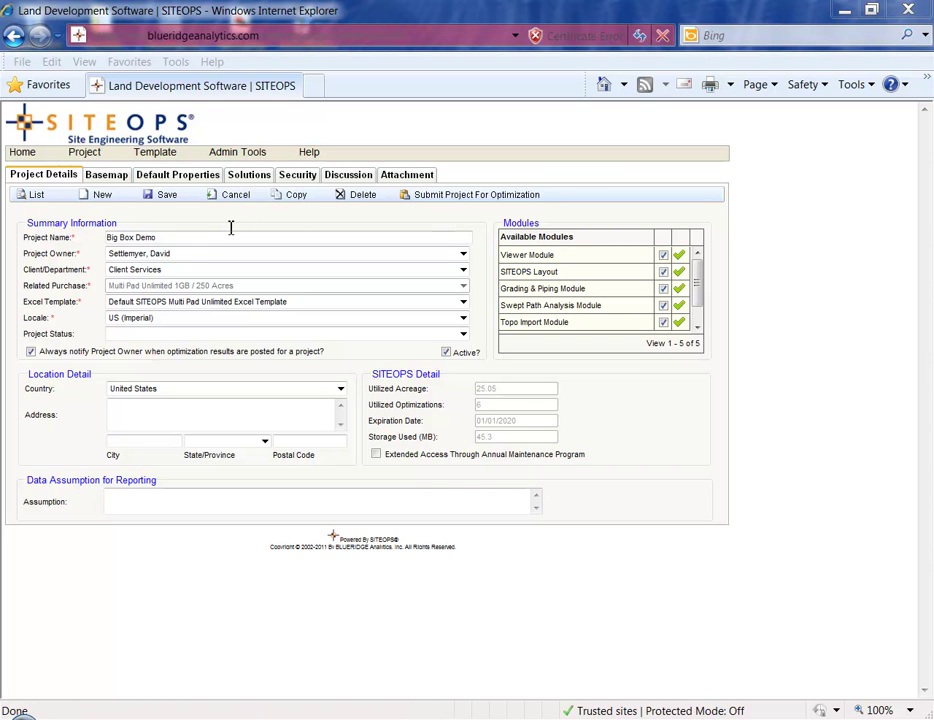
Step: Review the project's name, owner and locale options, and open its basemap
{"action": "left_click", "coordinate": [201, 237]}
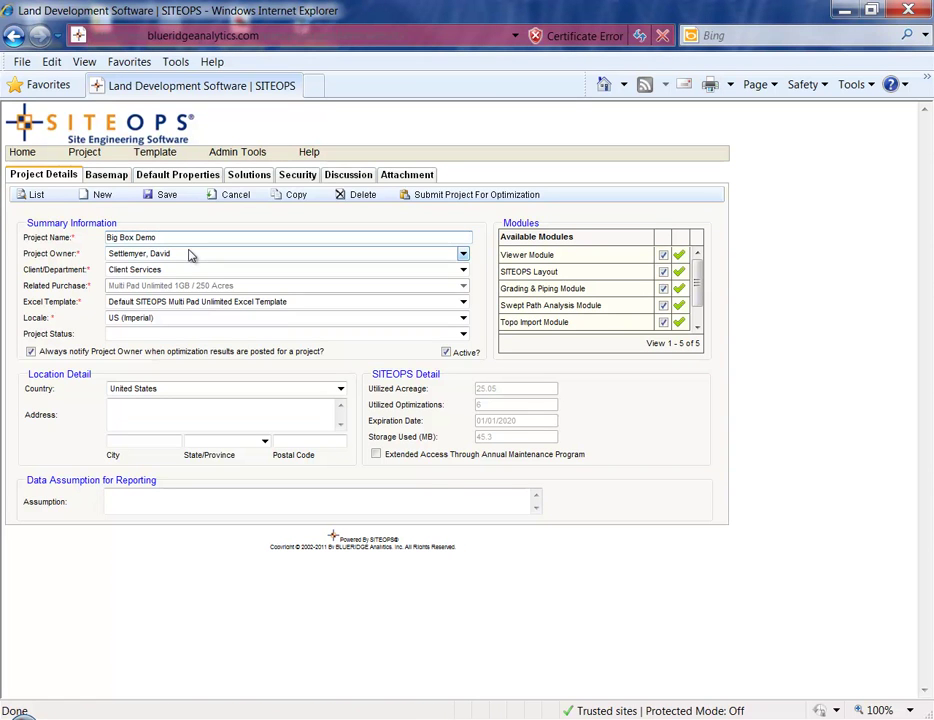
{"action": "left_click", "coordinate": [190, 252]}
{"action": "left_click", "coordinate": [190, 252]}
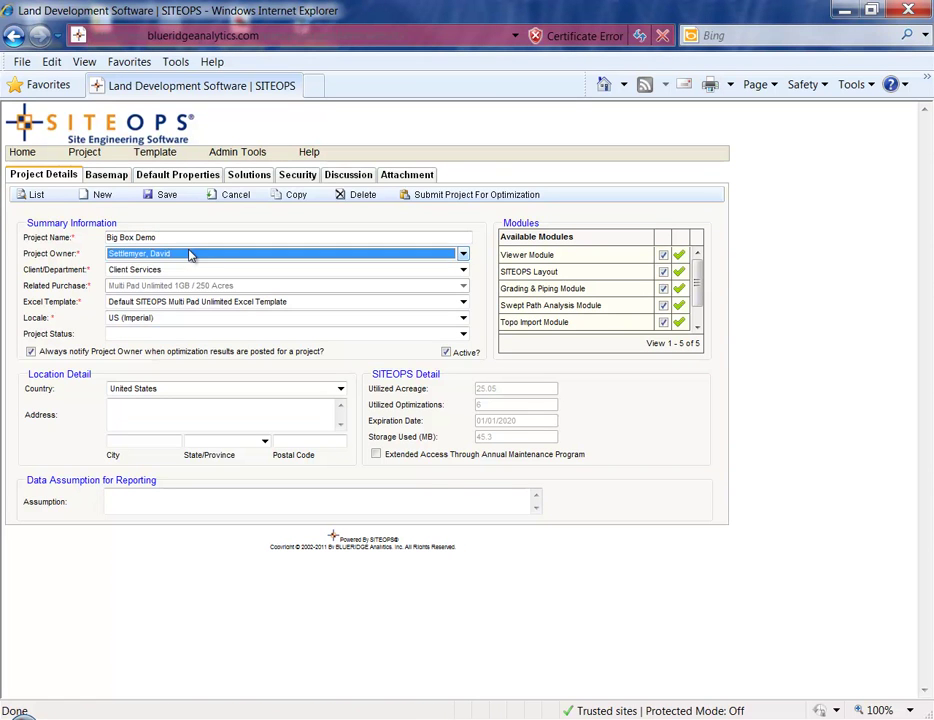
{"action": "left_click", "coordinate": [179, 319]}
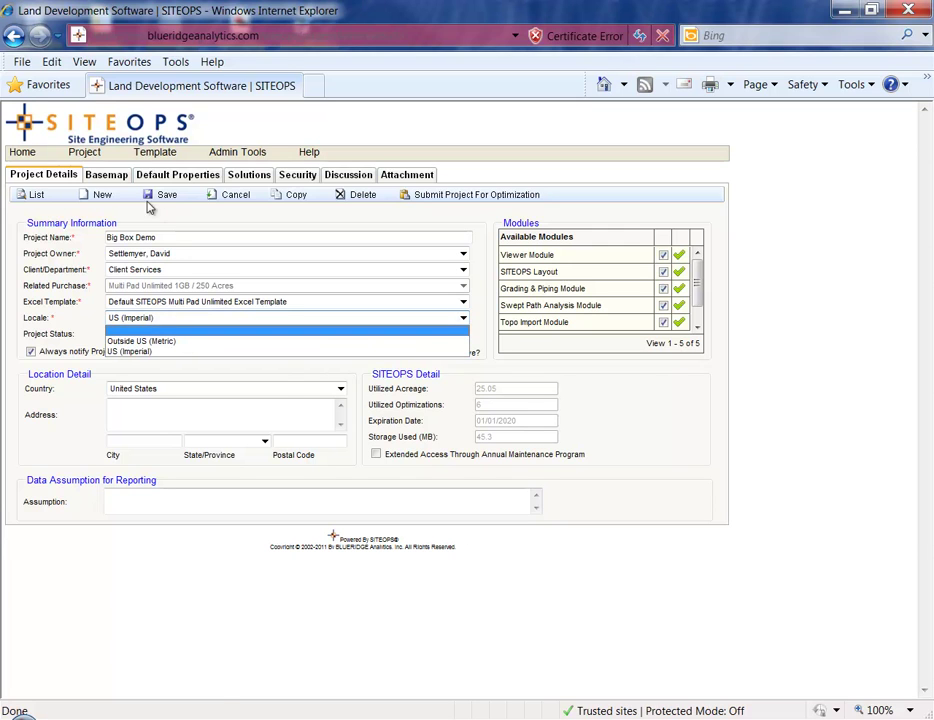
{"action": "left_click", "coordinate": [106, 175]}
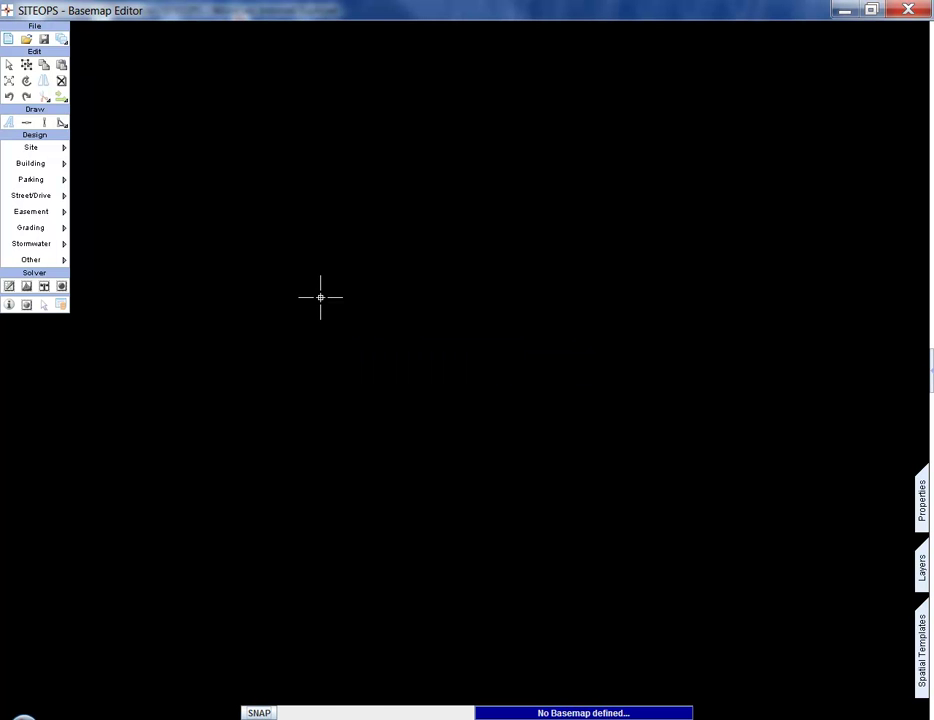
Step: Import GIS data for the site's street address as a new site, with the low-resolution Continental US imagery and 1/9 arc-sec elevation layers
{"action": "left_click", "coordinate": [57, 155]}
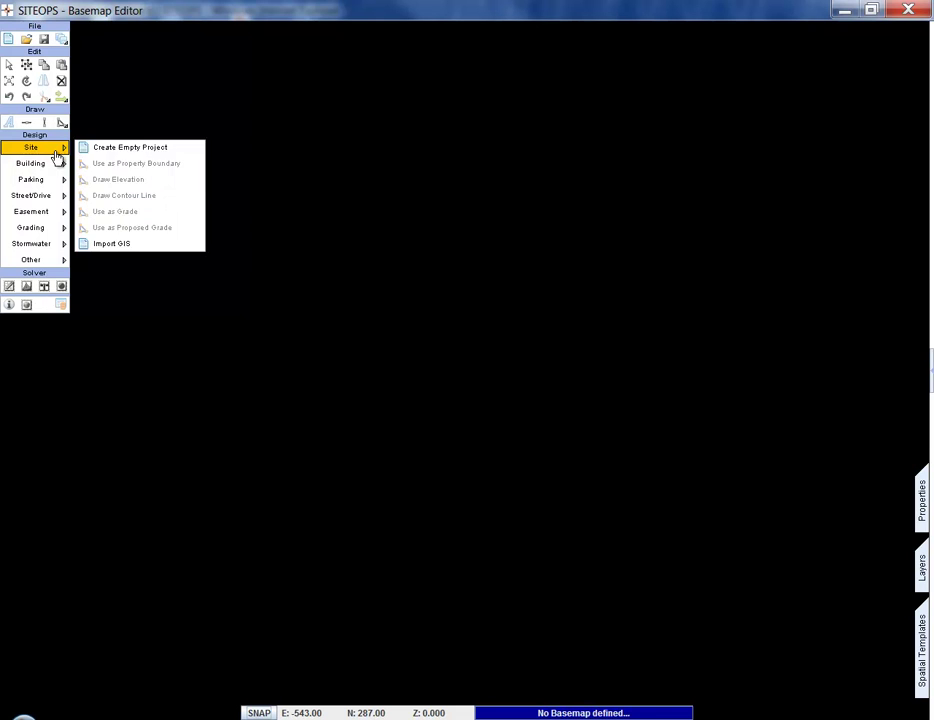
{"action": "left_click", "coordinate": [124, 244]}
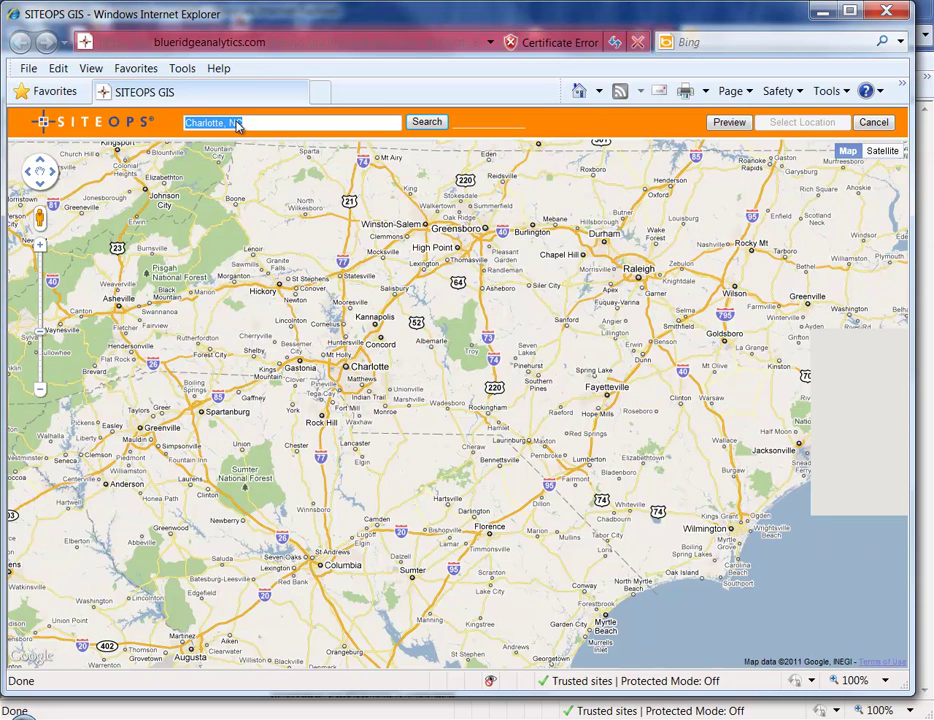
{"action": "type", "text": "3"}
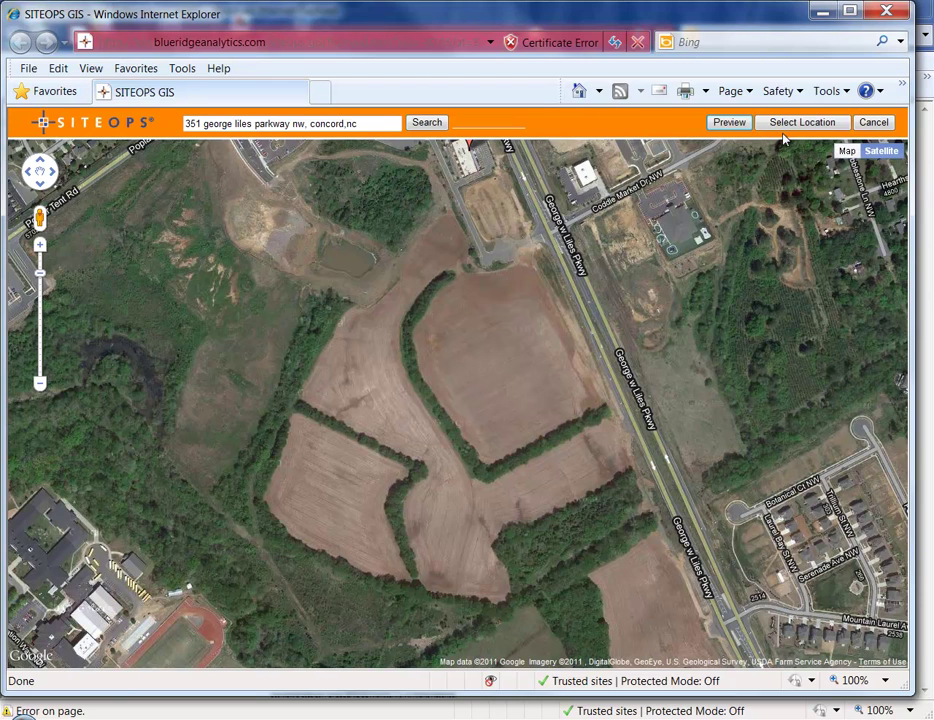
{"action": "left_click", "coordinate": [787, 127]}
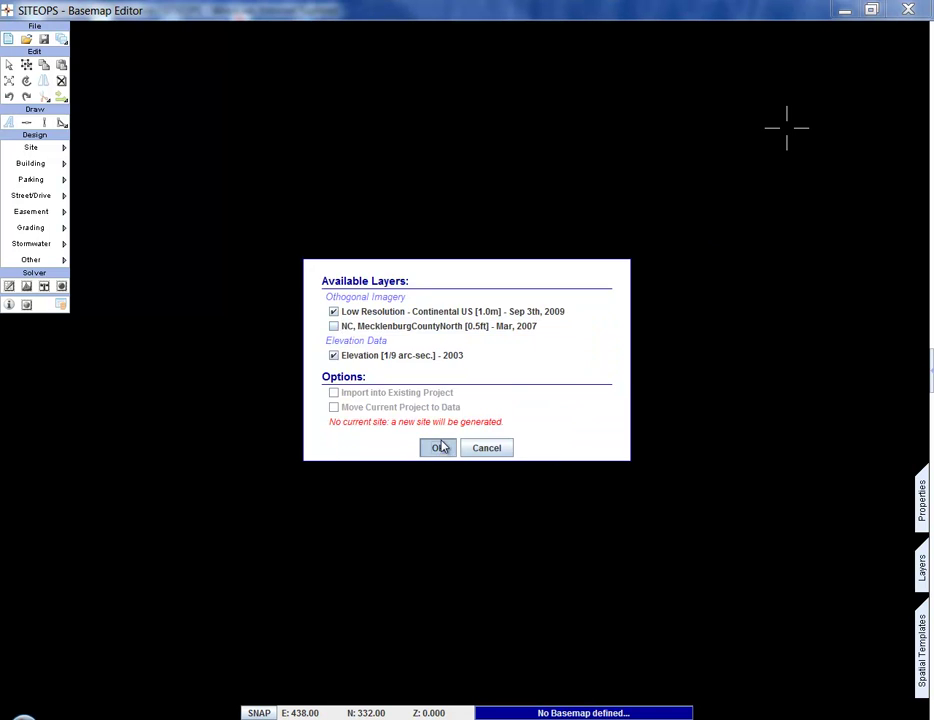
{"action": "left_click", "coordinate": [441, 447]}
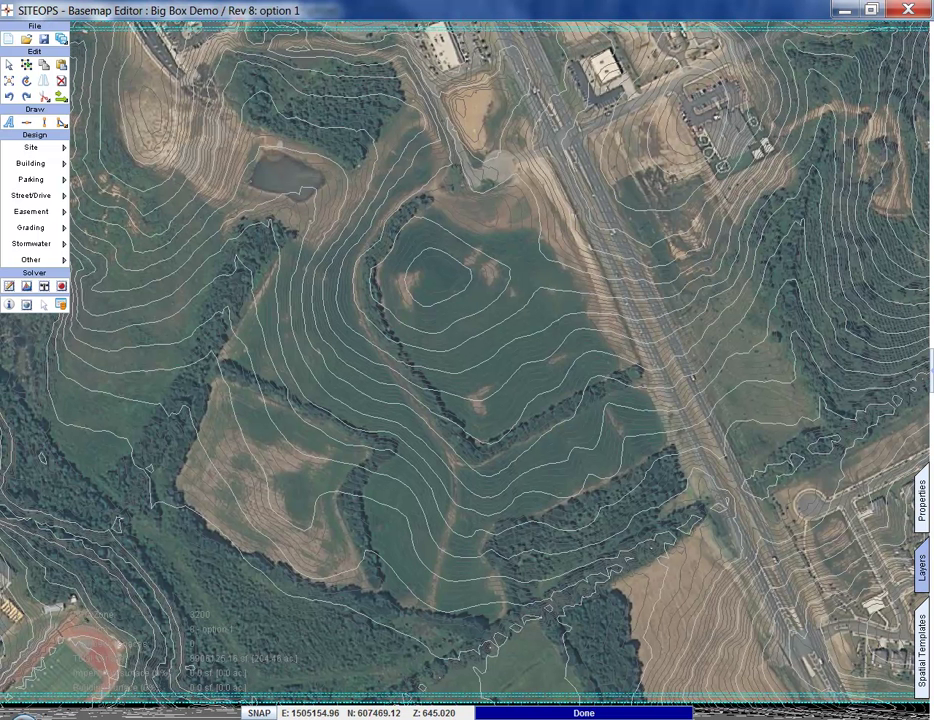
Step: Hide the Contour Existing Grade layer so only the aerial imagery of the site shows
{"action": "left_click", "coordinate": [920, 563]}
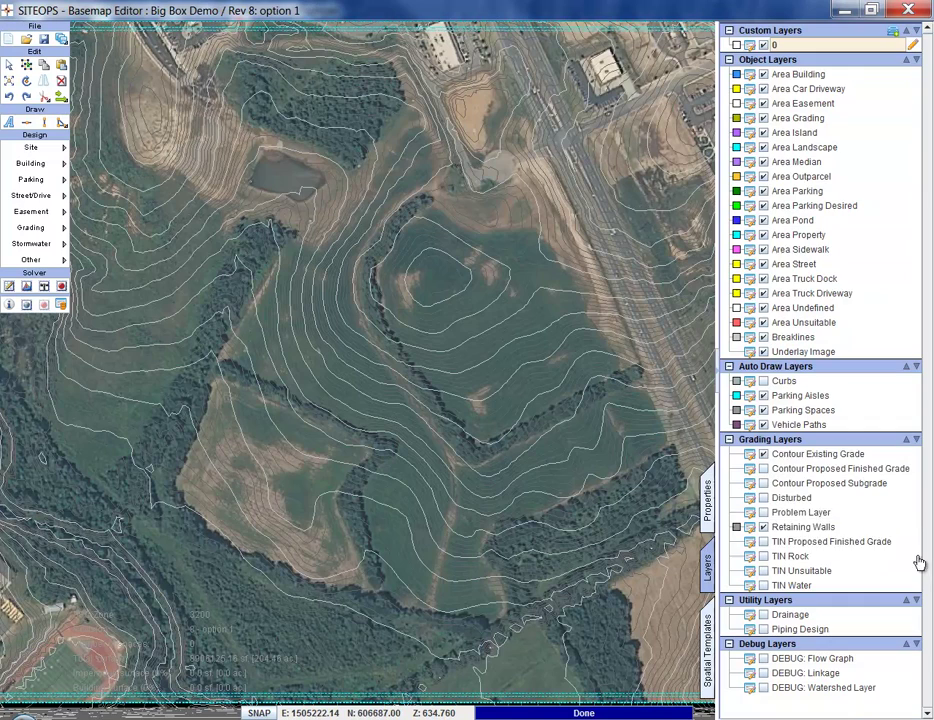
{"action": "left_click", "coordinate": [765, 455]}
{"action": "scroll", "coordinate": [411, 448], "scroll_direction": "up", "scroll_amount": 1}
{"action": "middle_click_drag", "start_coordinate": [361, 405], "coordinate": [326, 373]}
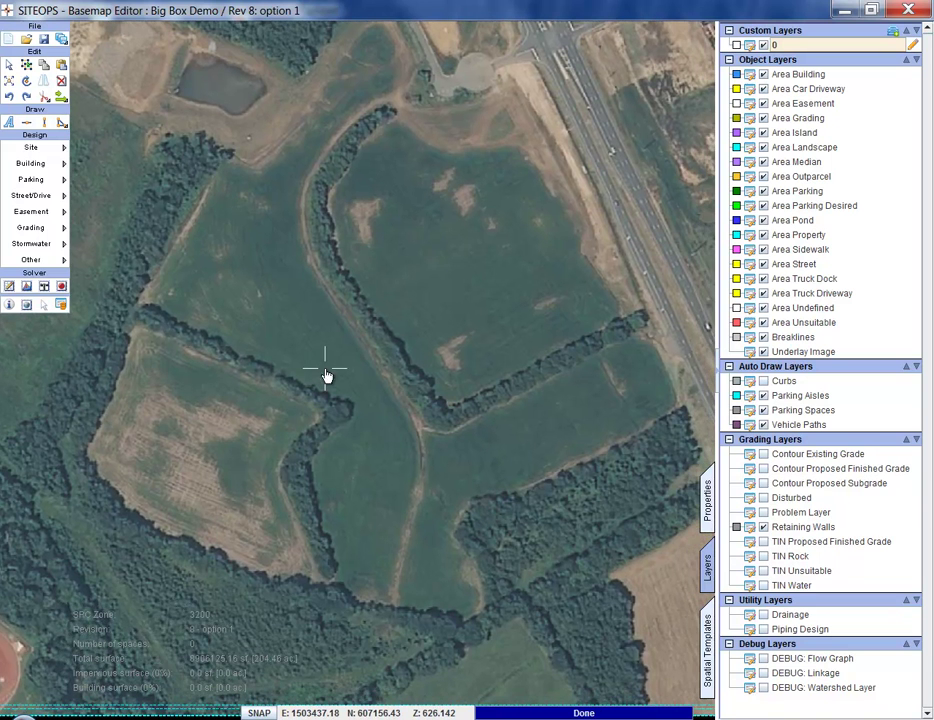
Step: Draw a nine-sided area around the fields beside the parkway and use it as the new property boundary
{"action": "left_click", "coordinate": [35, 259]}
{"action": "left_click", "coordinate": [110, 290]}
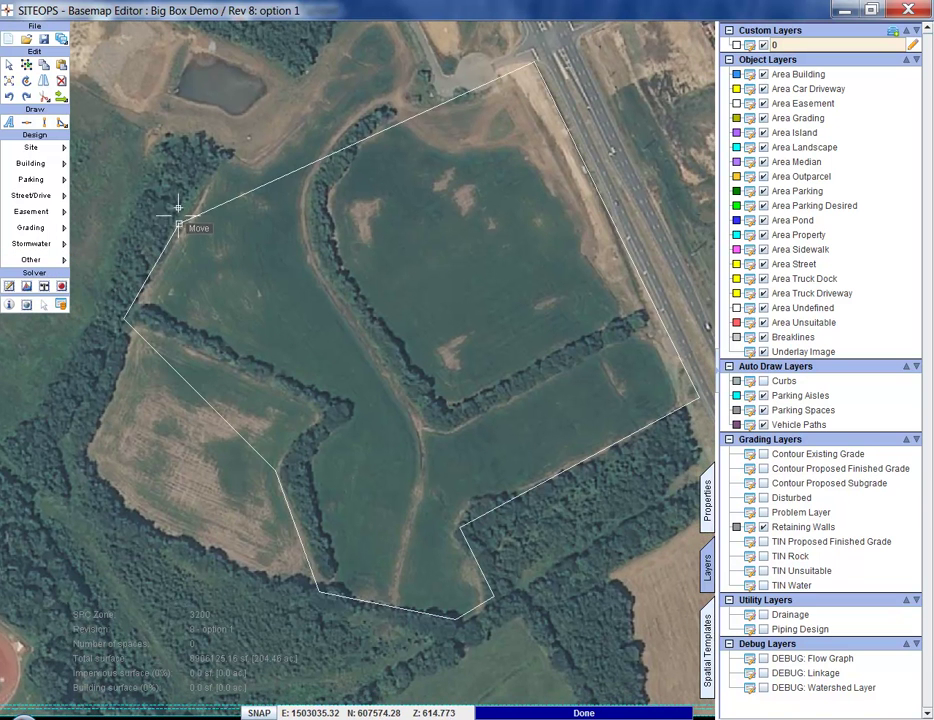
{"action": "left_click", "coordinate": [180, 223]}
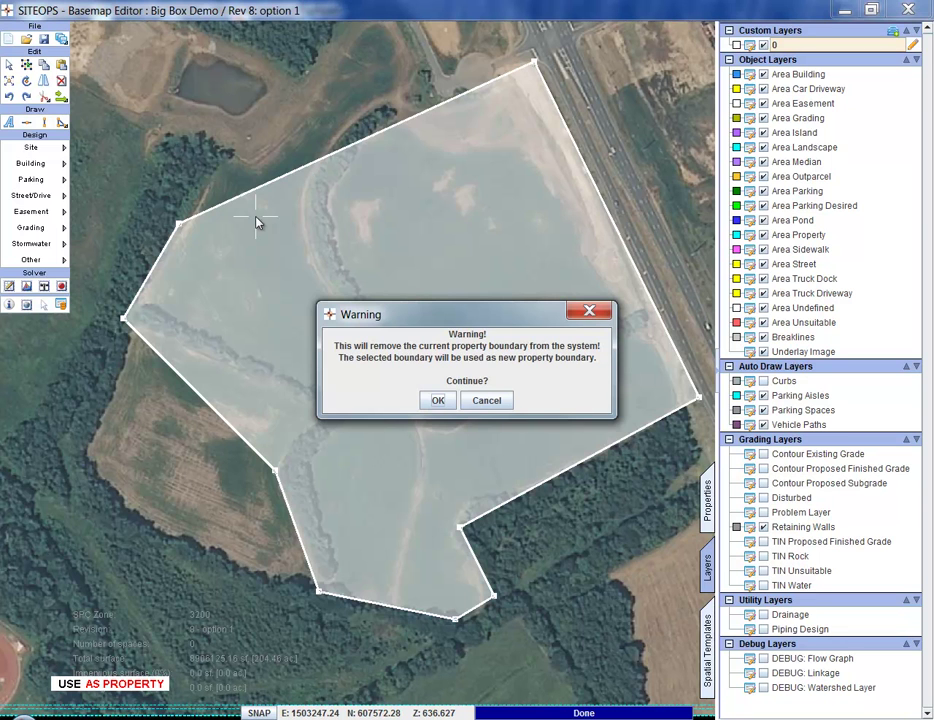
{"action": "left_click", "coordinate": [432, 401]}
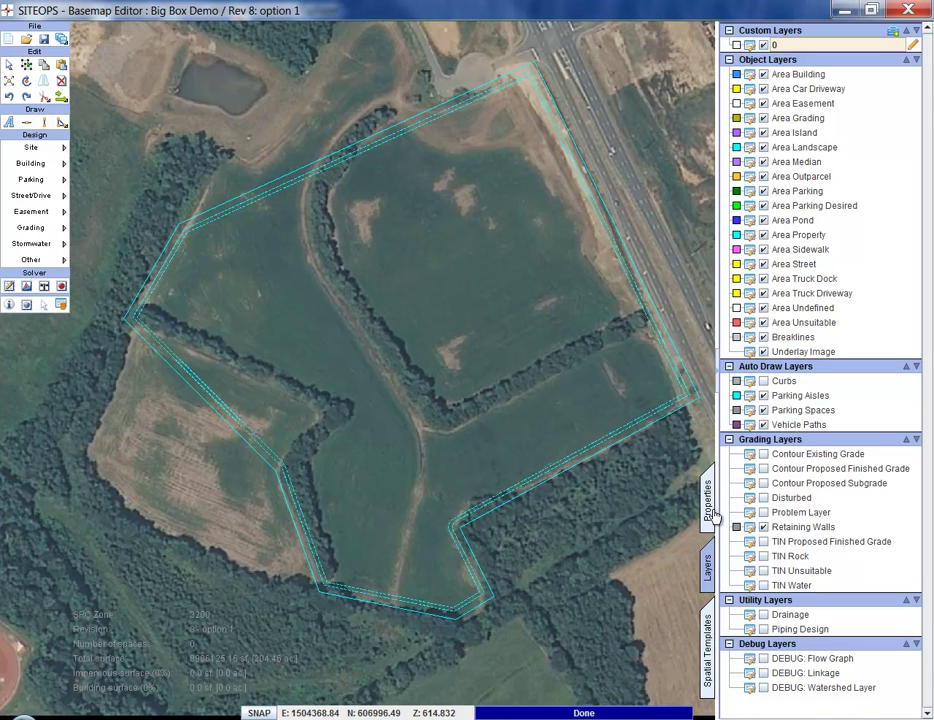
Step: Set the parking setback and building setback to 0 ft on the property boundary side along the parkway
{"action": "left_click", "coordinate": [634, 255]}
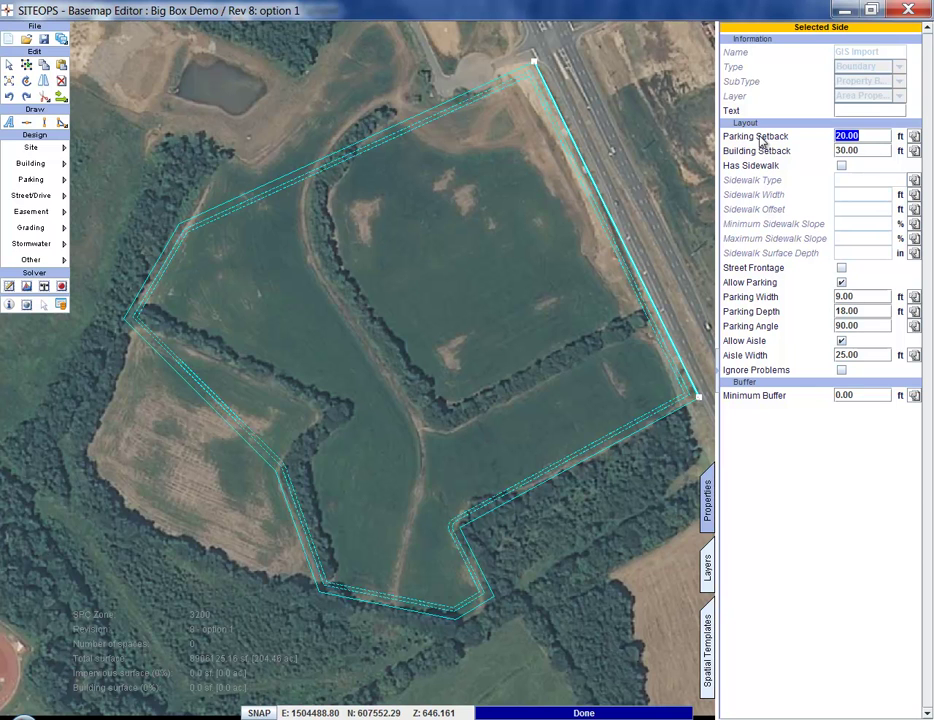
{"action": "type", "text": "0"}
{"action": "key", "text": "Tab"}
{"action": "type", "text": "0"}
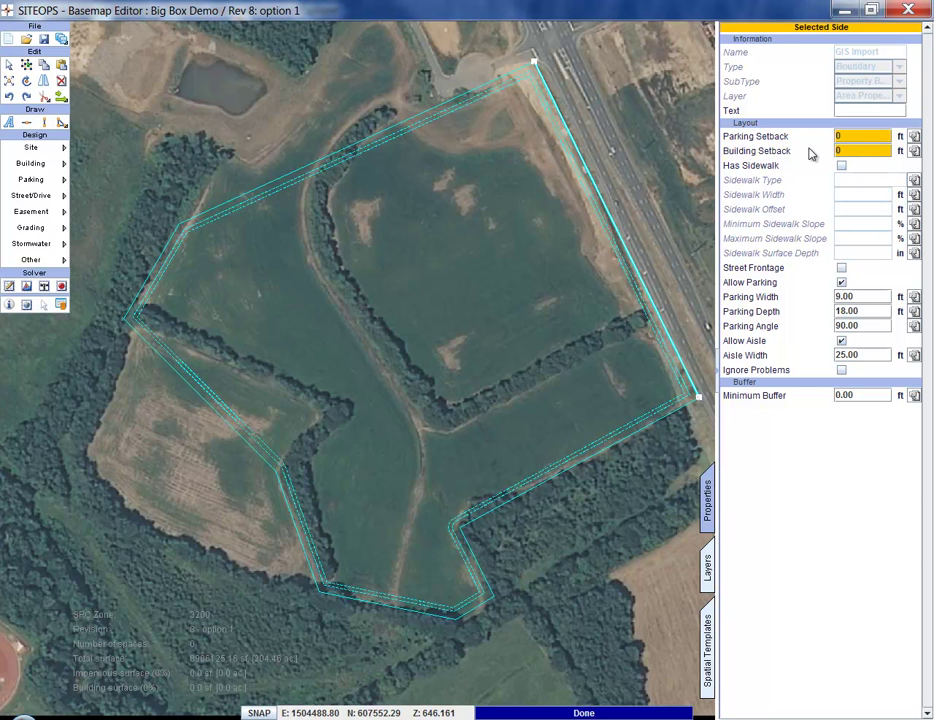
{"action": "key", "text": "Return"}
{"action": "left_click", "coordinate": [668, 134]}
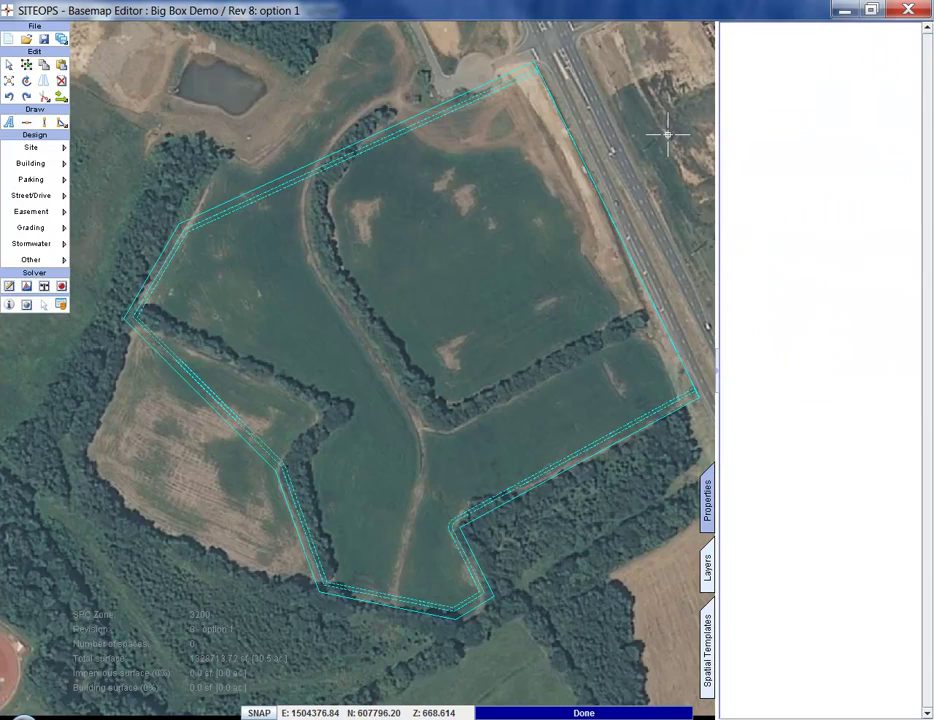
Step: Draw a closed four-sided parking area about 470 by 400 ft inside the property boundary
{"action": "scroll", "coordinate": [455, 272], "scroll_direction": "up", "scroll_amount": 4}
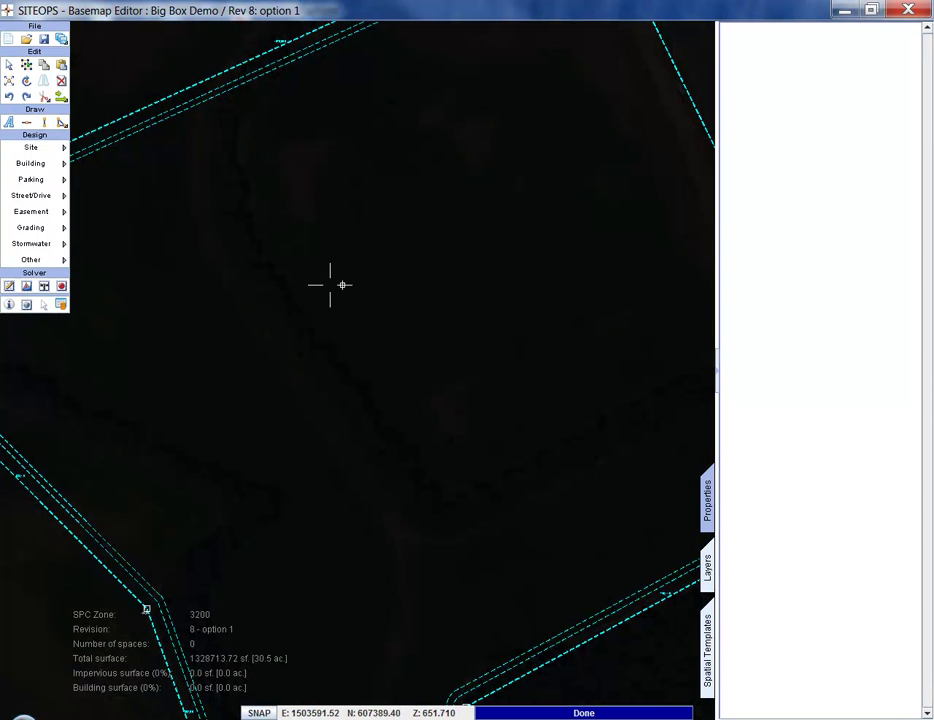
{"action": "left_click", "coordinate": [46, 186]}
{"action": "left_click", "coordinate": [152, 273]}
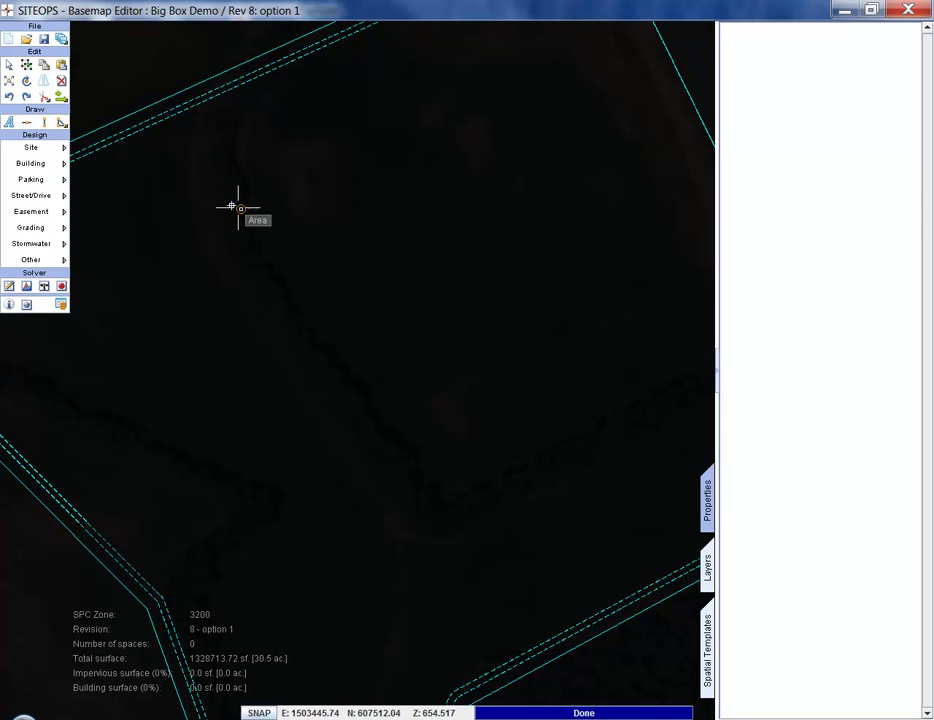
{"action": "left_click", "coordinate": [203, 209]}
{"action": "left_click", "coordinate": [500, 205]}
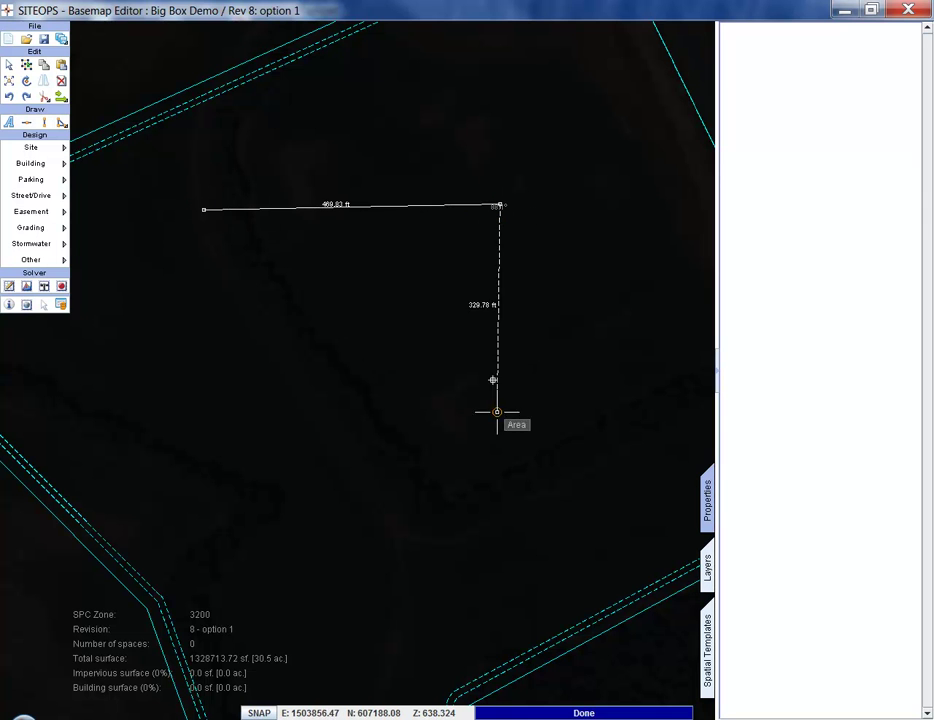
{"action": "left_click", "coordinate": [502, 457]}
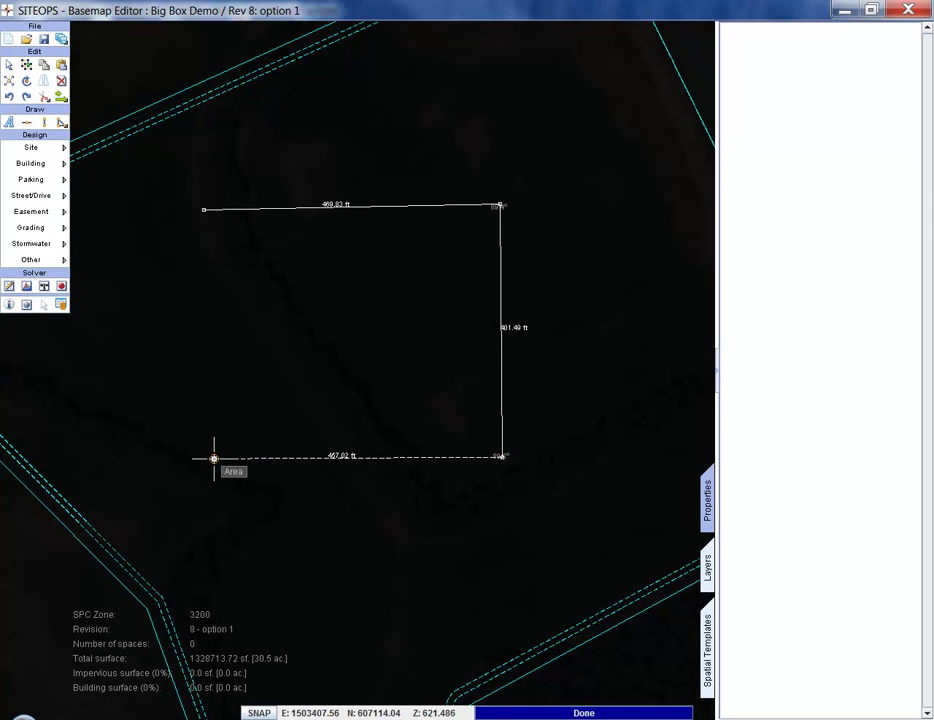
{"action": "left_click", "coordinate": [212, 458]}
{"action": "type", "text": "cl"}
{"action": "key", "text": "Return"}
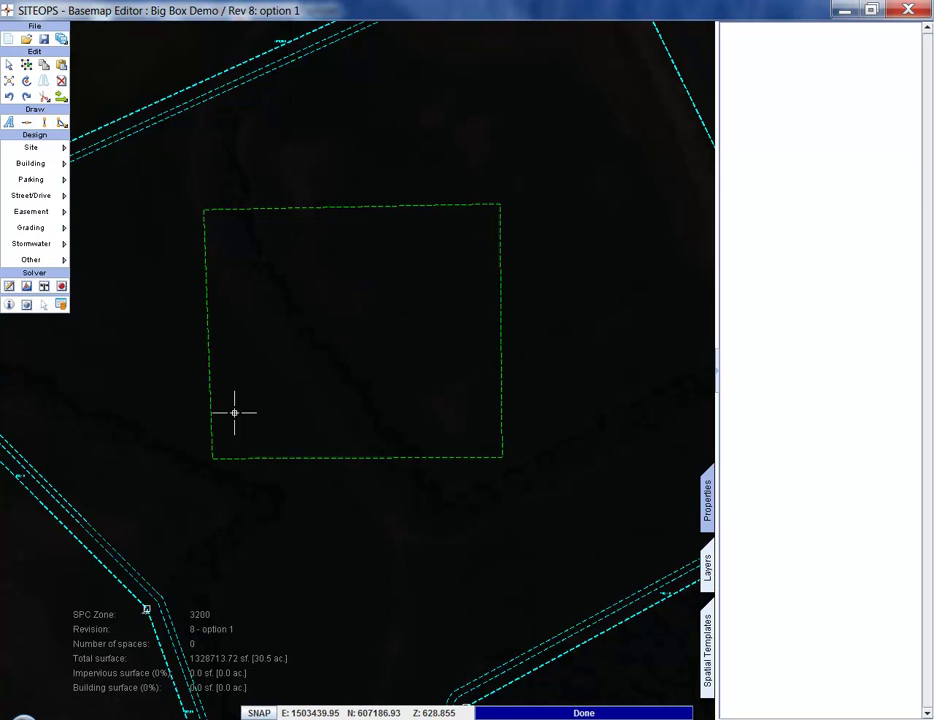
Step: Run the layout solver to fill the parking area with stalls, and set the area's parking angle to 60 degrees
{"action": "scroll", "coordinate": [315, 380], "scroll_direction": "up", "scroll_amount": 3}
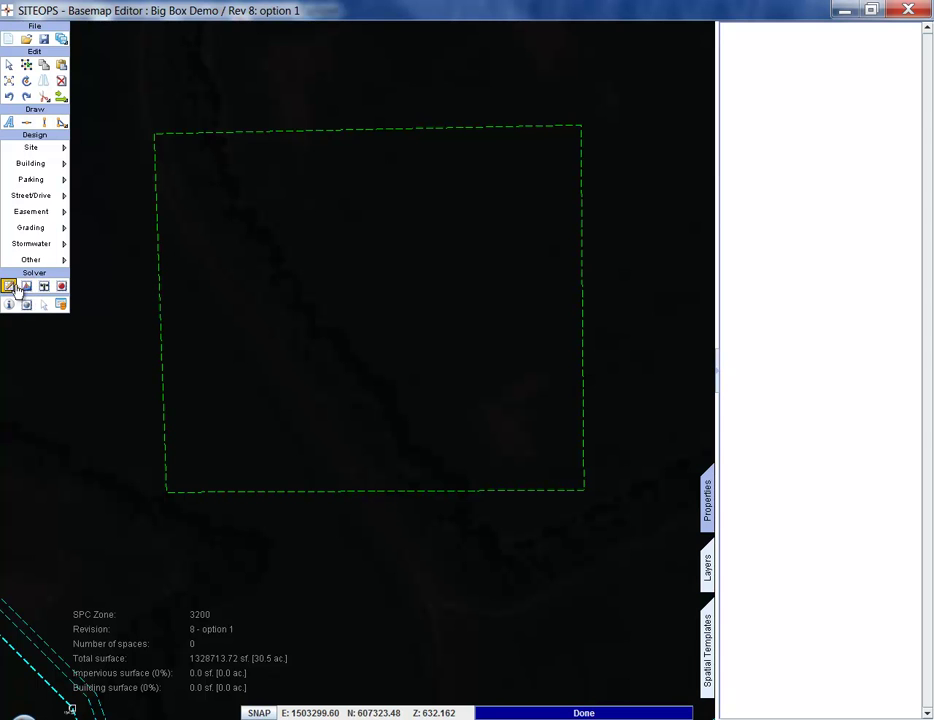
{"action": "left_click", "coordinate": [10, 287]}
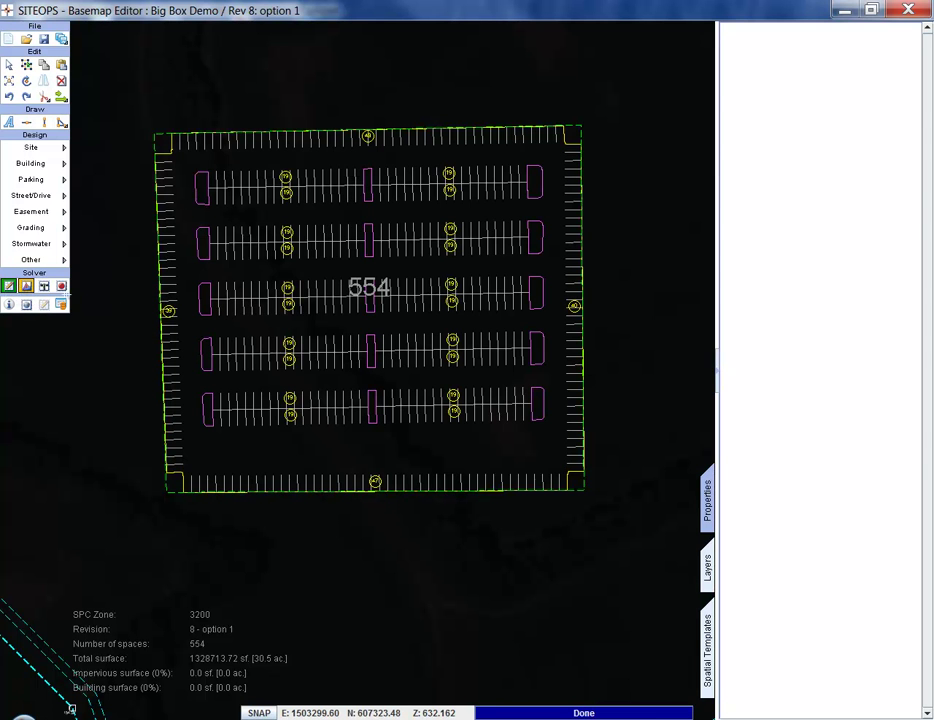
{"action": "left_click", "coordinate": [275, 312]}
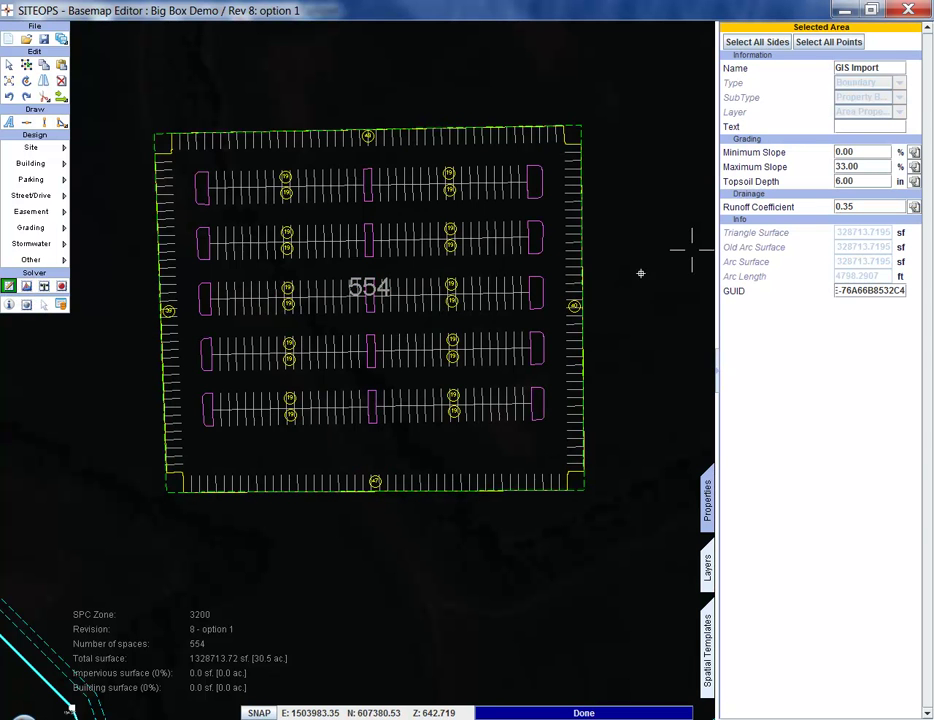
{"action": "left_click", "coordinate": [588, 306]}
{"action": "left_click", "coordinate": [570, 265]}
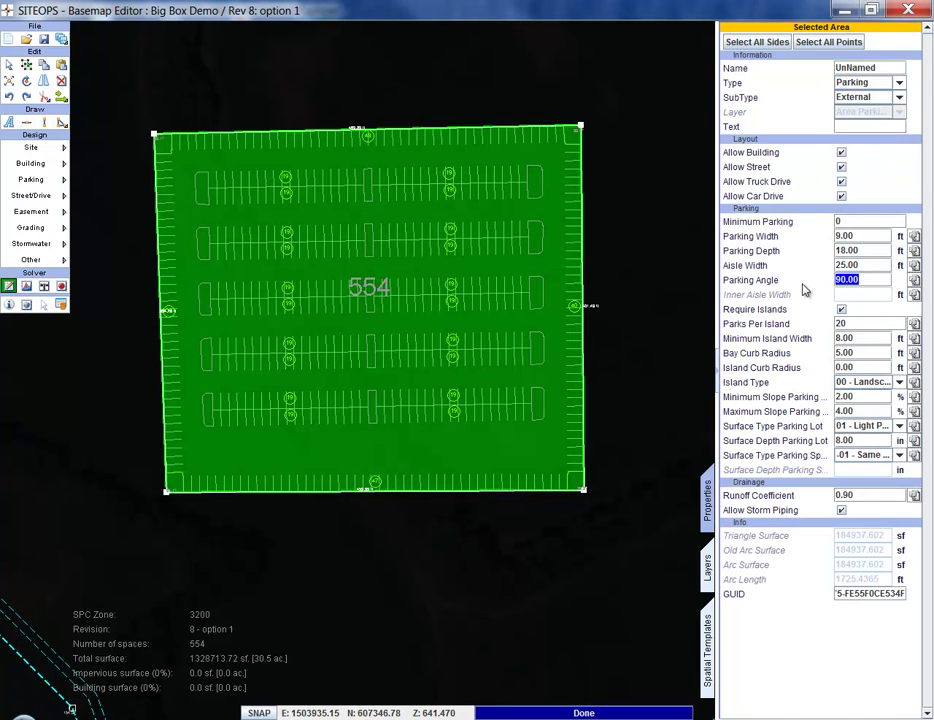
{"action": "type", "text": "60"}
{"action": "key", "text": "Return"}
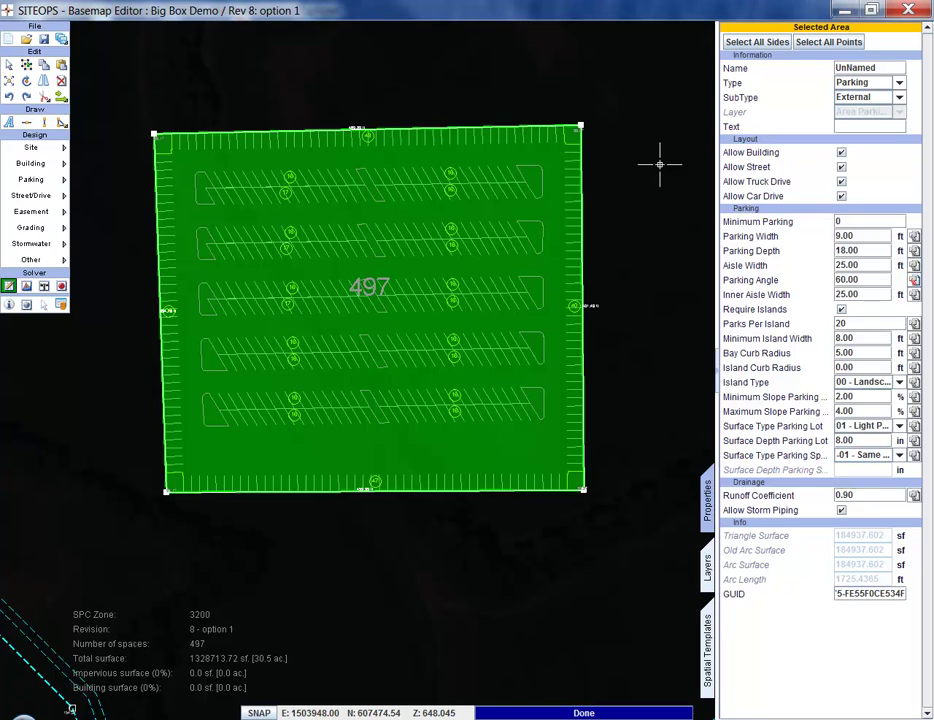
{"action": "left_click", "coordinate": [659, 164]}
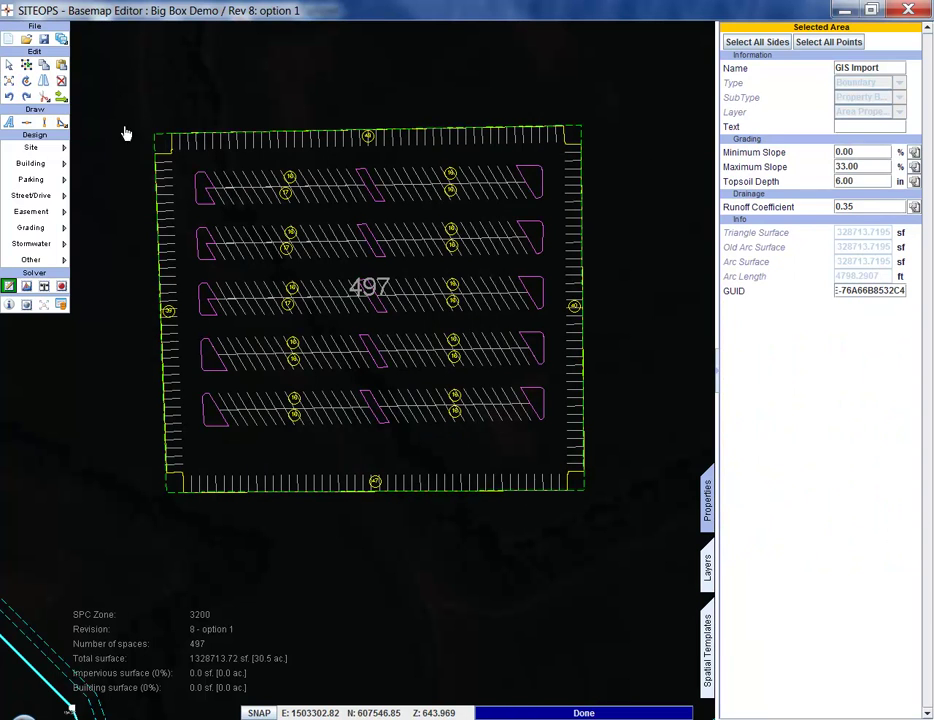
Step: Move the parking area's upper-left corner inward and give that corner a 300 ft radius
{"action": "left_click_drag", "start_coordinate": [156, 136], "coordinate": [217, 96]}
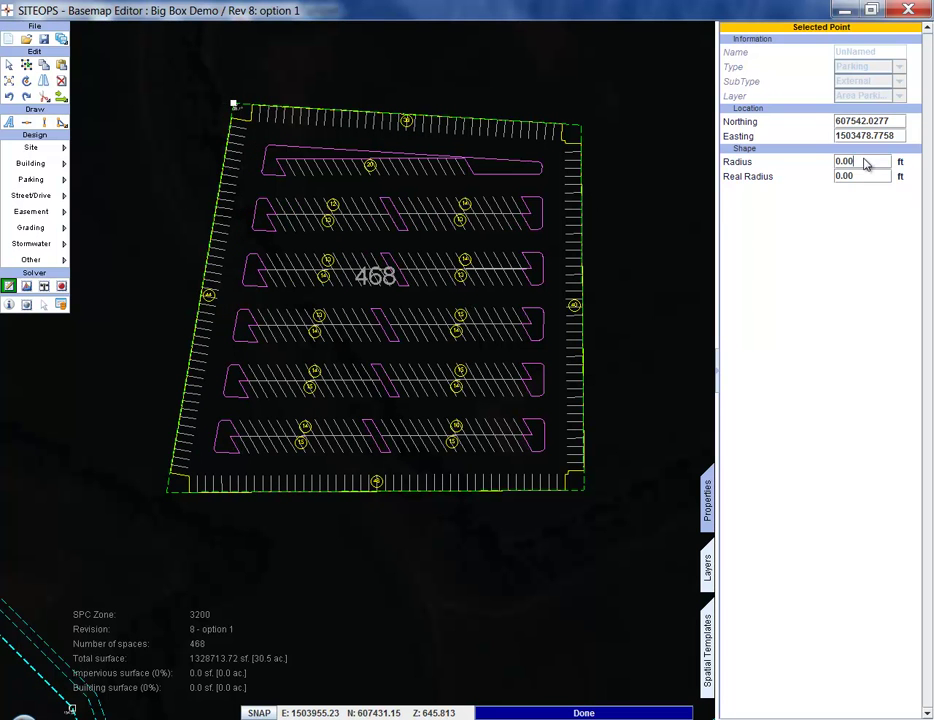
{"action": "type", "text": "3"}
{"action": "key", "text": "Return"}
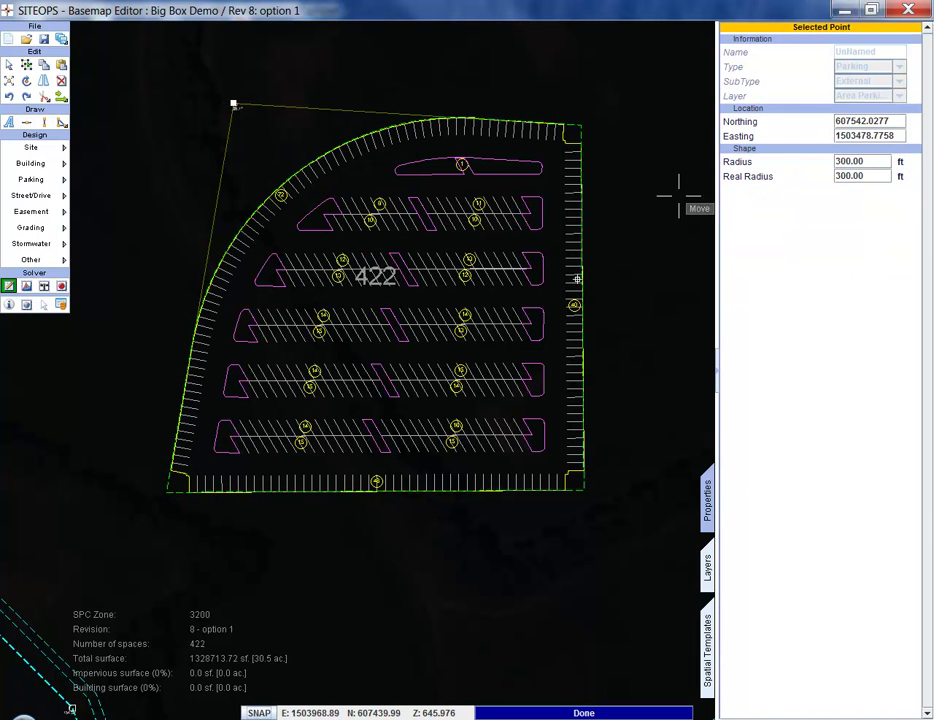
{"action": "left_click", "coordinate": [636, 281]}
{"action": "key", "text": "Escape"}
Step: Add a rectangular building 100 ft wide and 200 ft long inside the parking area
{"action": "type", "text": "b"}
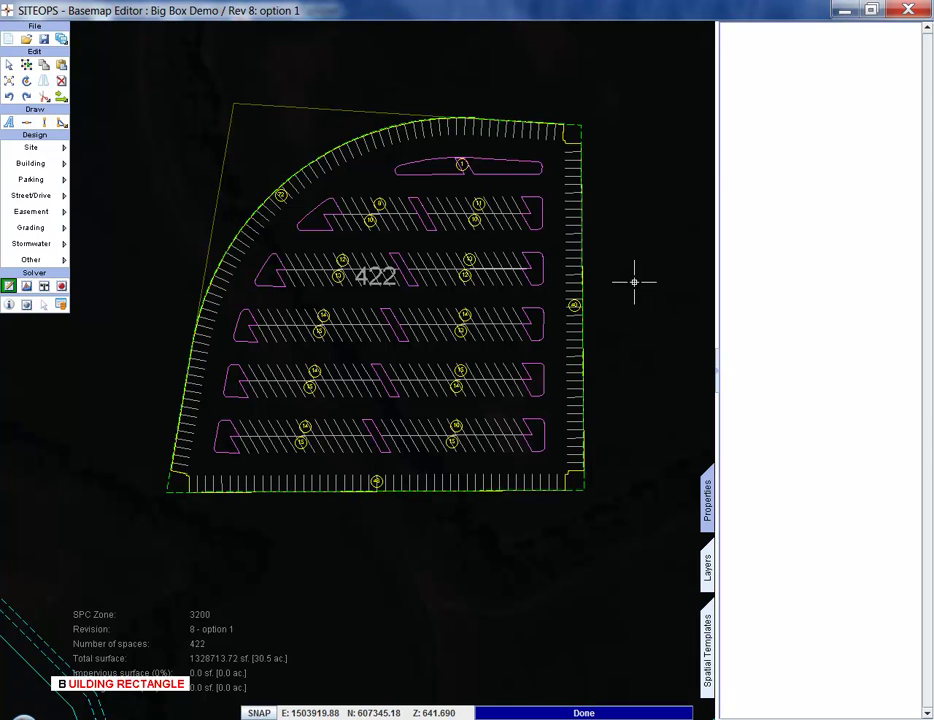
{"action": "key", "text": "Return"}
{"action": "type", "text": "100"}
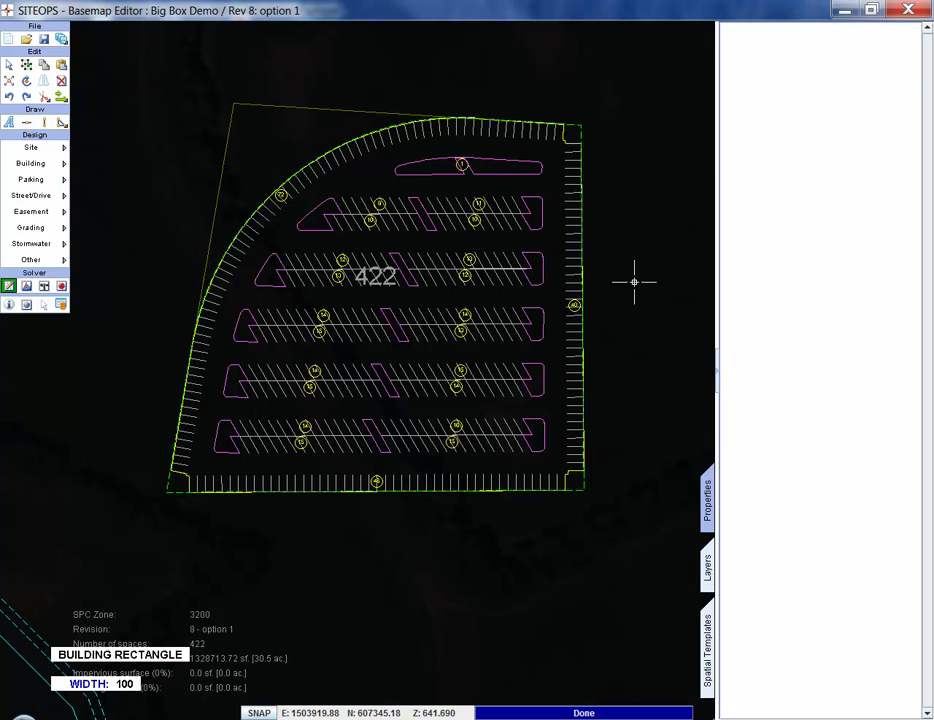
{"action": "key", "text": "Return"}
{"action": "type", "text": "200"}
{"action": "key", "text": "Return"}
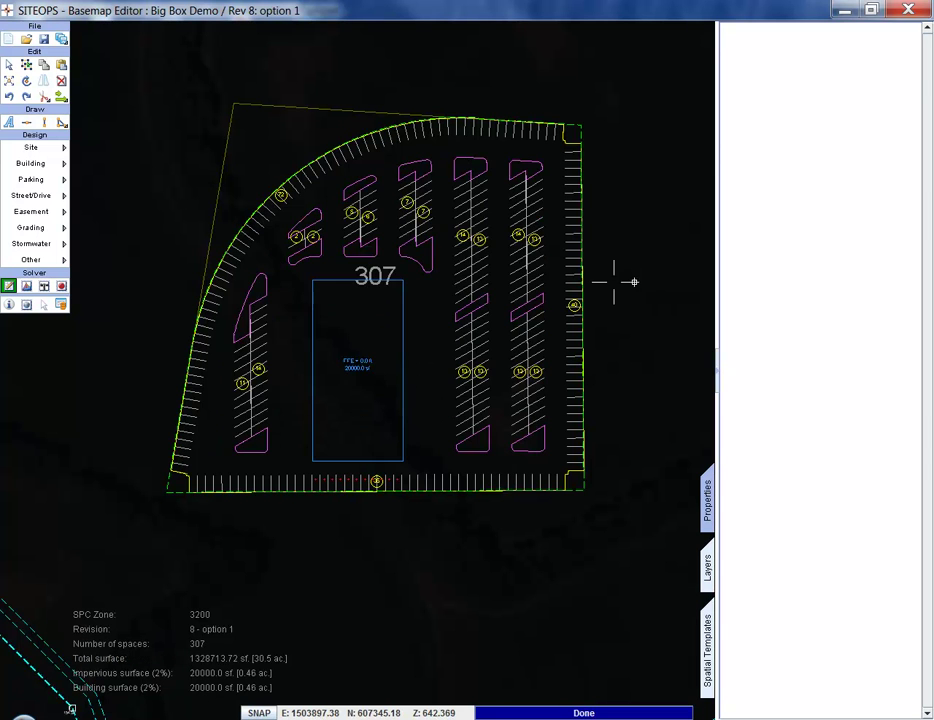
Step: Move the building onto the middle of the parking area's right edge and select its side facing the parking rows
{"action": "left_click", "coordinate": [361, 363]}
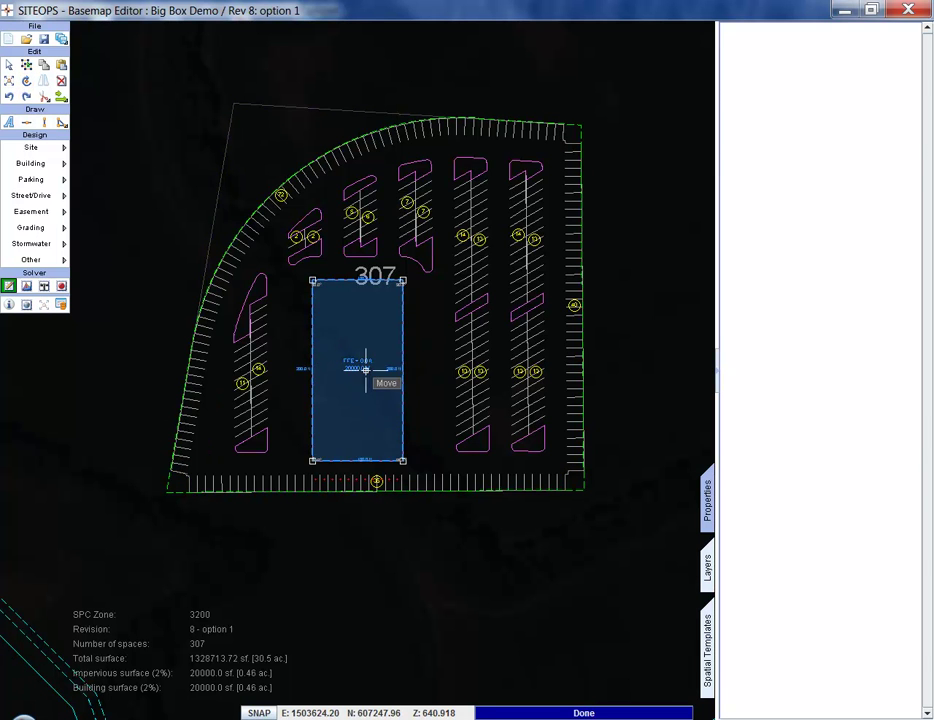
{"action": "left_click_drag", "start_coordinate": [361, 363], "coordinate": [605, 309]}
{"action": "scroll", "coordinate": [600, 312], "scroll_direction": "up", "scroll_amount": 3}
{"action": "left_click", "coordinate": [488, 290]}
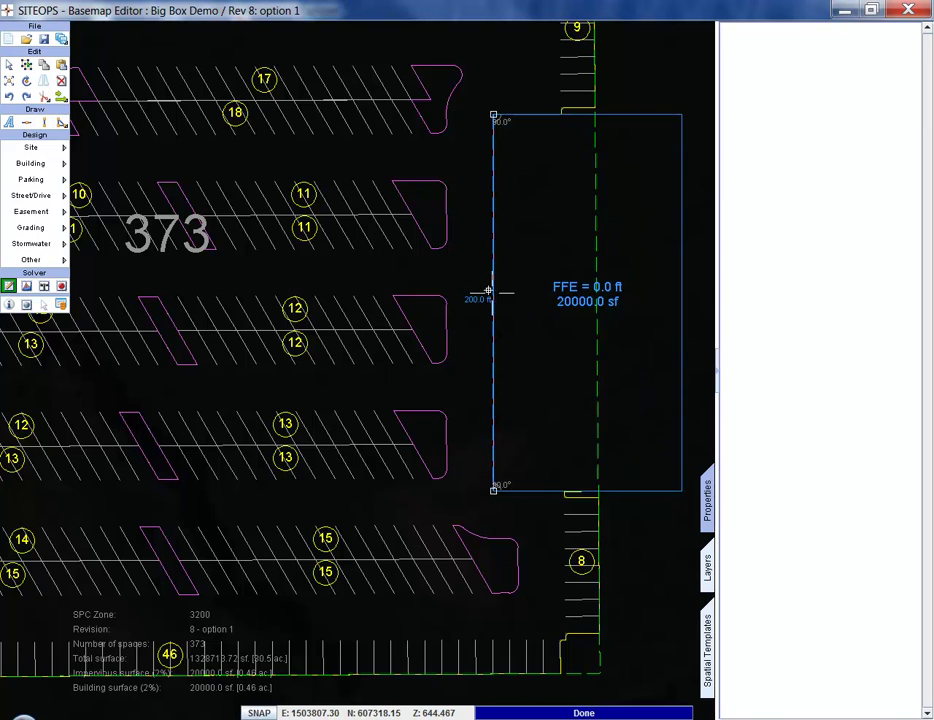
Step: Allow parking along the building side facing the stalls and give that side a sidewalk 30 ft wide
{"action": "left_click", "coordinate": [491, 291]}
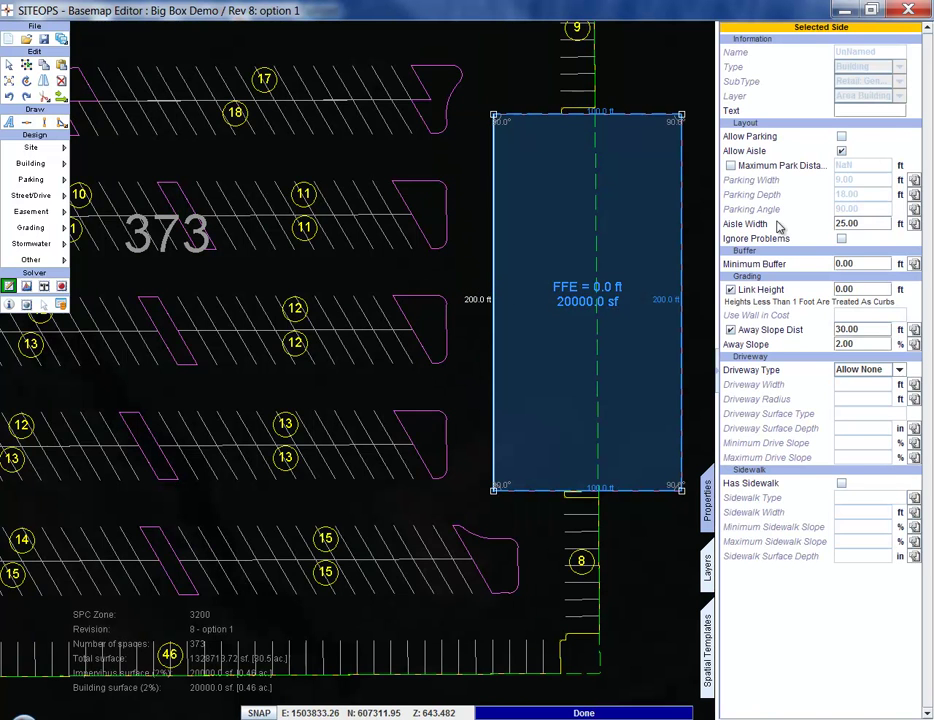
{"action": "left_click", "coordinate": [842, 137]}
{"action": "left_click", "coordinate": [841, 474]}
{"action": "double_click", "coordinate": [845, 500]}
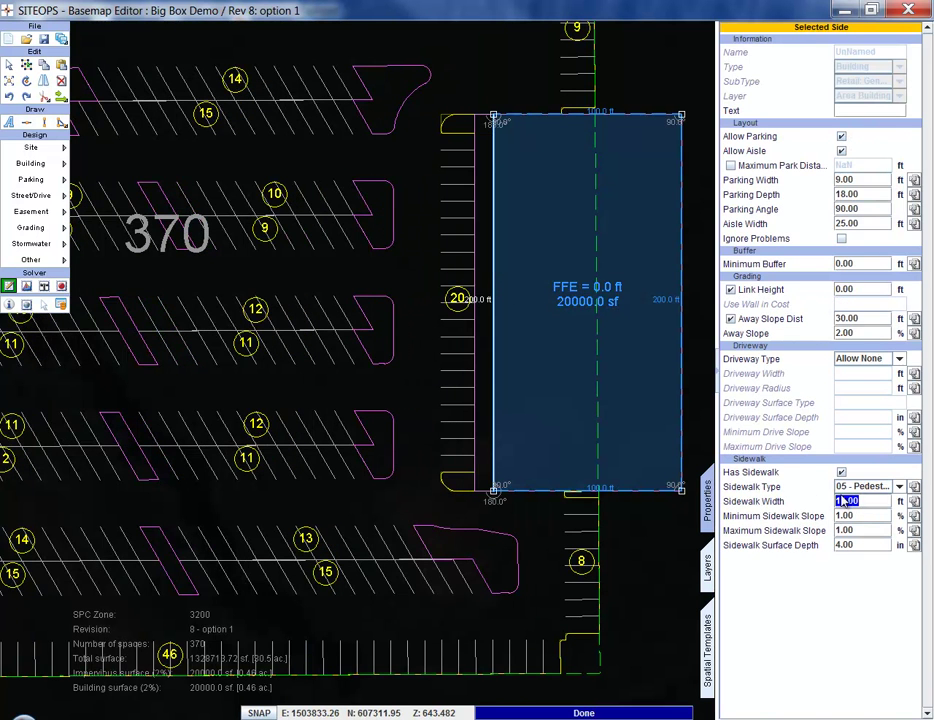
{"action": "type", "text": "30"}
{"action": "key", "text": "Return"}
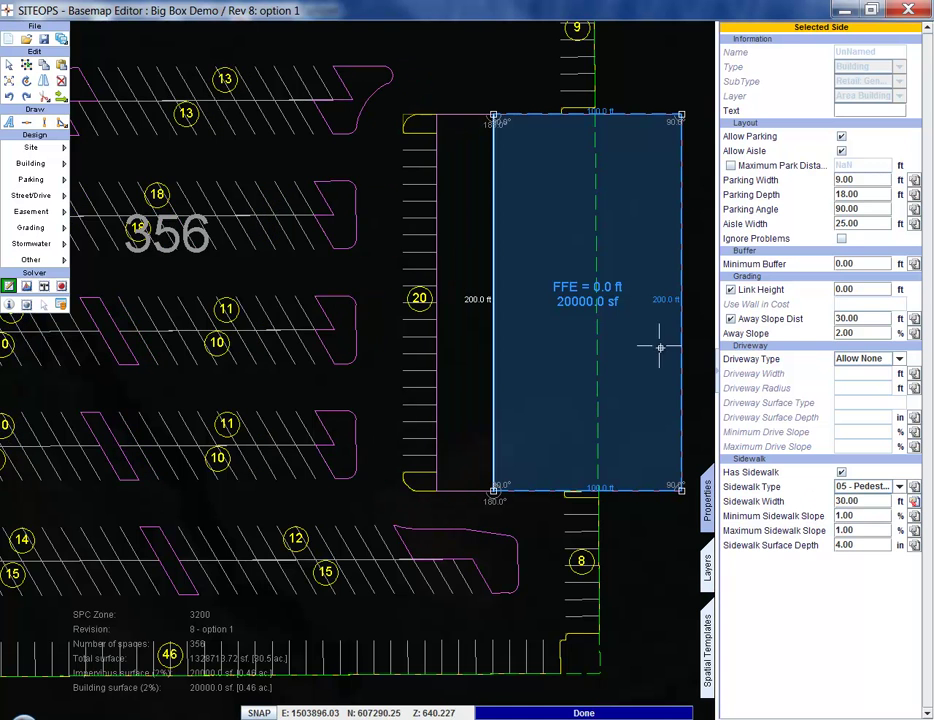
Step: Rotate the building and move it onto the parking area's lower edge so its sidewalk side faces the parking rows
{"action": "scroll", "coordinate": [651, 325], "scroll_direction": "down", "scroll_amount": 3}
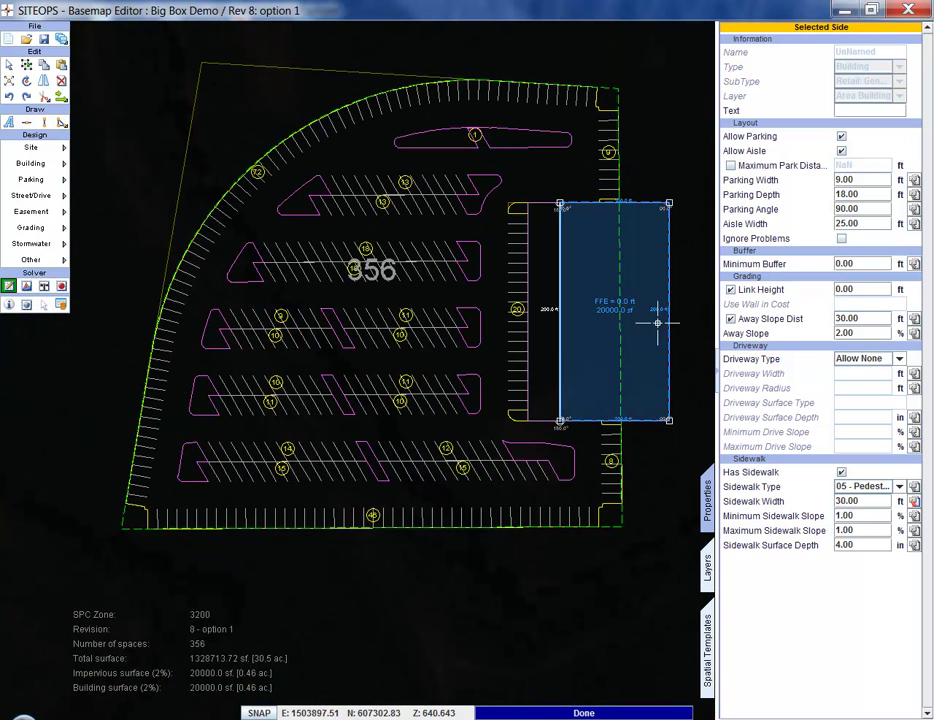
{"action": "left_click", "coordinate": [598, 323]}
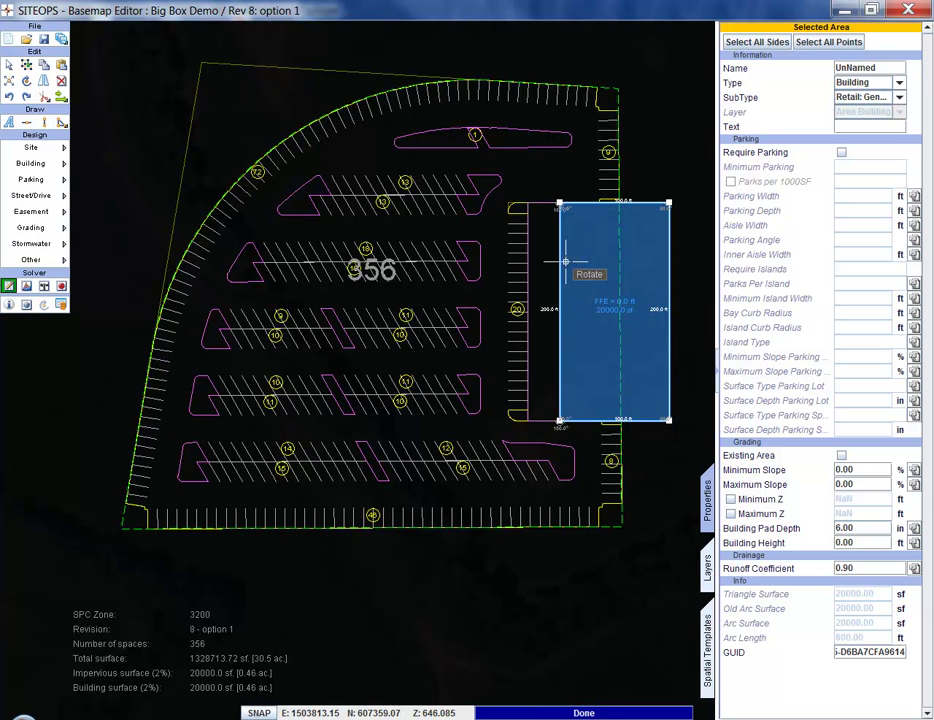
{"action": "left_click_drag", "start_coordinate": [569, 253], "coordinate": [423, 494]}
{"action": "left_click", "coordinate": [331, 424]}
{"action": "scroll", "coordinate": [320, 417], "scroll_direction": "down", "scroll_amount": 1}
{"action": "left_click", "coordinate": [605, 529]}
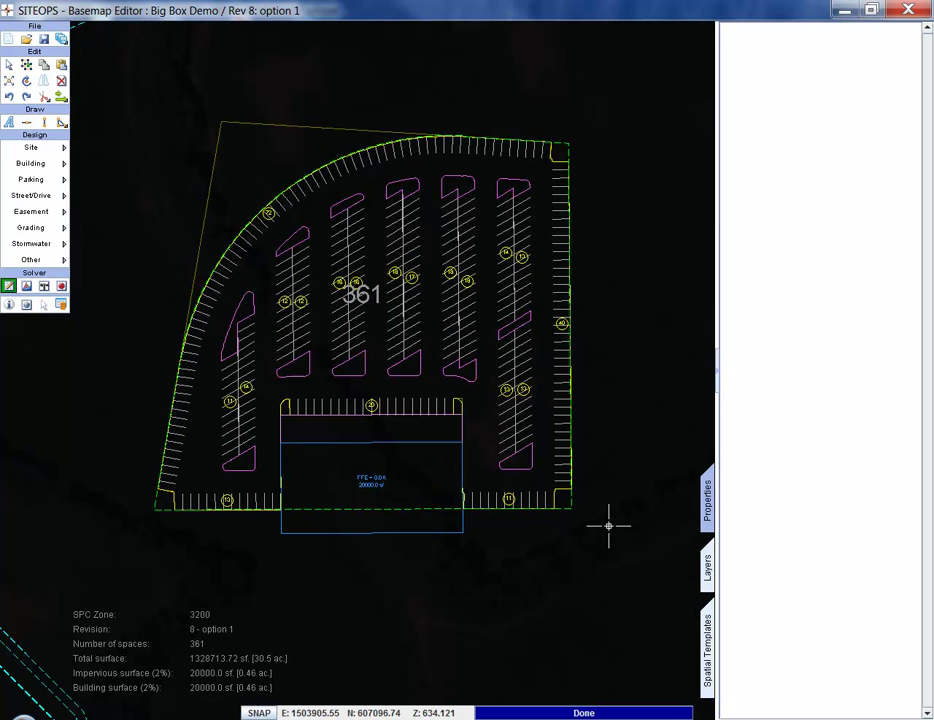
Step: Draw a drive line about 417 ft long from the parking area's right edge to the road beyond the property boundary
{"action": "left_click", "coordinate": [45, 195]}
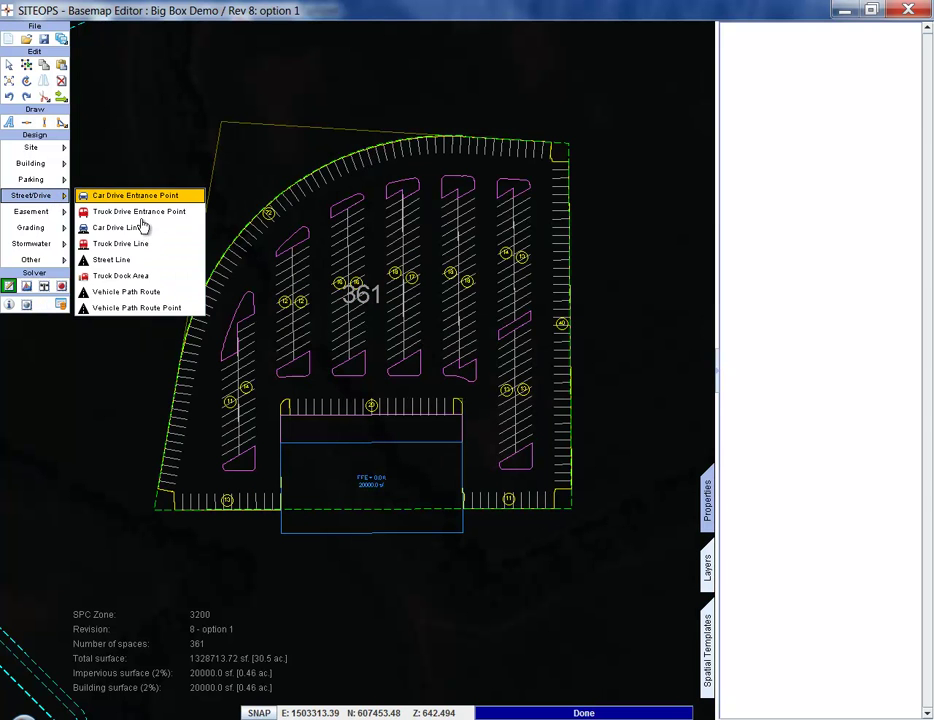
{"action": "left_click", "coordinate": [142, 167]}
{"action": "left_click", "coordinate": [569, 256]}
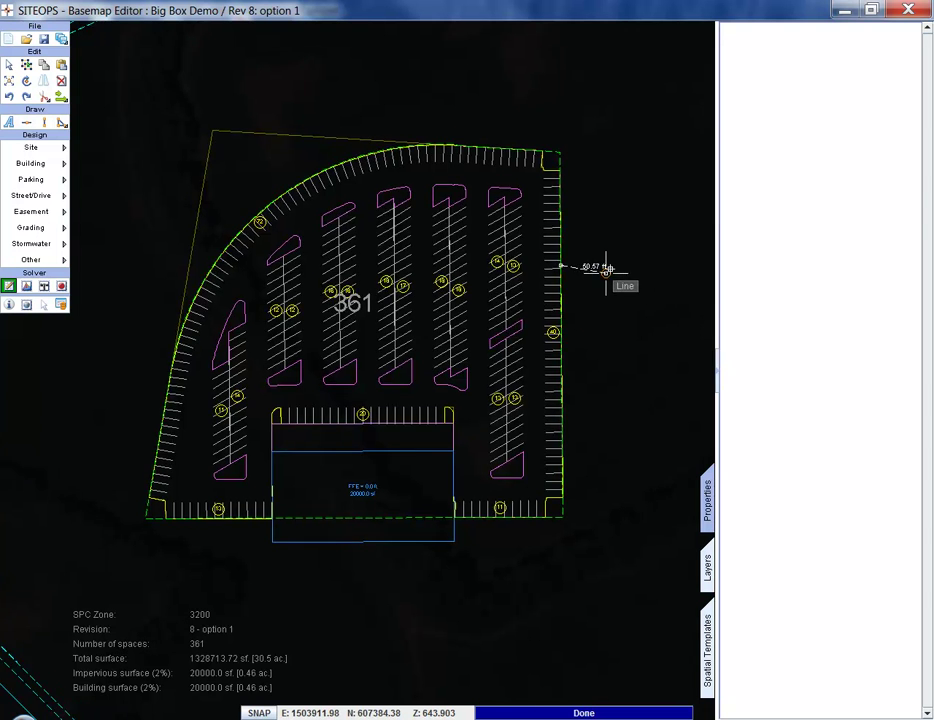
{"action": "middle_click_drag", "start_coordinate": [594, 267], "coordinate": [271, 329]}
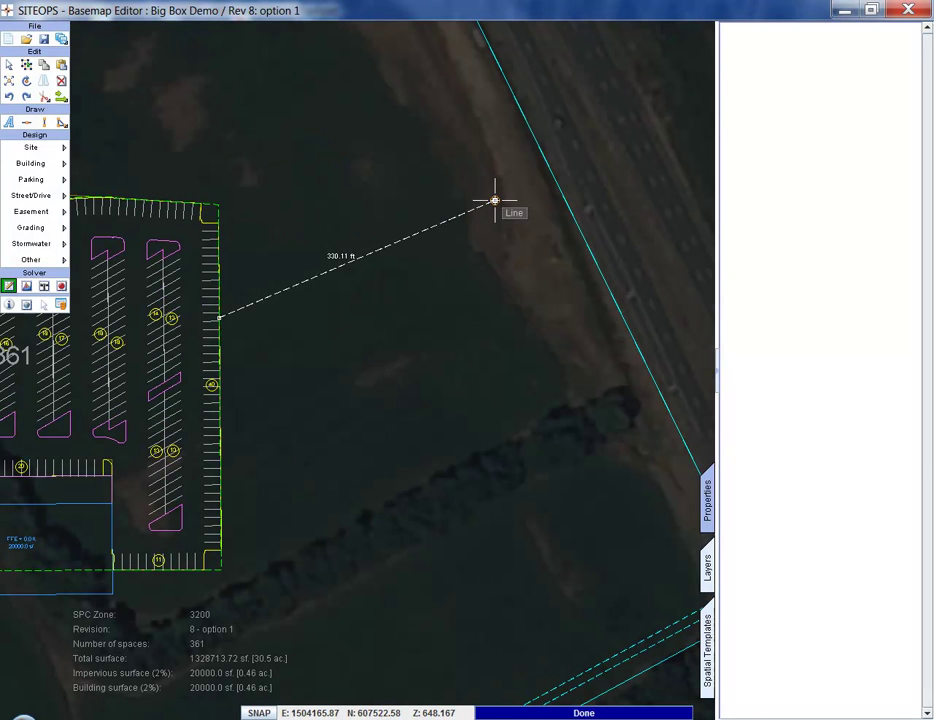
{"action": "left_click", "coordinate": [561, 157]}
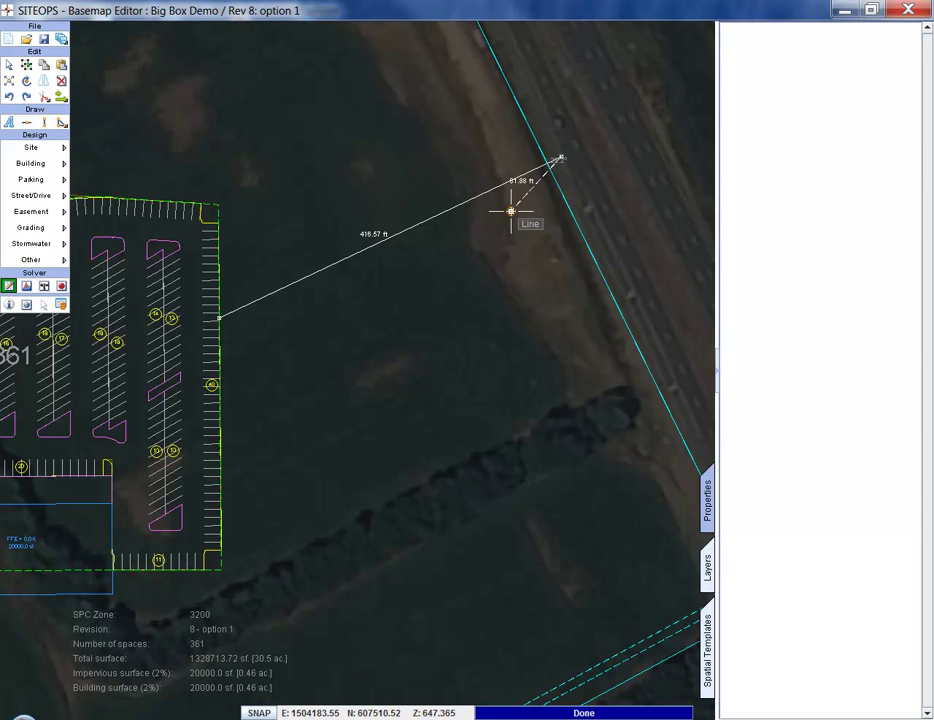
{"action": "left_click", "coordinate": [472, 195]}
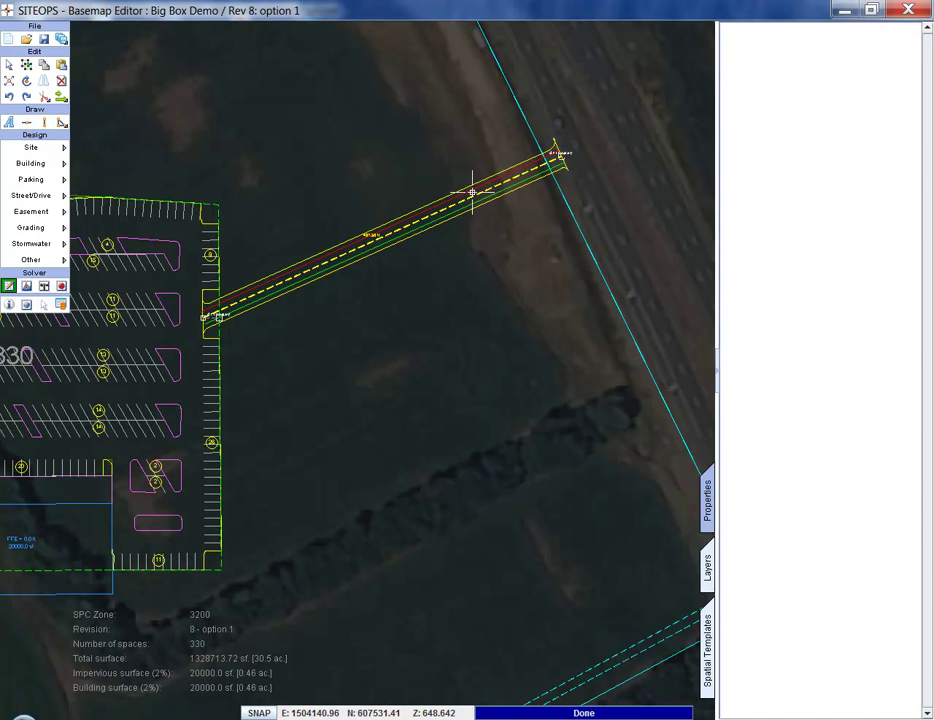
{"action": "scroll", "coordinate": [472, 195], "scroll_direction": "down", "scroll_amount": 3}
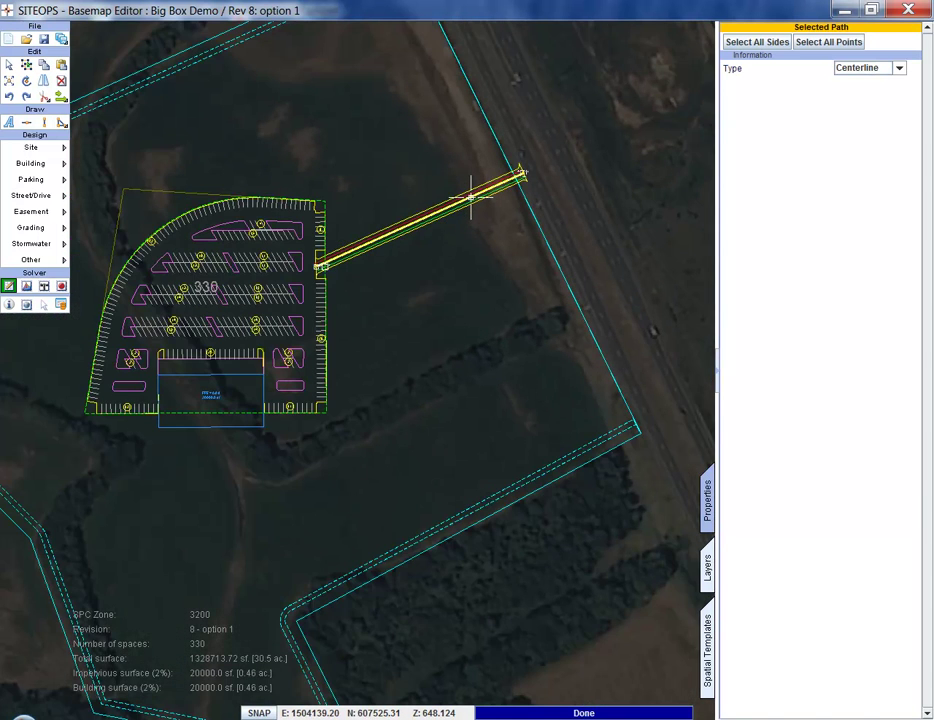
{"action": "middle_click_drag", "start_coordinate": [461, 269], "coordinate": [567, 208]}
{"action": "key", "text": "Escape"}
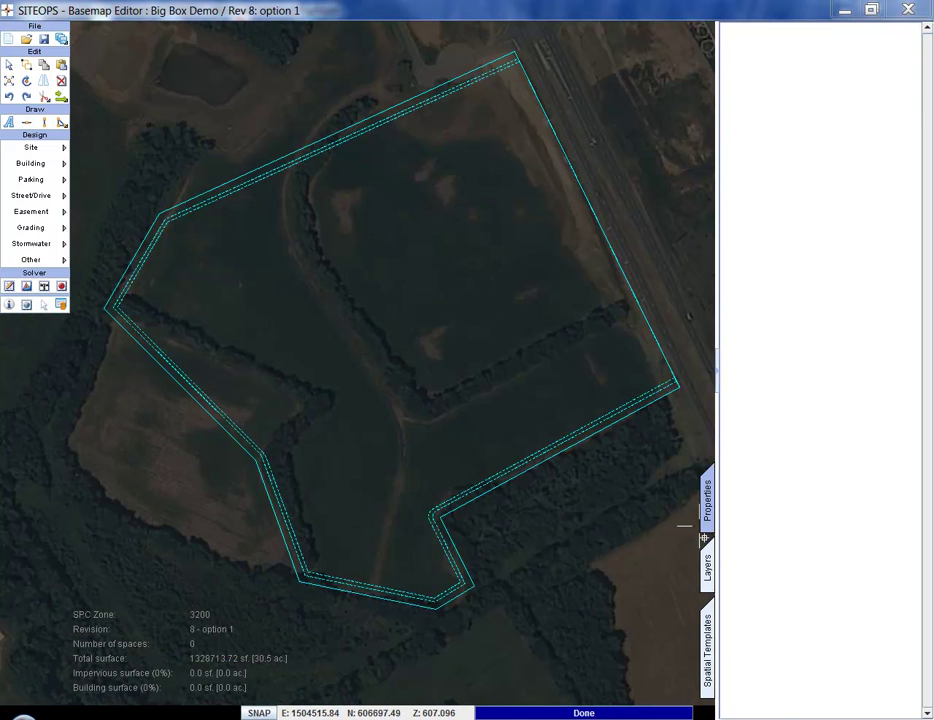
Step: Place Big Box Template T just inside the property's upper boundary and run the layout solver to fill its parking areas with stalls
{"action": "left_click", "coordinate": [705, 620]}
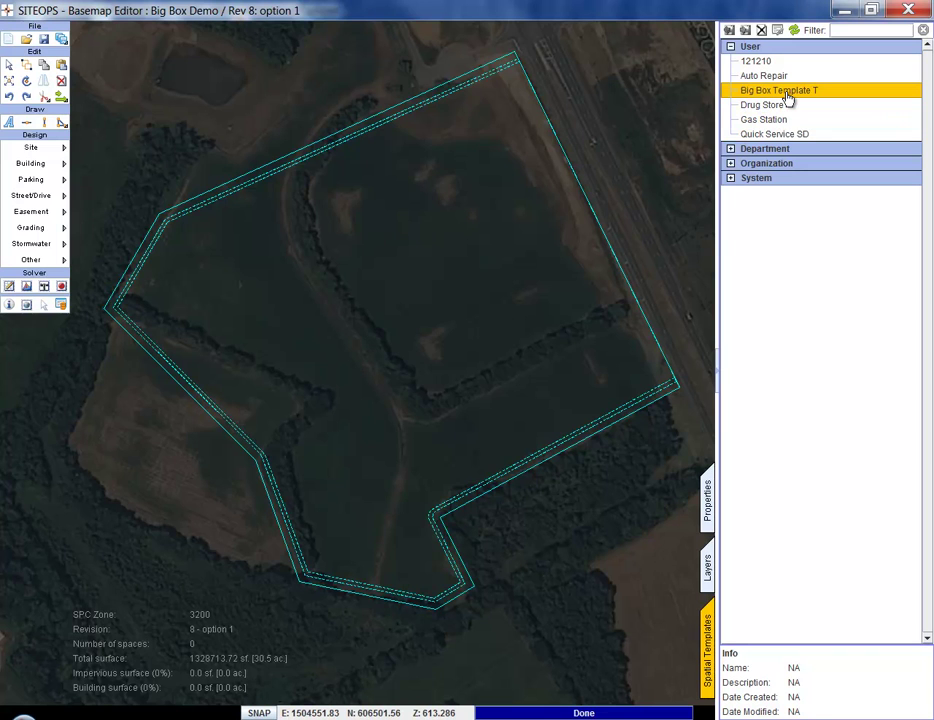
{"action": "left_click", "coordinate": [787, 93]}
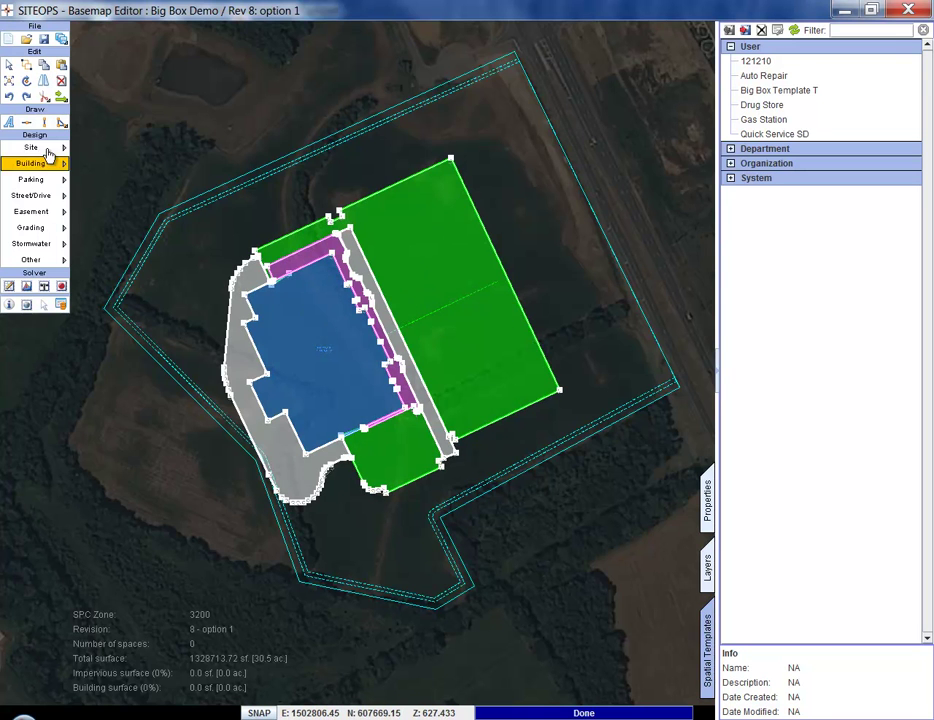
{"action": "left_click", "coordinate": [9, 80]}
{"action": "left_click_drag", "start_coordinate": [430, 250], "coordinate": [412, 193]}
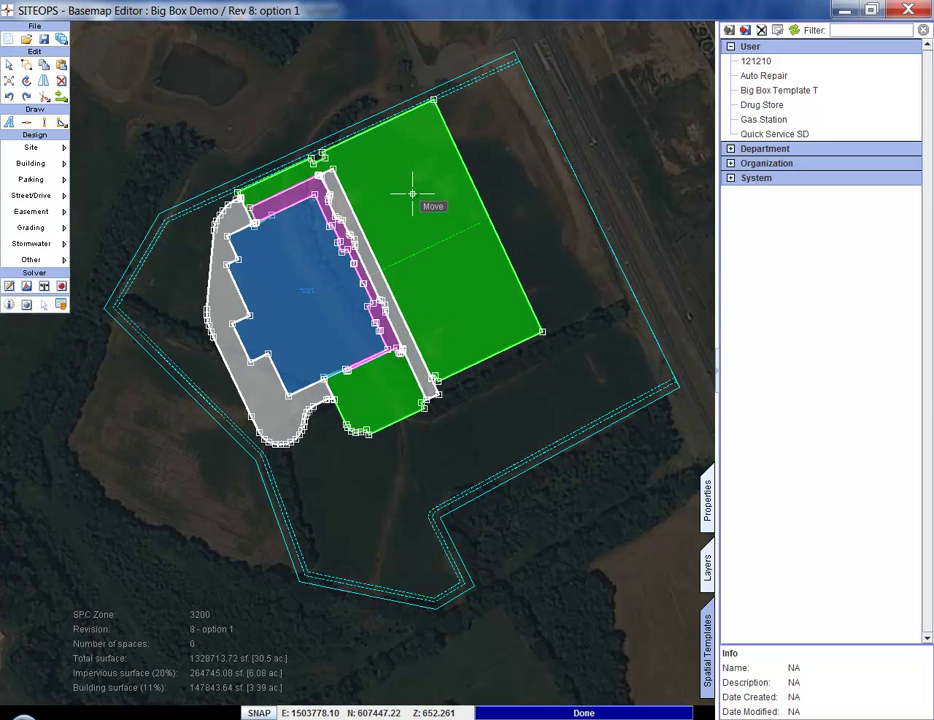
{"action": "key", "text": "Escape"}
{"action": "left_click", "coordinate": [459, 152]}
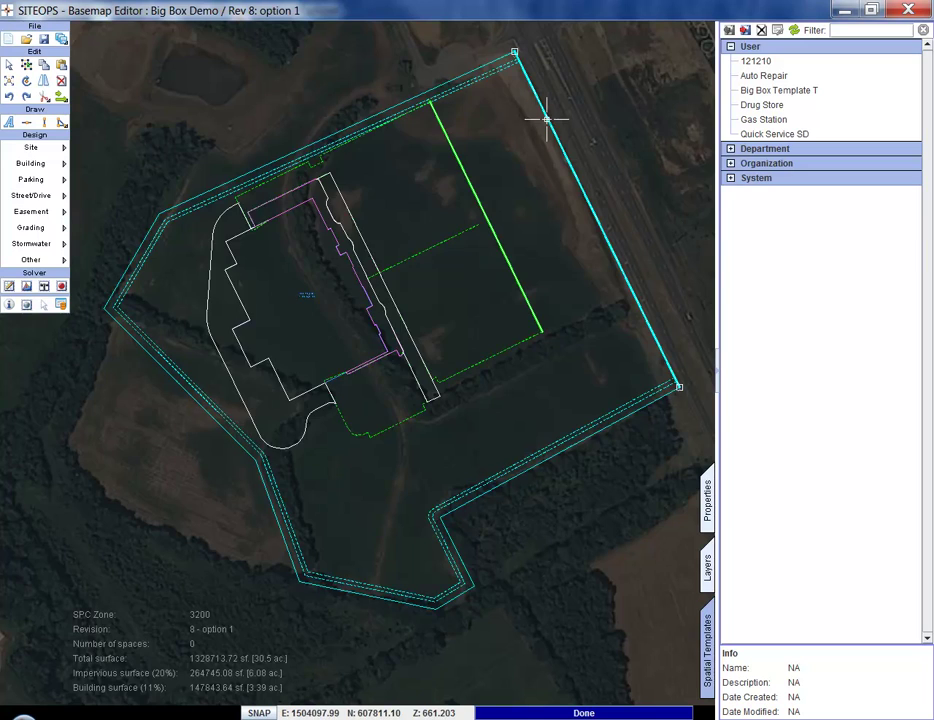
{"action": "left_click", "coordinate": [9, 287]}
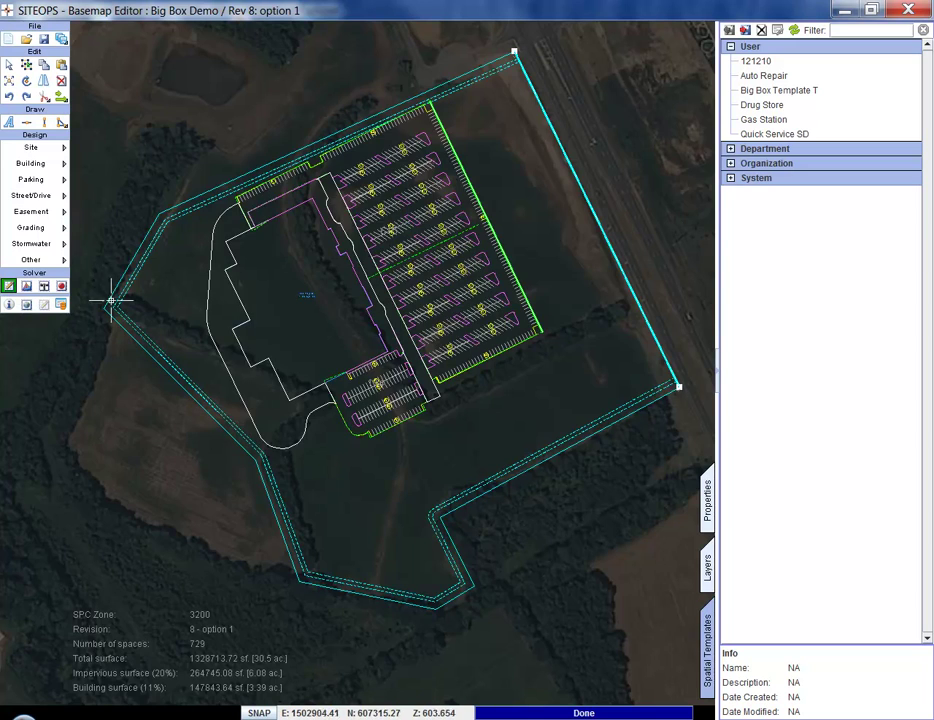
Step: Add a midpoint to the main parking area's direction line, move it to bend the parking rows, and undo the move
{"action": "scroll", "coordinate": [353, 135], "scroll_direction": "up", "scroll_amount": 6}
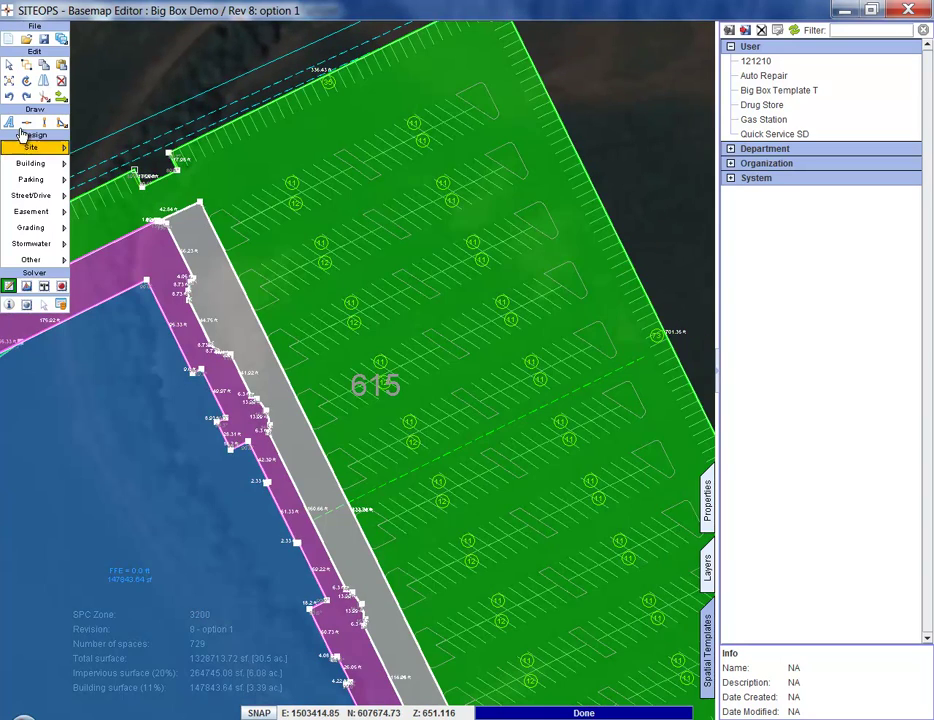
{"action": "left_click", "coordinate": [26, 66]}
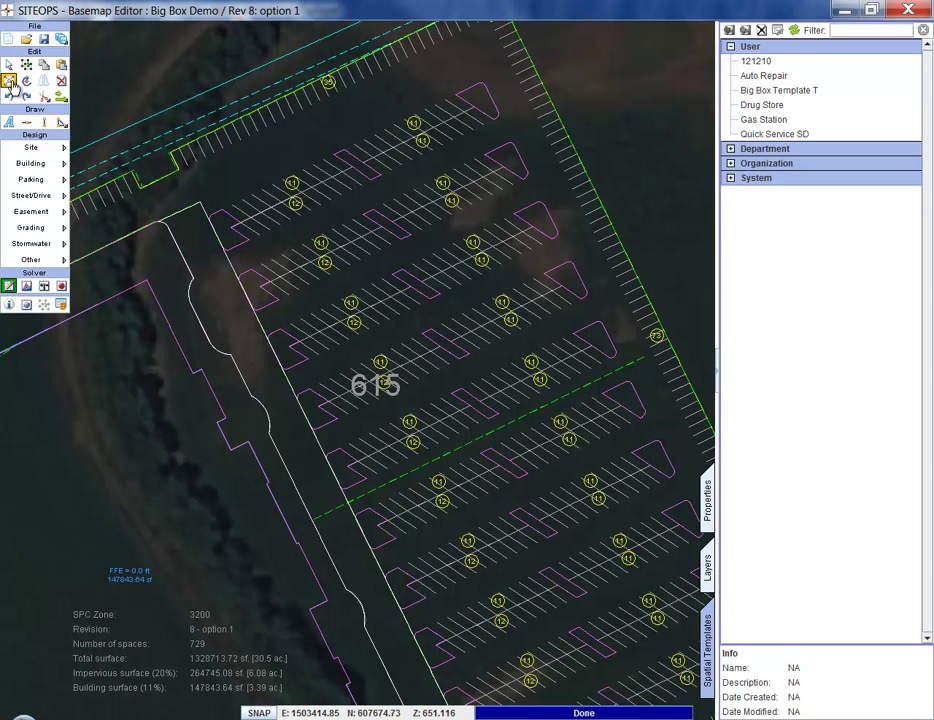
{"action": "left_click", "coordinate": [26, 122]}
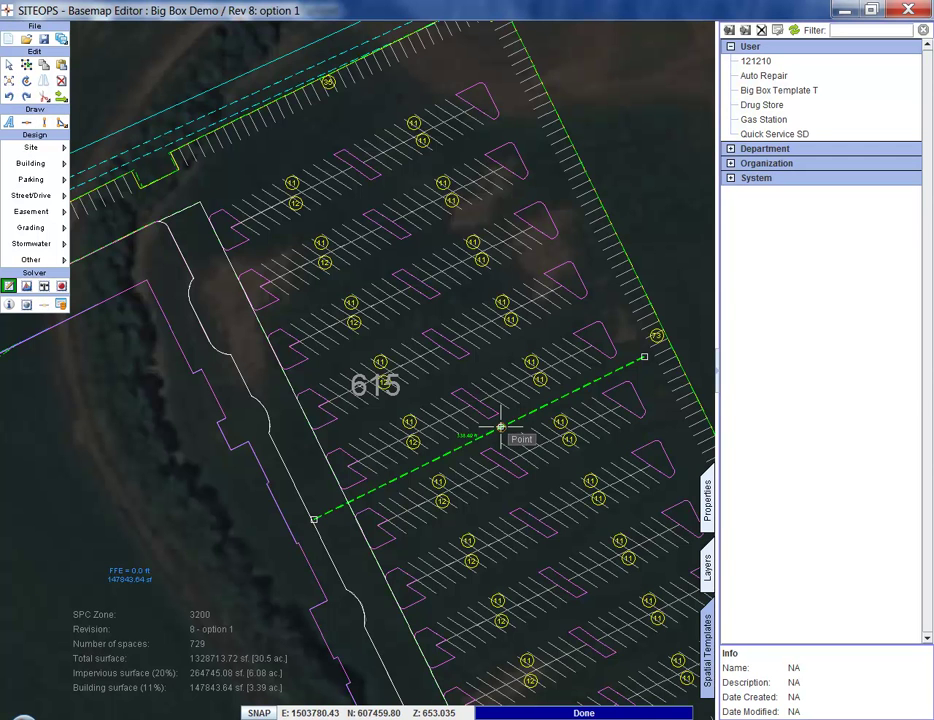
{"action": "left_click", "coordinate": [500, 427]}
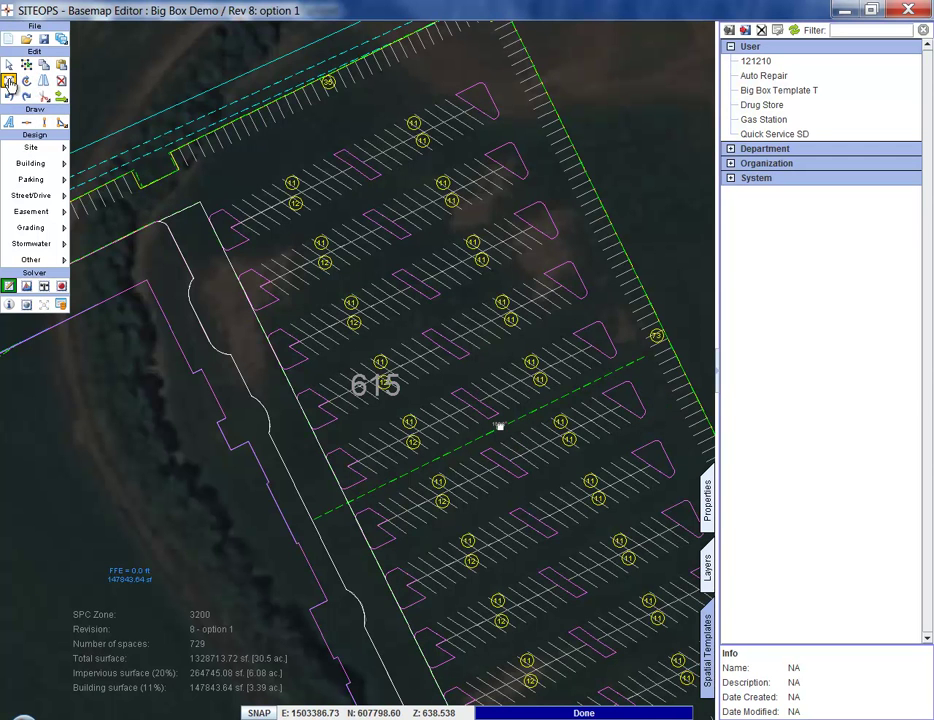
{"action": "left_click", "coordinate": [9, 82]}
{"action": "left_click_drag", "start_coordinate": [499, 427], "coordinate": [470, 366]}
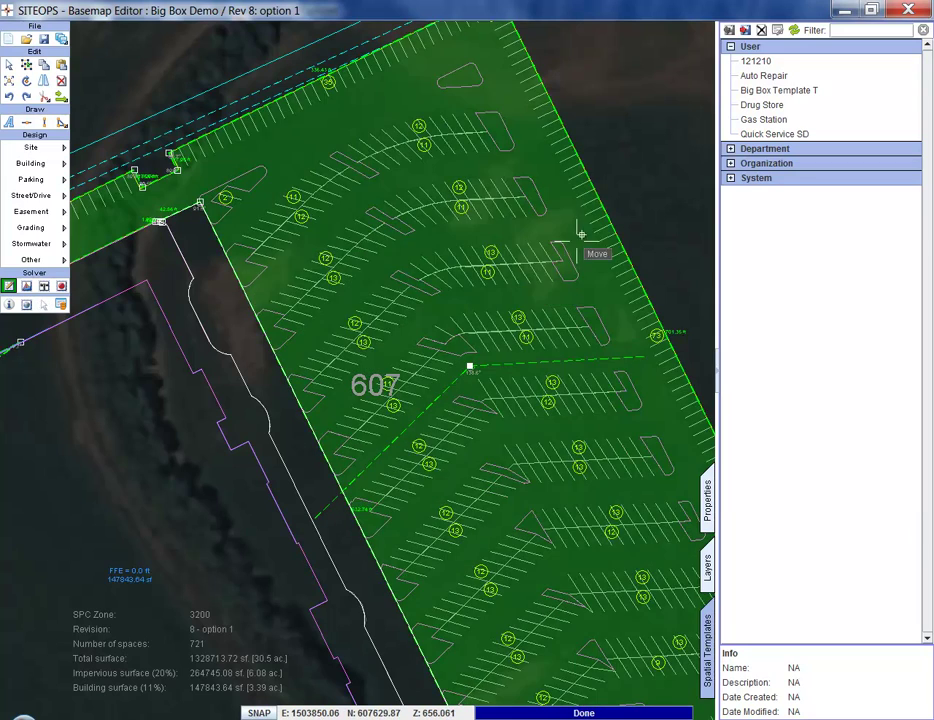
{"action": "key", "text": "ctrl+z"}
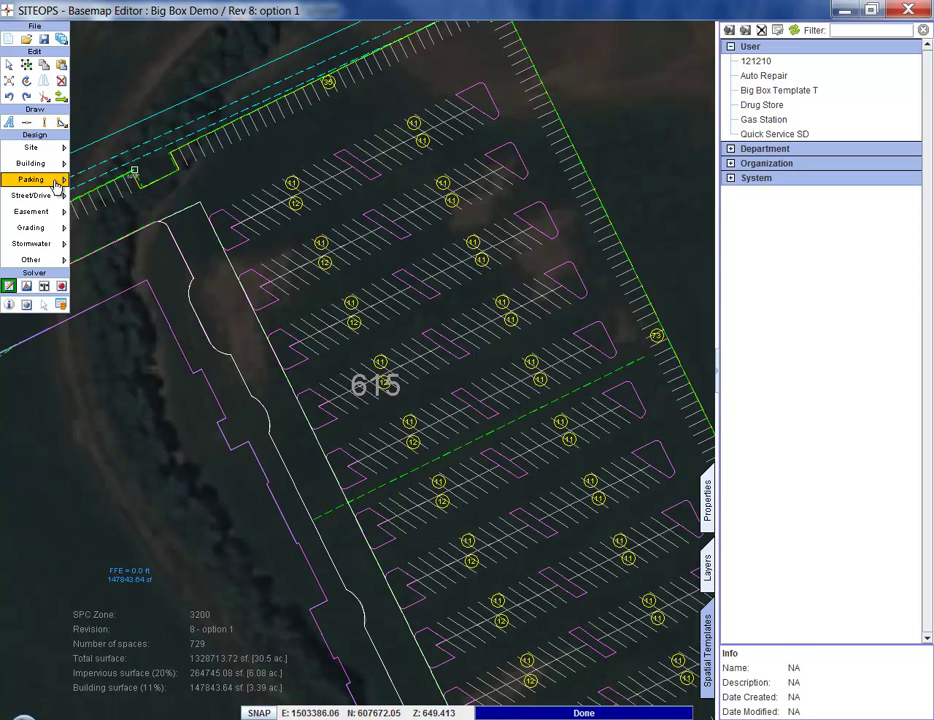
Step: Add a parking bay point to the second double row of the main parking area, with a bay median width of 15 ft
{"action": "left_click", "coordinate": [57, 184]}
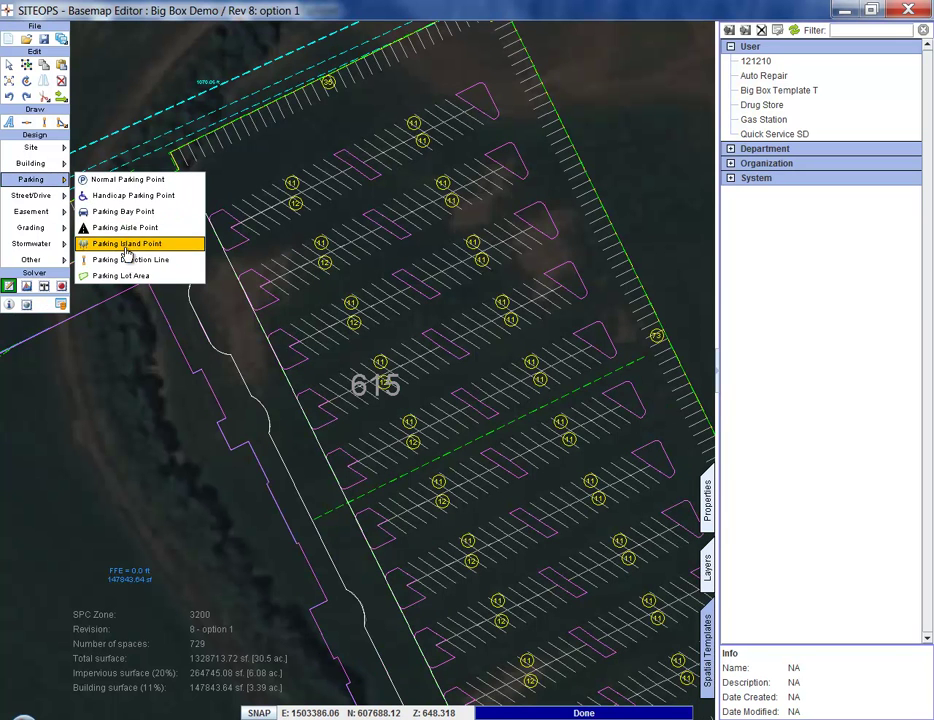
{"action": "left_click", "coordinate": [125, 211]}
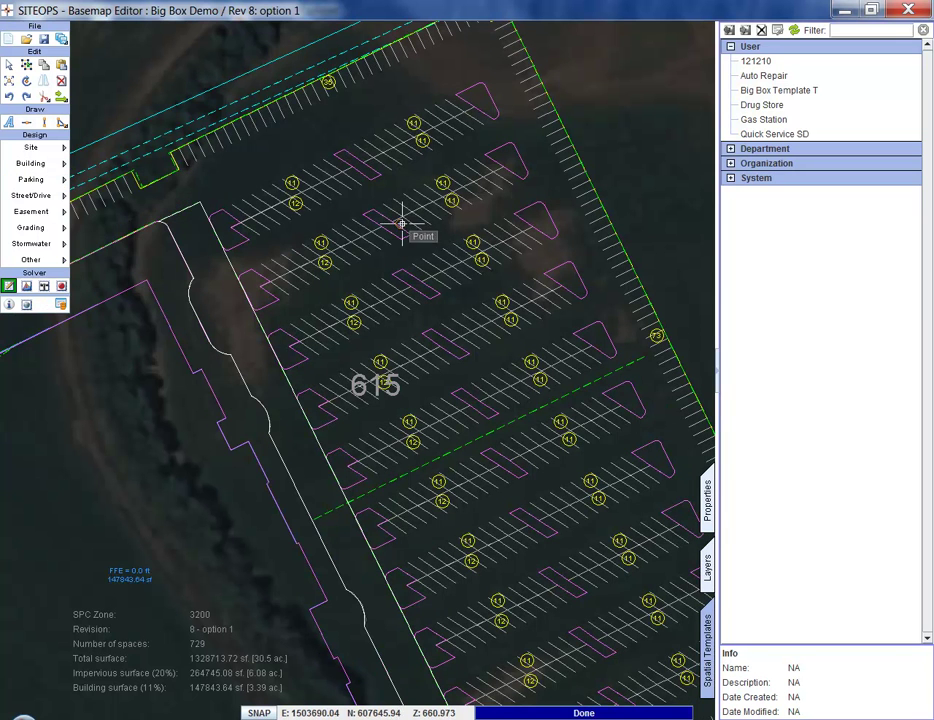
{"action": "left_click", "coordinate": [396, 215]}
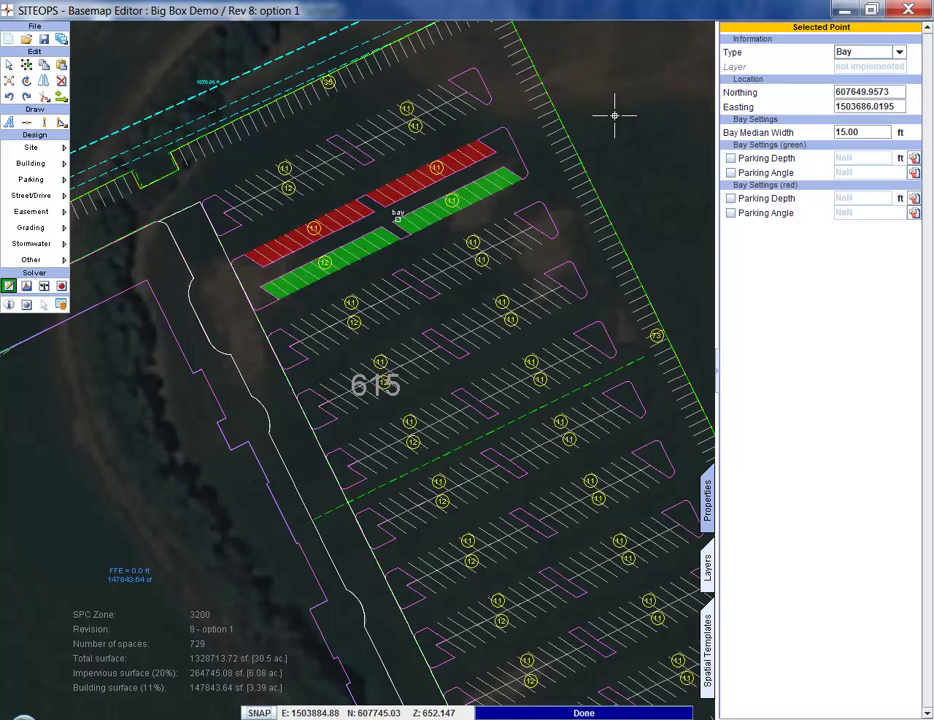
{"action": "left_click", "coordinate": [614, 110]}
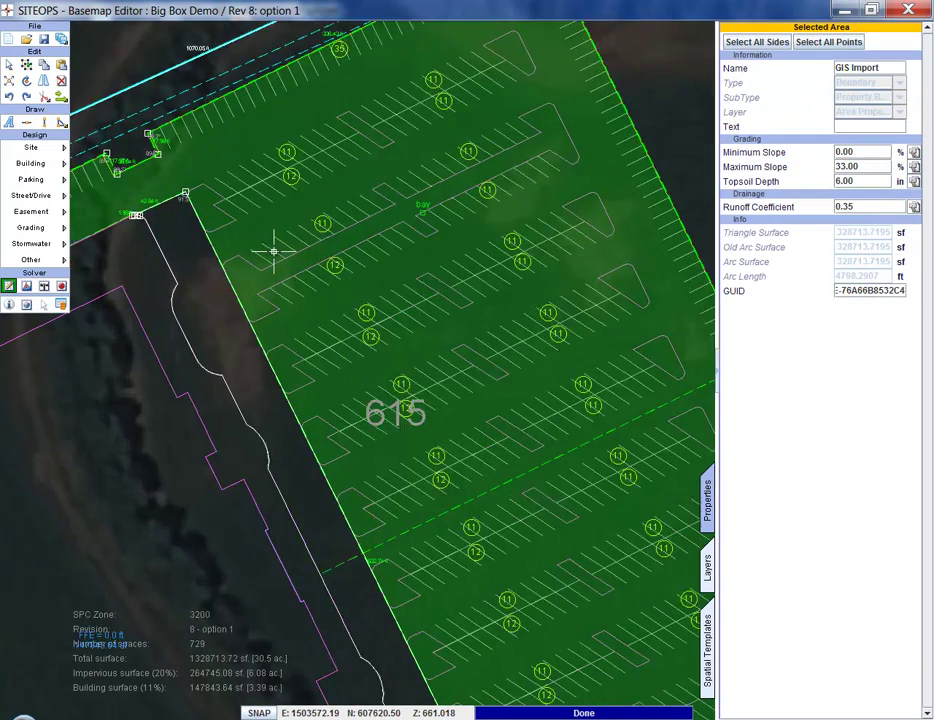
Step: Add a handicap parking point to the stalls below the bay median near the building, requiring 5 spaces
{"action": "scroll", "coordinate": [271, 250], "scroll_direction": "up", "scroll_amount": 2}
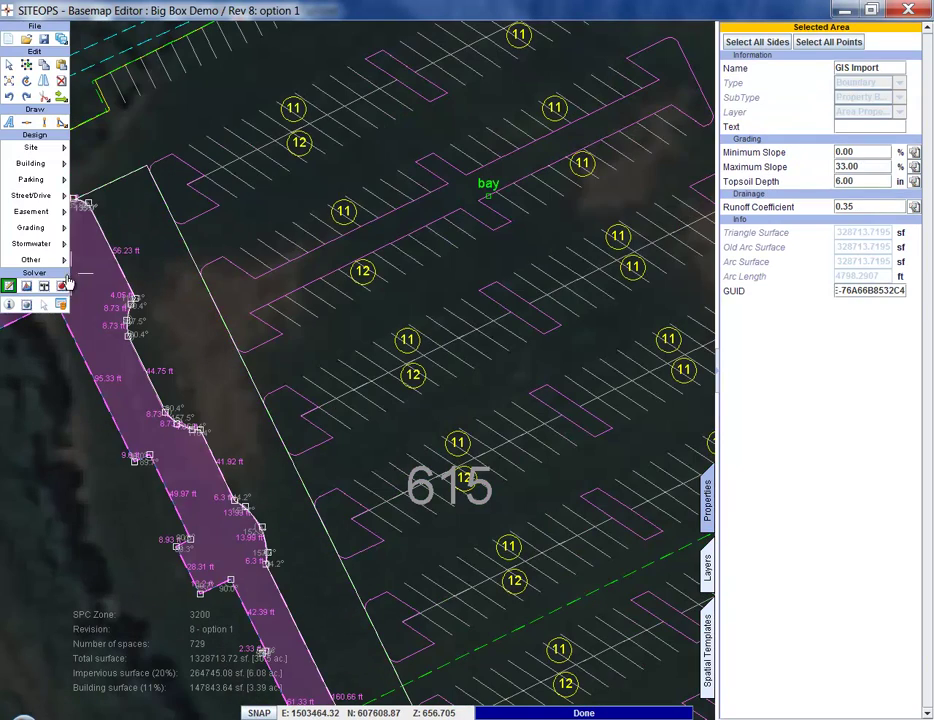
{"action": "left_click", "coordinate": [40, 180]}
{"action": "left_click", "coordinate": [126, 211]}
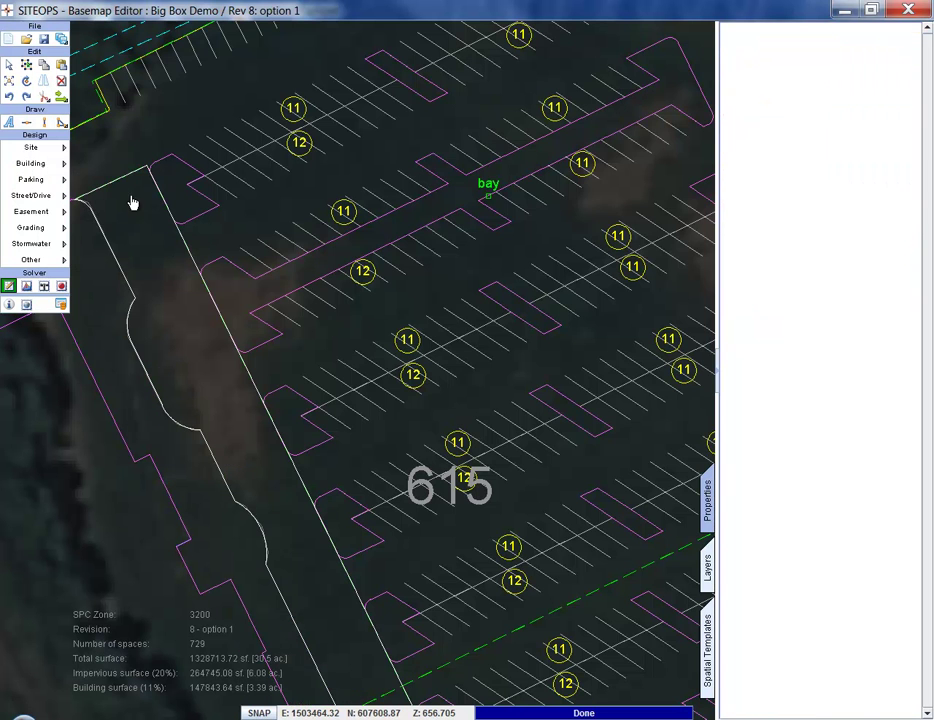
{"action": "left_click", "coordinate": [327, 292]}
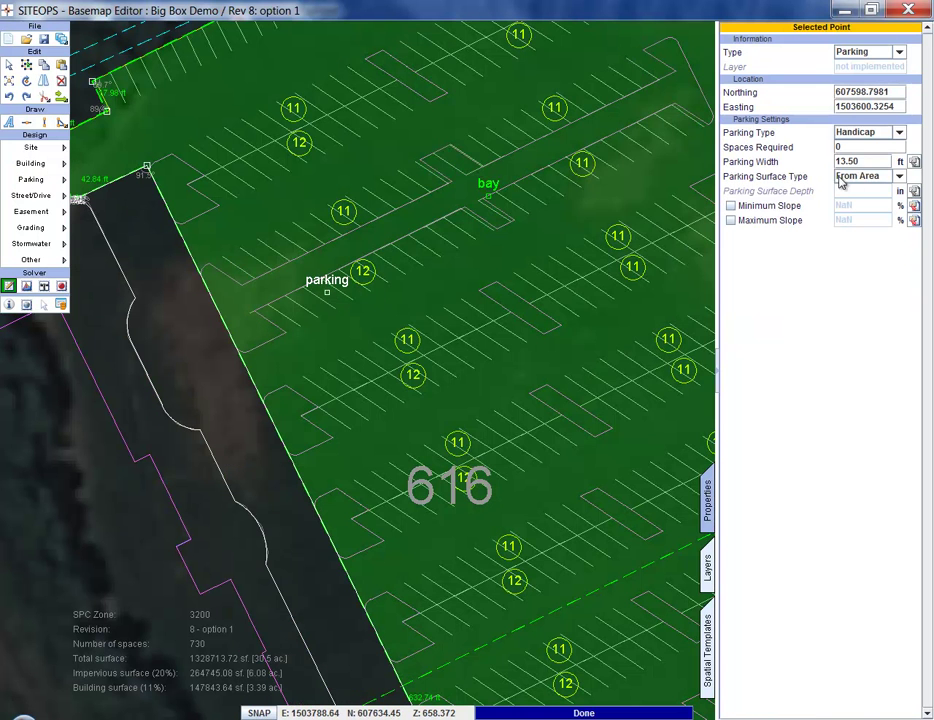
{"action": "type", "text": "5"}
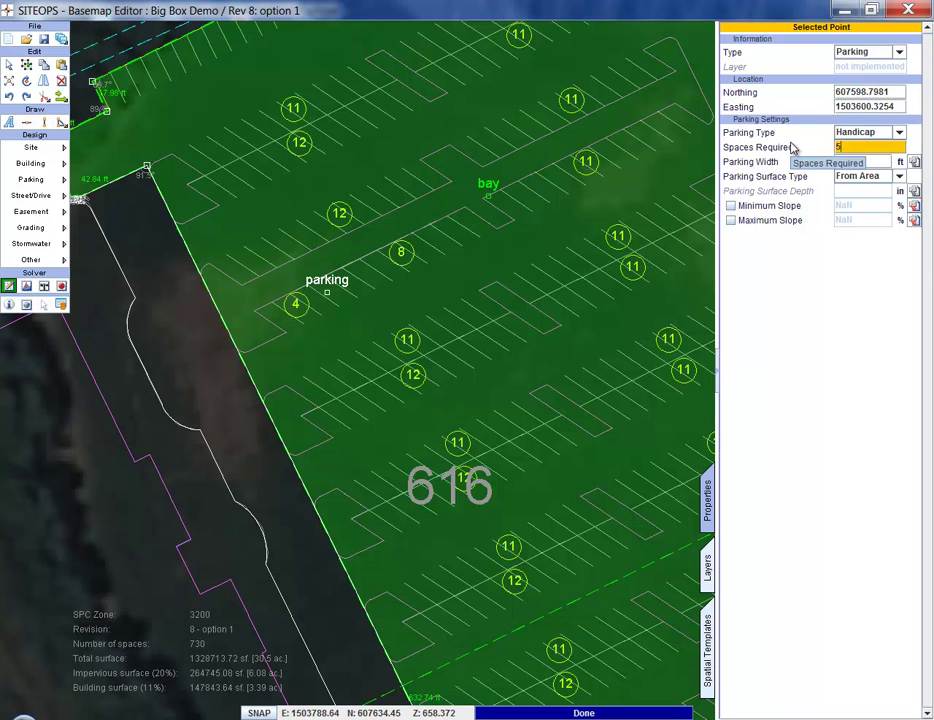
{"action": "key", "text": "Return"}
Step: Set the handicap spaces' surface type to Light Concrete, with a minimum slope of 1% and a maximum slope of 2%
{"action": "left_click", "coordinate": [876, 177]}
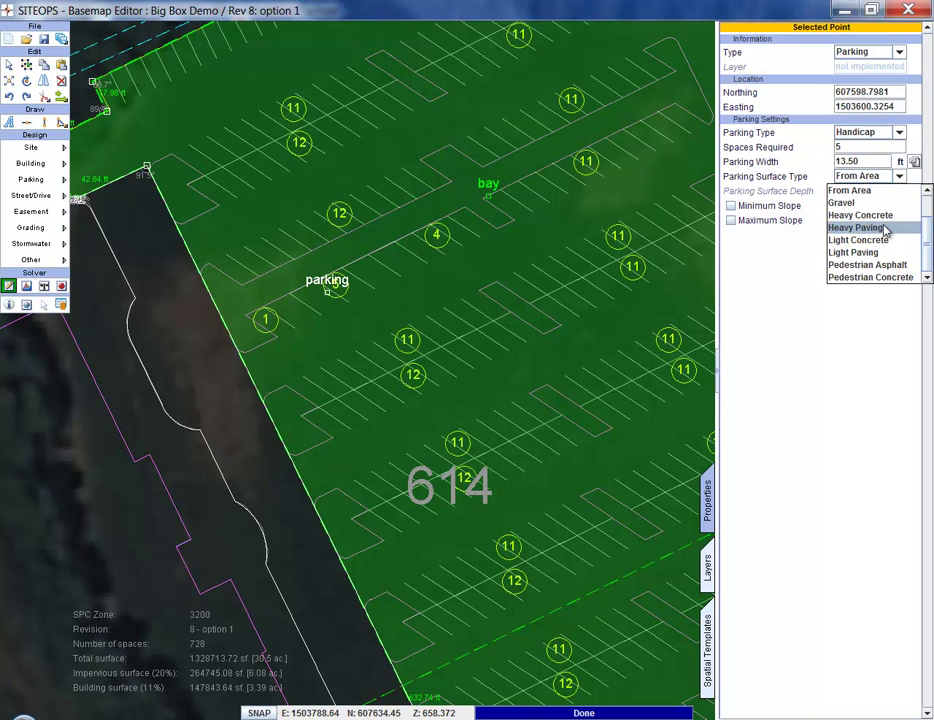
{"action": "left_click", "coordinate": [869, 240]}
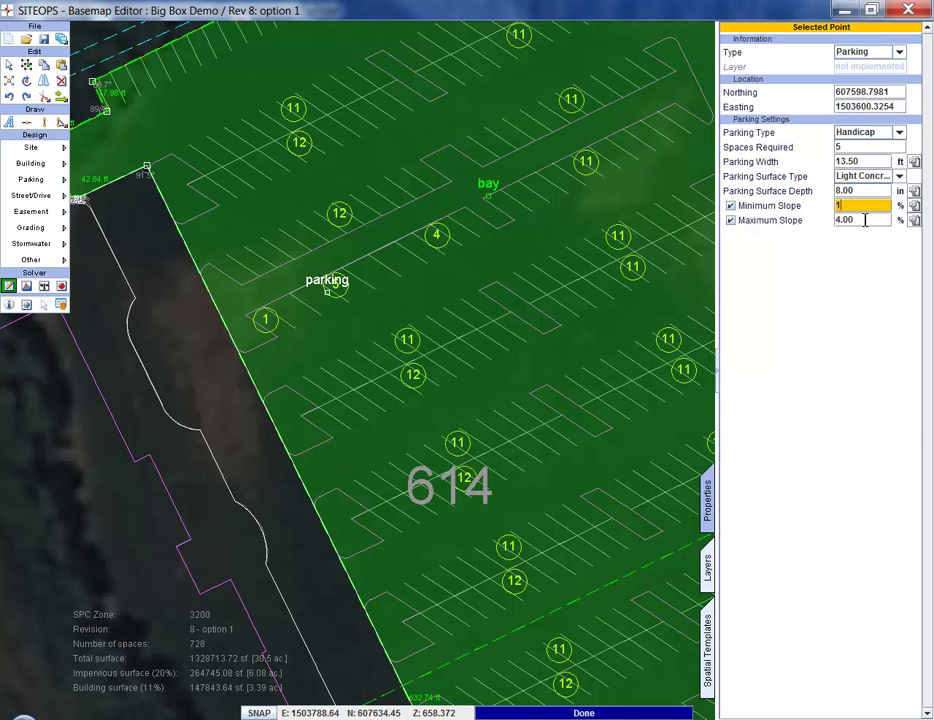
{"action": "key", "text": "Return"}
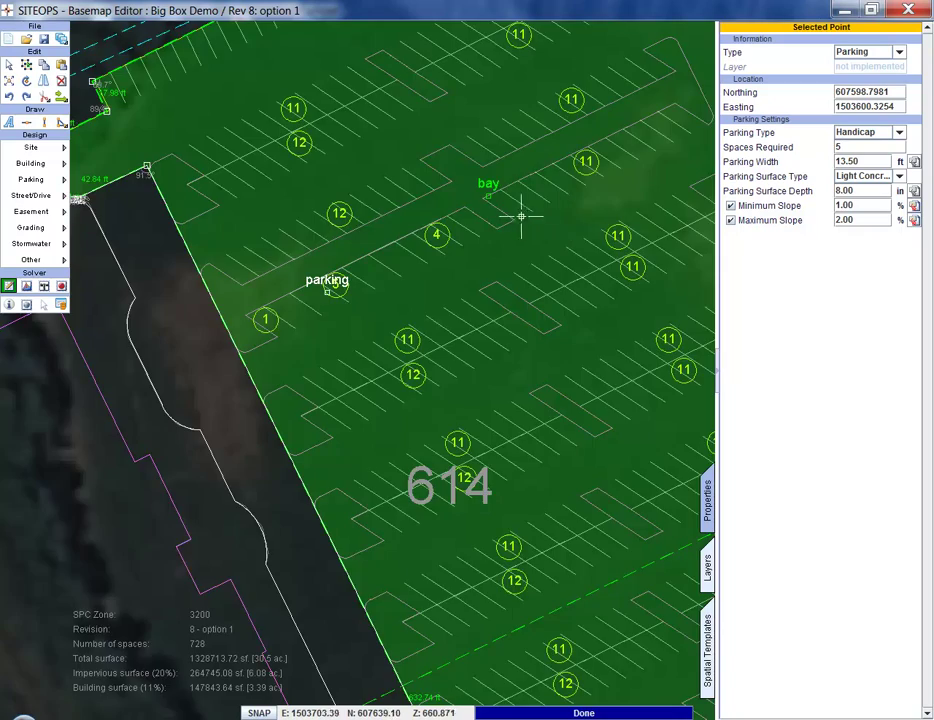
Step: Draw a car drive line about 285 ft long from the main parking area's east edge across the property line to the road
{"action": "scroll", "coordinate": [520, 215], "scroll_direction": "down", "scroll_amount": 5}
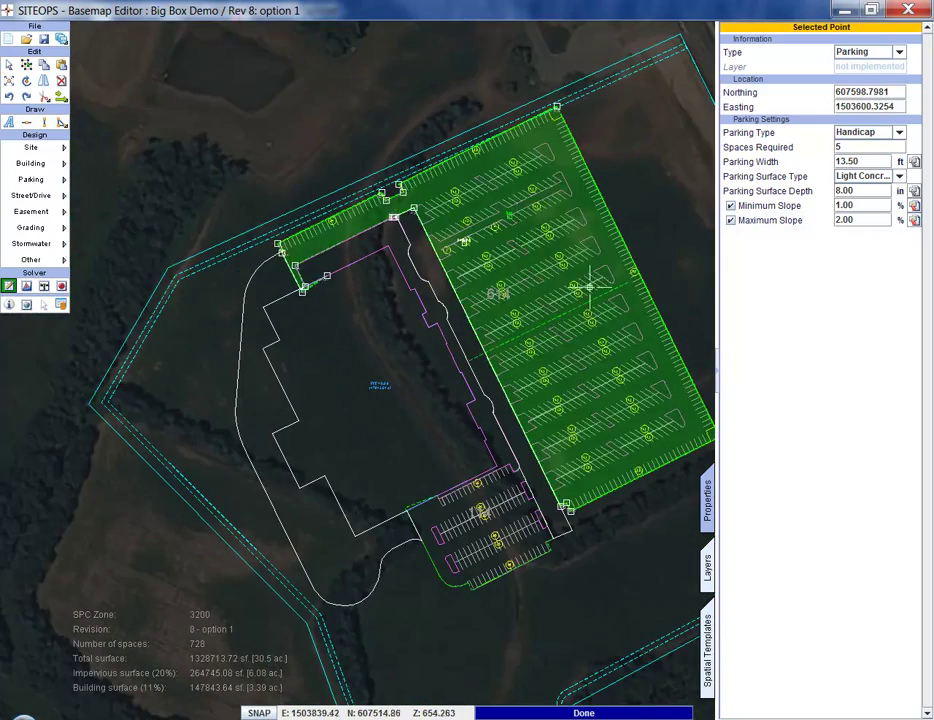
{"action": "middle_click_drag", "start_coordinate": [665, 213], "coordinate": [560, 127]}
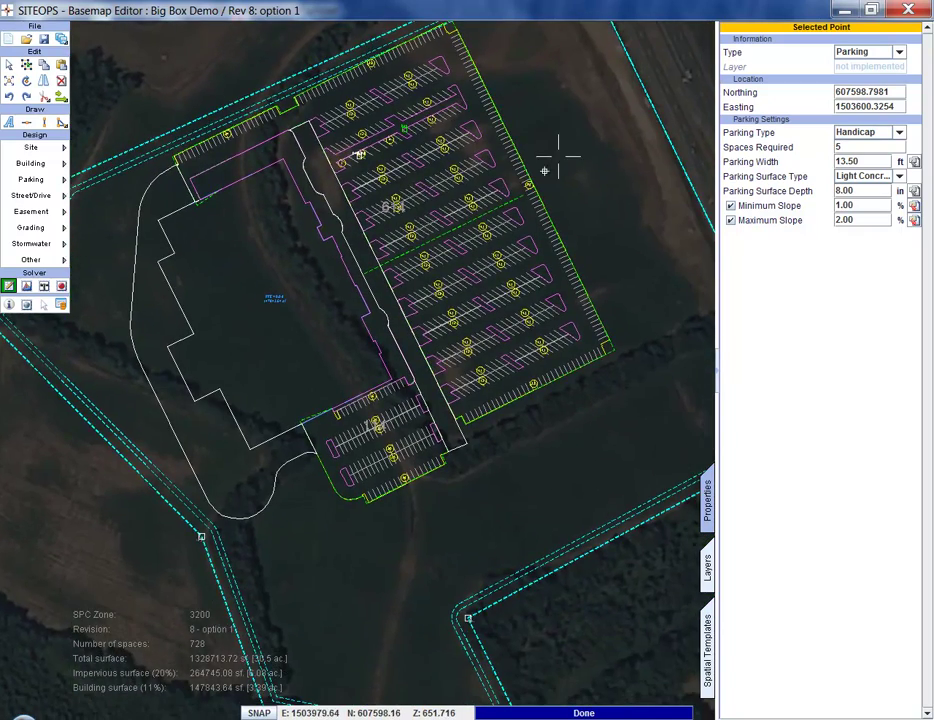
{"action": "left_click", "coordinate": [558, 155]}
{"action": "left_click", "coordinate": [31, 195]}
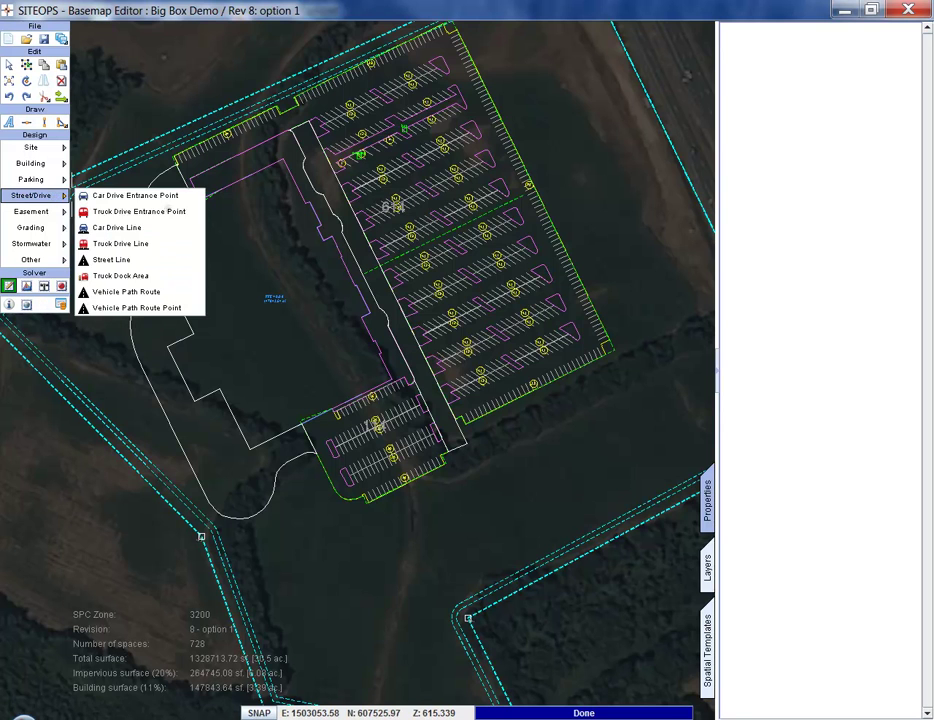
{"action": "left_click", "coordinate": [136, 228]}
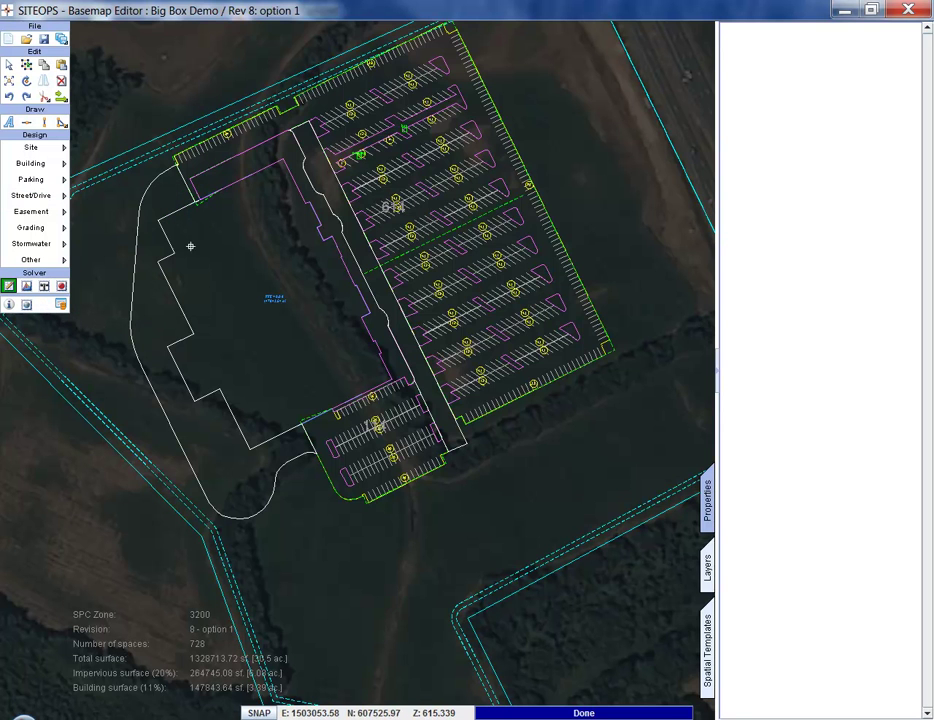
{"action": "left_click", "coordinate": [590, 300]}
{"action": "scroll", "coordinate": [511, 376], "scroll_direction": "up", "scroll_amount": 3}
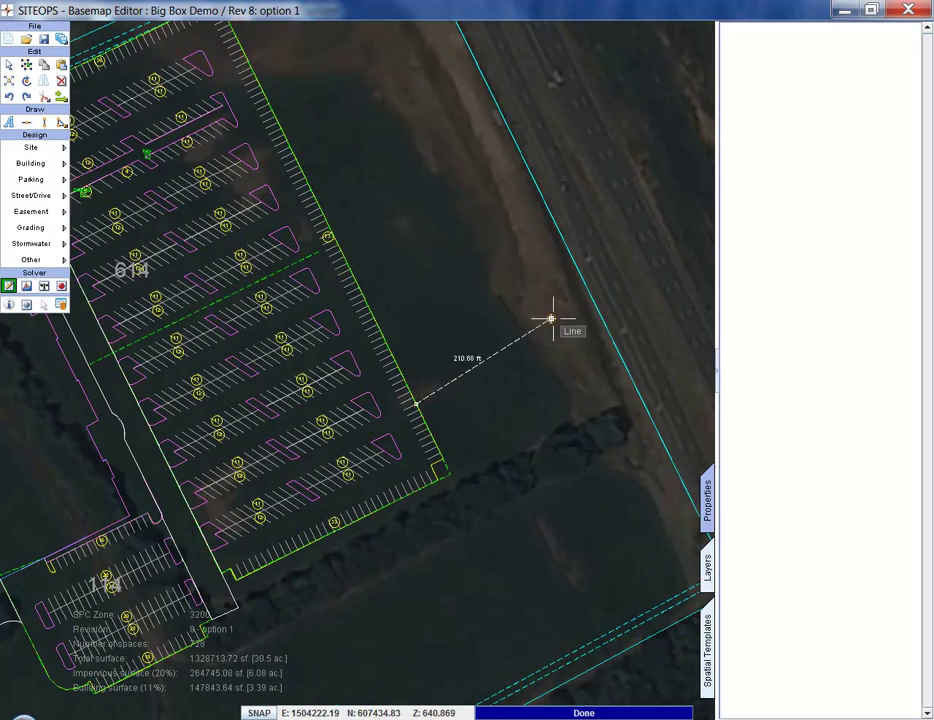
{"action": "scroll", "coordinate": [614, 313], "scroll_direction": "up", "scroll_amount": 2}
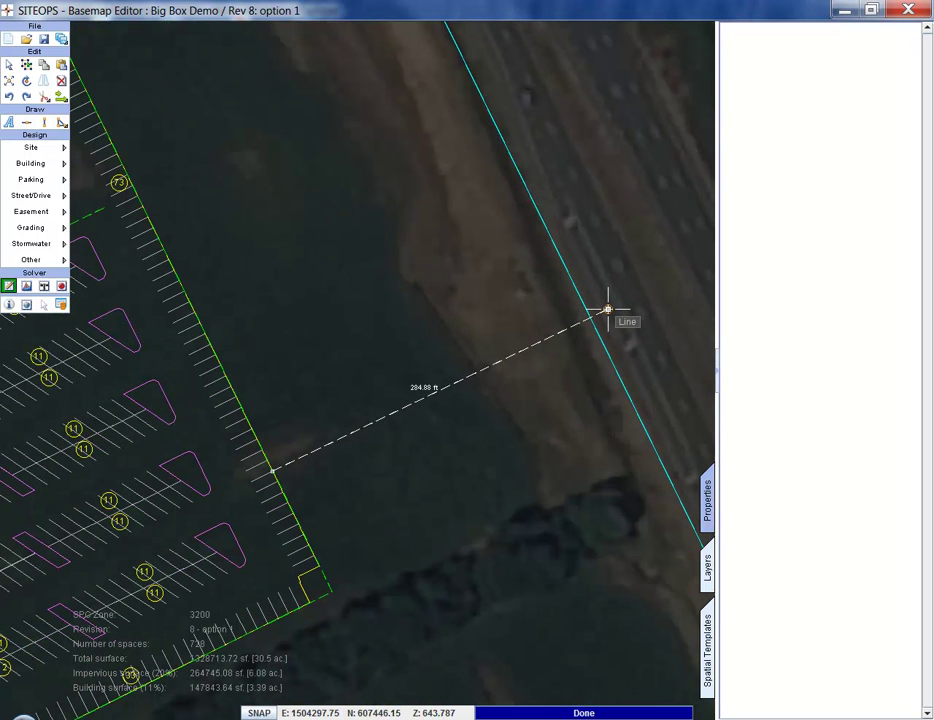
{"action": "double_click", "coordinate": [607, 310]}
Step: Set the driveway's road-end point to 200 ft stacking, 35 ft entrance and exit flare radii, 30 ft widths and 100 ft transition offsets on both sides
{"action": "left_click", "coordinate": [607, 306]}
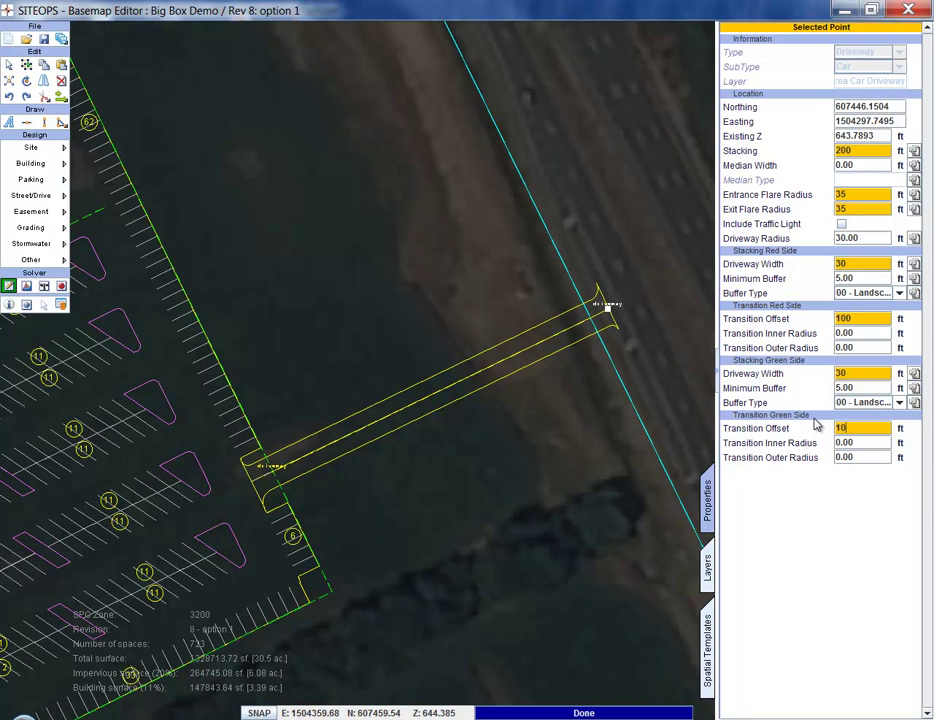
{"action": "key", "text": "Return"}
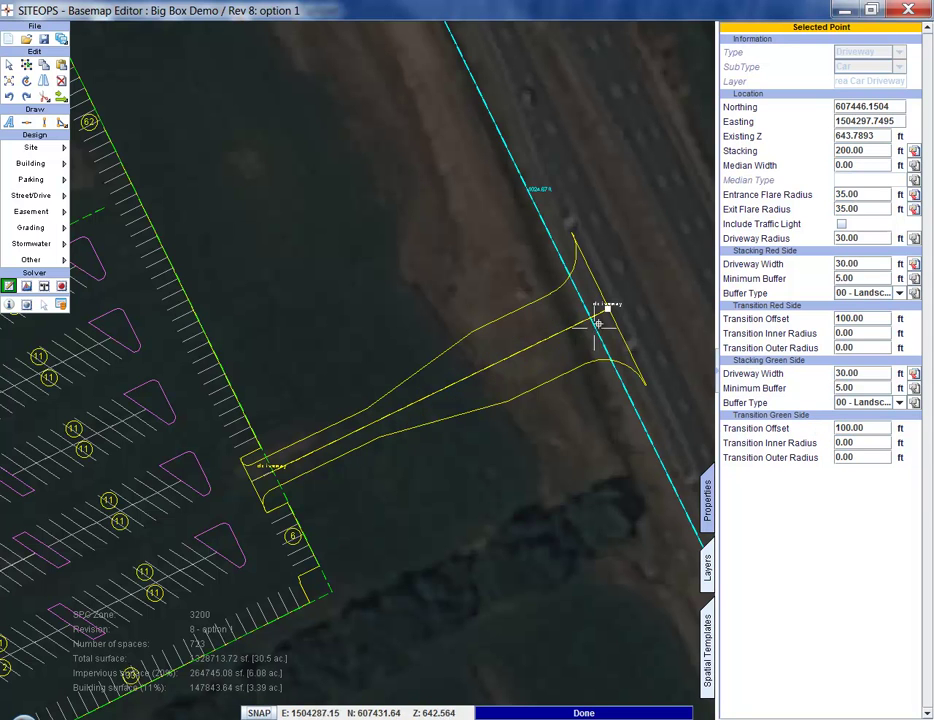
{"action": "scroll", "coordinate": [537, 345], "scroll_direction": "down", "scroll_amount": 2}
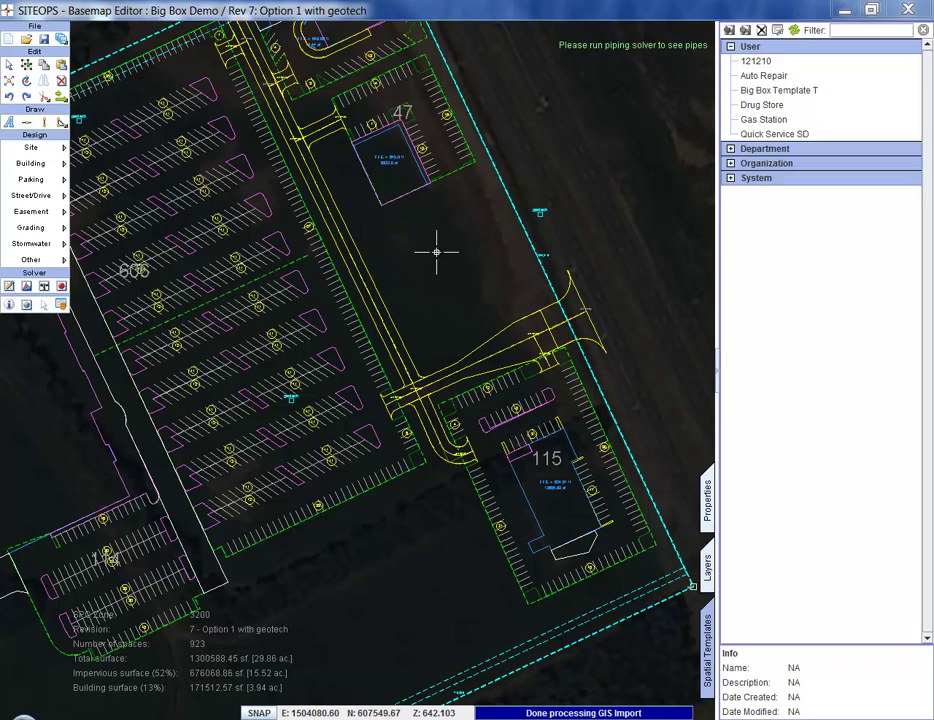
Step: Place the Gas Station spatial template on the empty parcel between the 47-space lot and the entrance driveway
{"action": "scroll", "coordinate": [473, 219], "scroll_direction": "up", "scroll_amount": 3}
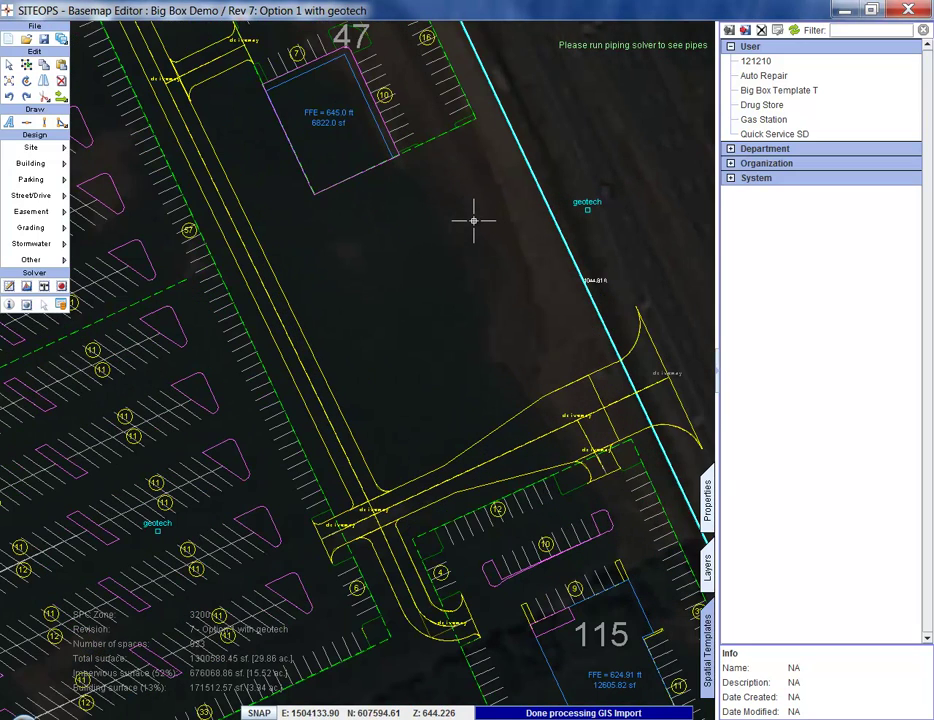
{"action": "left_click", "coordinate": [763, 122]}
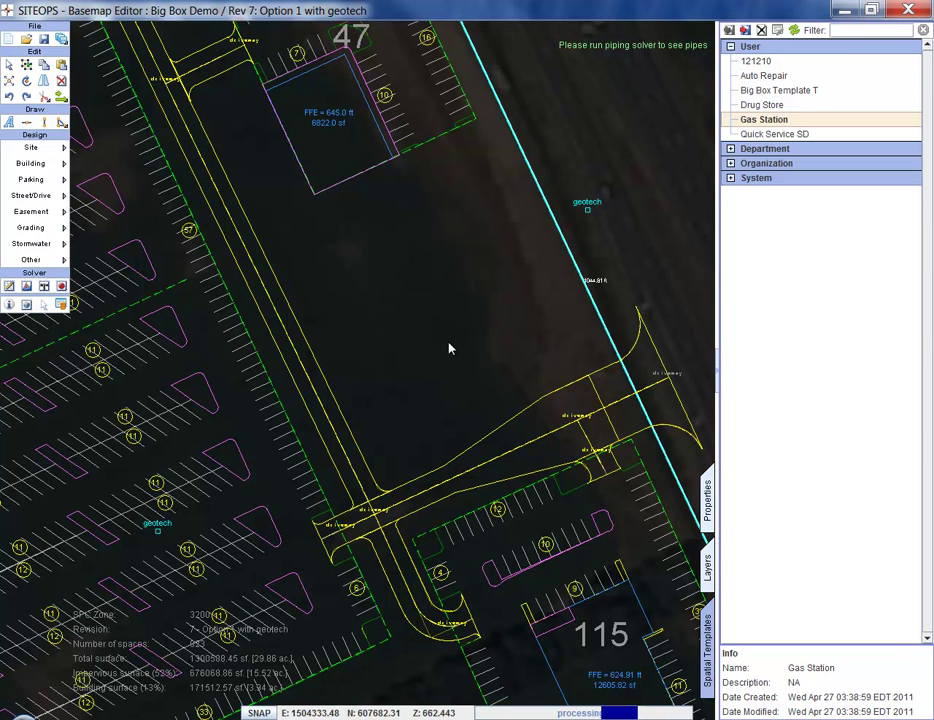
{"action": "left_click", "coordinate": [47, 571]}
{"action": "left_click", "coordinate": [11, 86]}
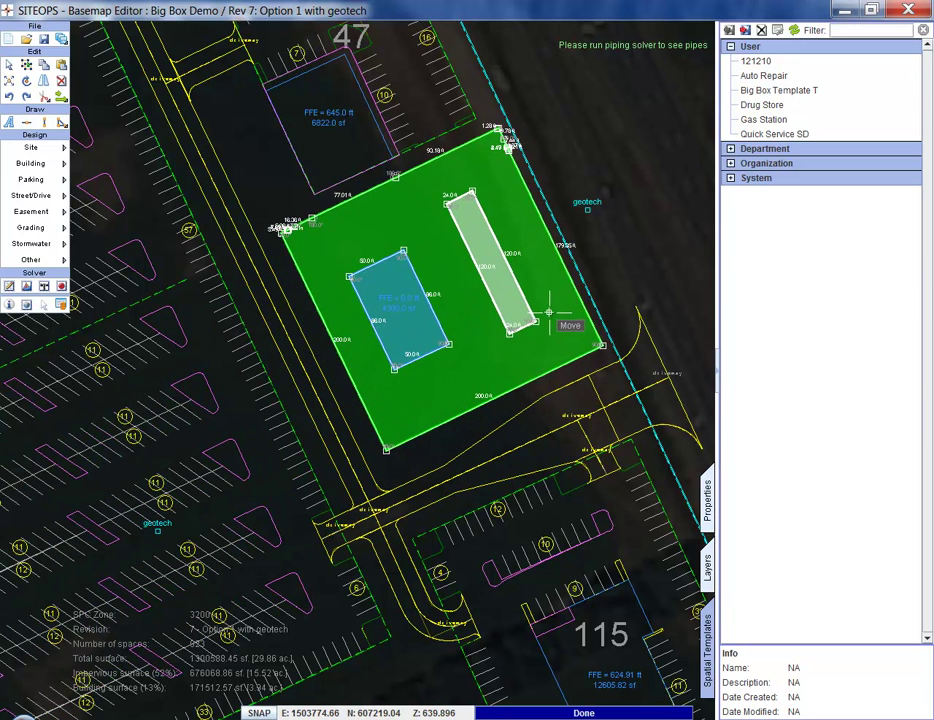
{"action": "left_click", "coordinate": [542, 327]}
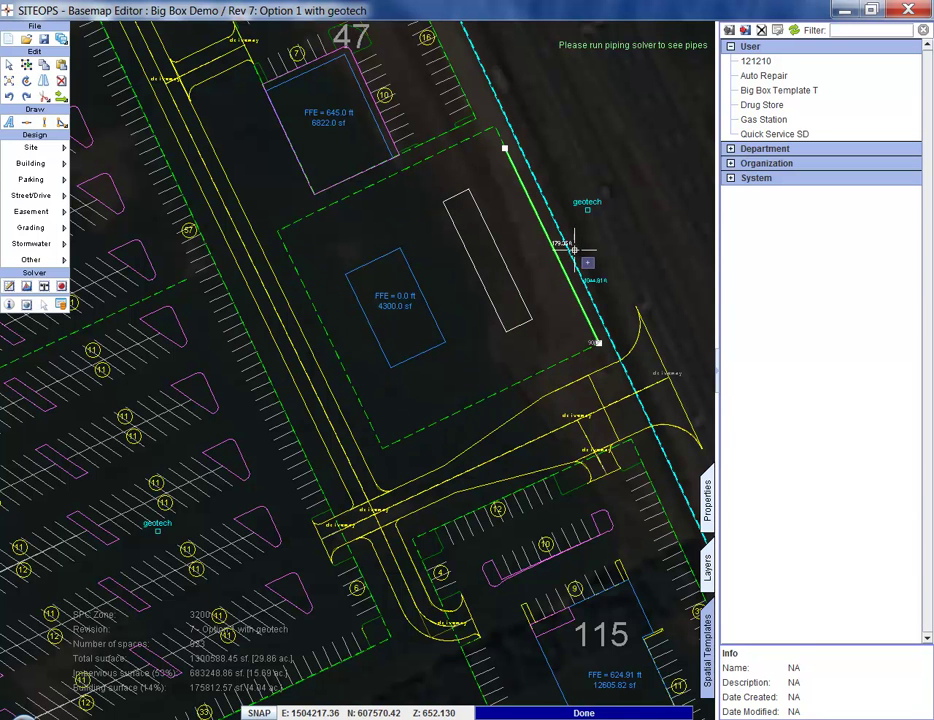
Step: Offset the gas station area's road-facing side 20 ft from the property line and run the layout solver
{"action": "type", "text": "OFFSET"}
{"action": "key", "text": "Return"}
{"action": "type", "text": "20"}
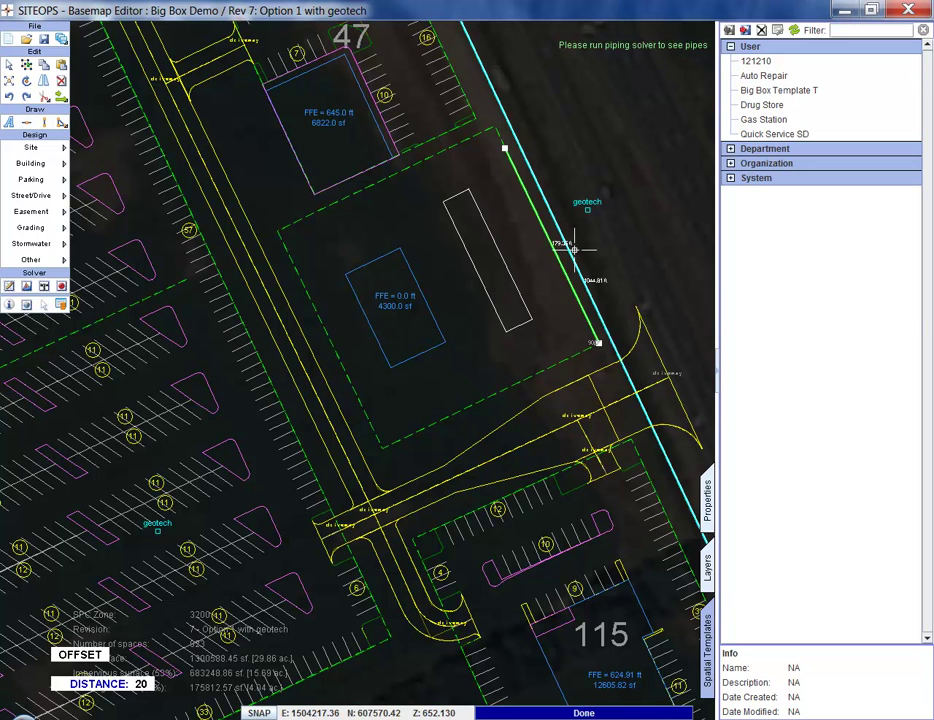
{"action": "key", "text": "Return"}
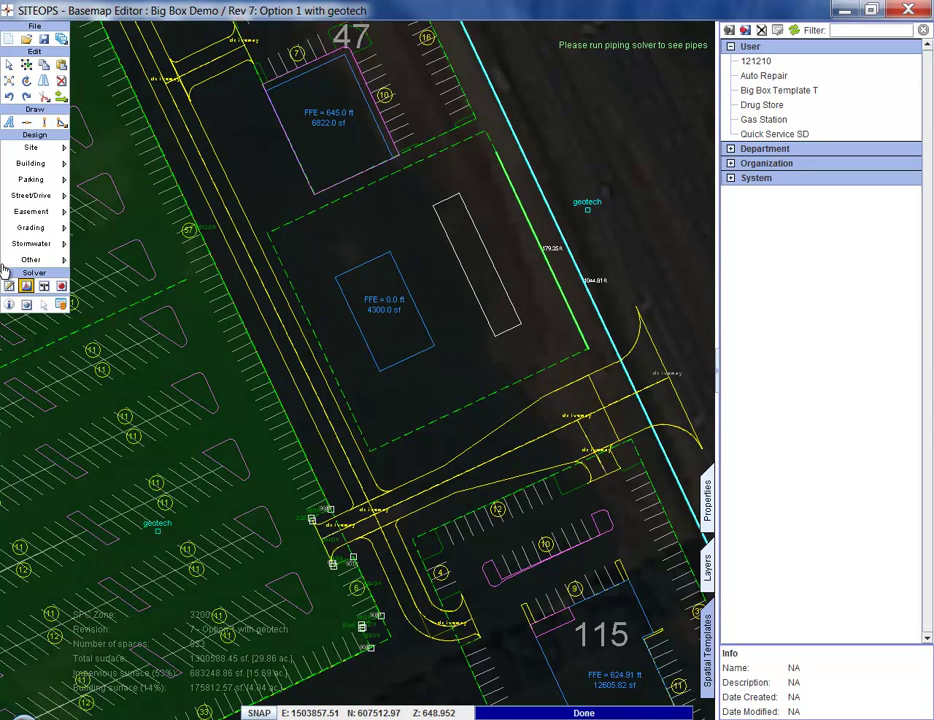
{"action": "left_click", "coordinate": [11, 288]}
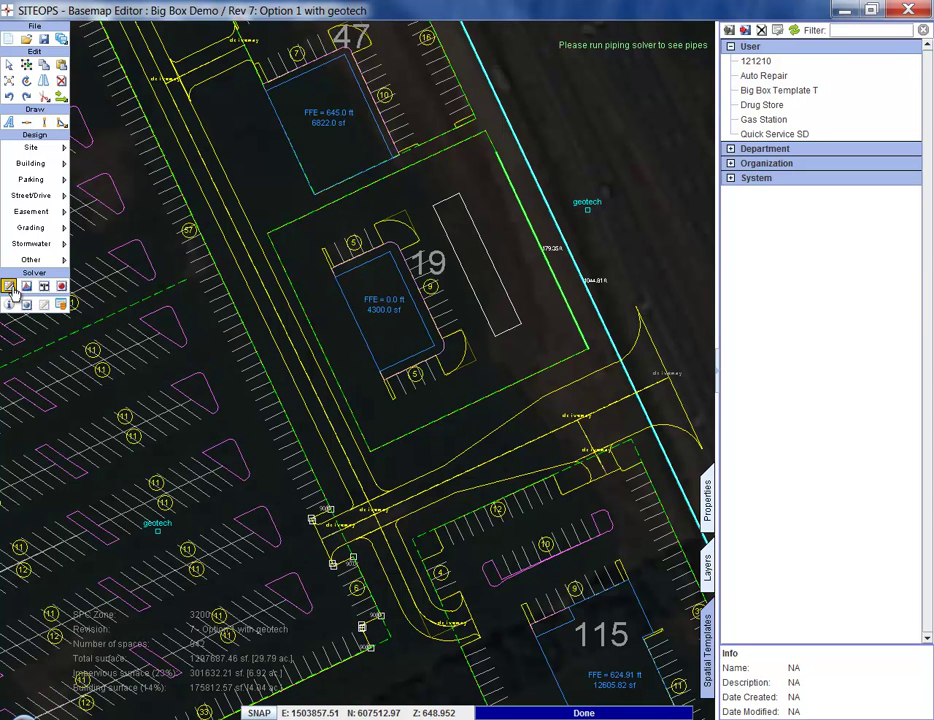
Step: Connect the gas station area to the entrance driveway and the neighbouring 47-space lot with car drive lines, and nudge the area slightly
{"action": "left_click", "coordinate": [45, 195]}
{"action": "left_click", "coordinate": [127, 172]}
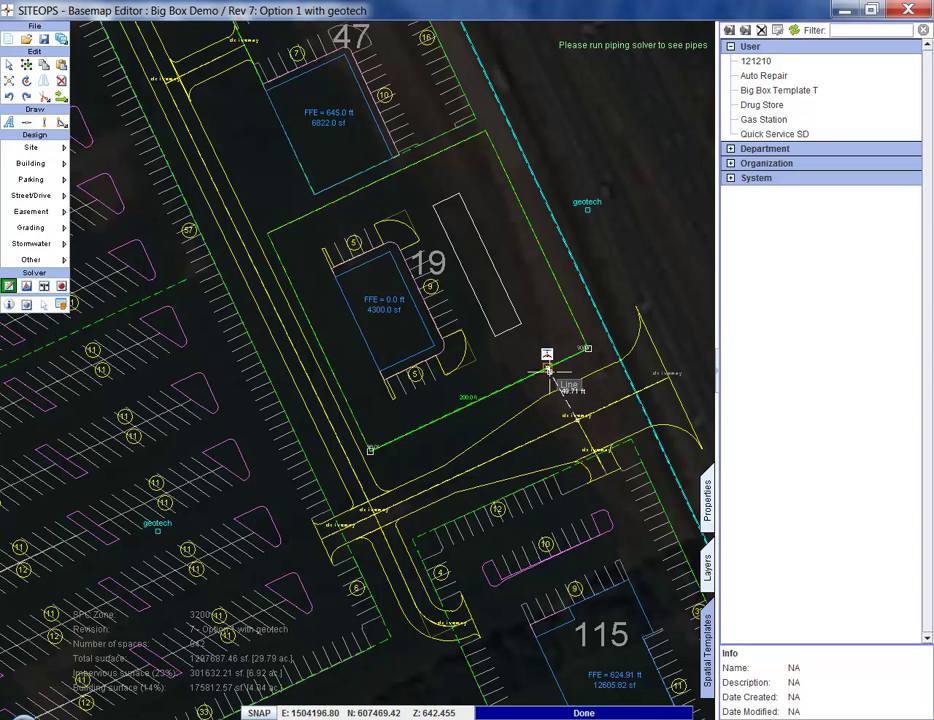
{"action": "left_click", "coordinate": [549, 369]}
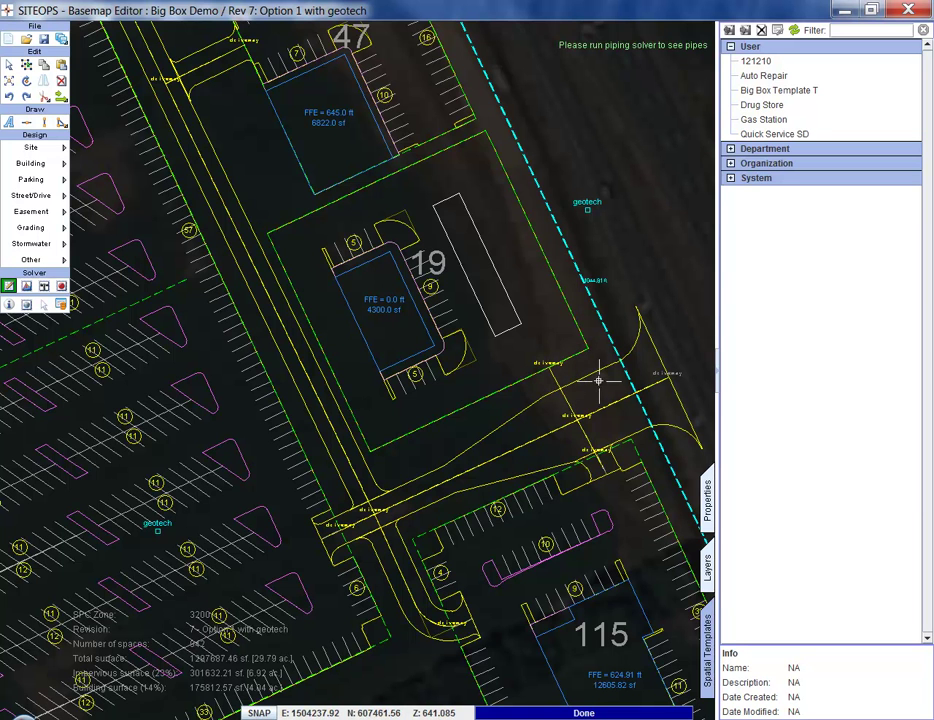
{"action": "left_click_drag", "start_coordinate": [429, 411], "coordinate": [430, 415]}
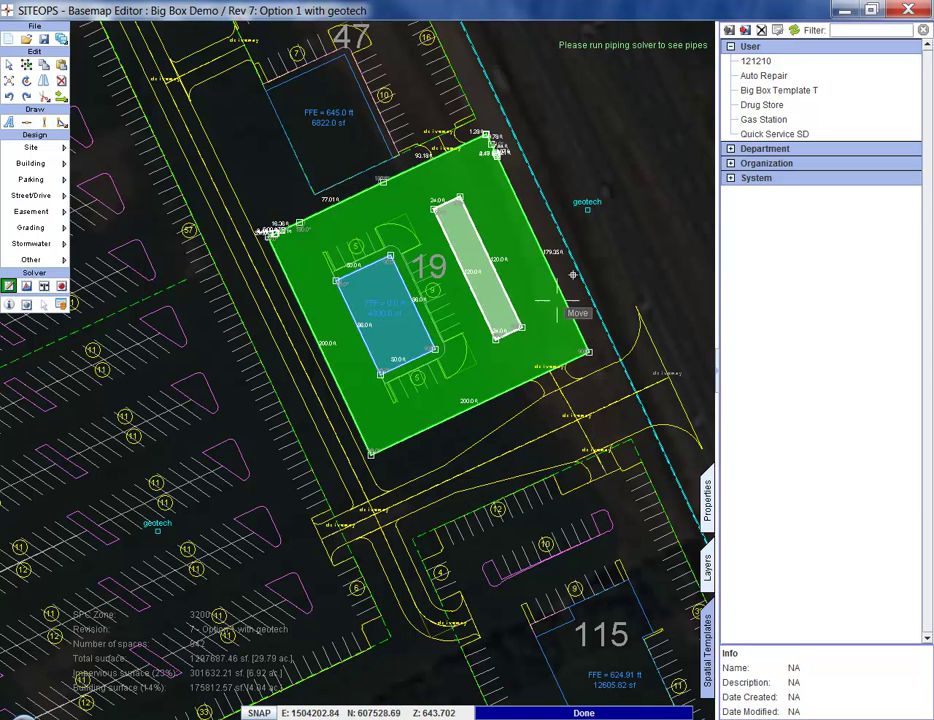
Step: Draw an outparcel area of about 2.55 ac south of the main parking, between the 115-space lot and the southern property line
{"action": "scroll", "coordinate": [609, 213], "scroll_direction": "down", "scroll_amount": 3}
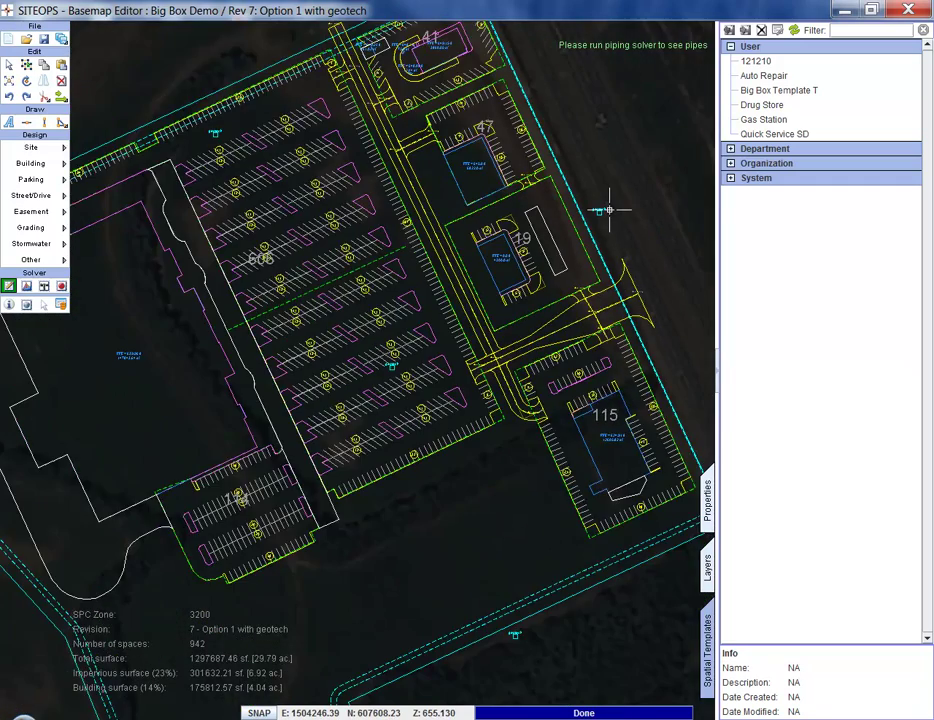
{"action": "scroll", "coordinate": [609, 210], "scroll_direction": "down", "scroll_amount": 1}
{"action": "middle_click_drag", "start_coordinate": [434, 473], "coordinate": [397, 403]}
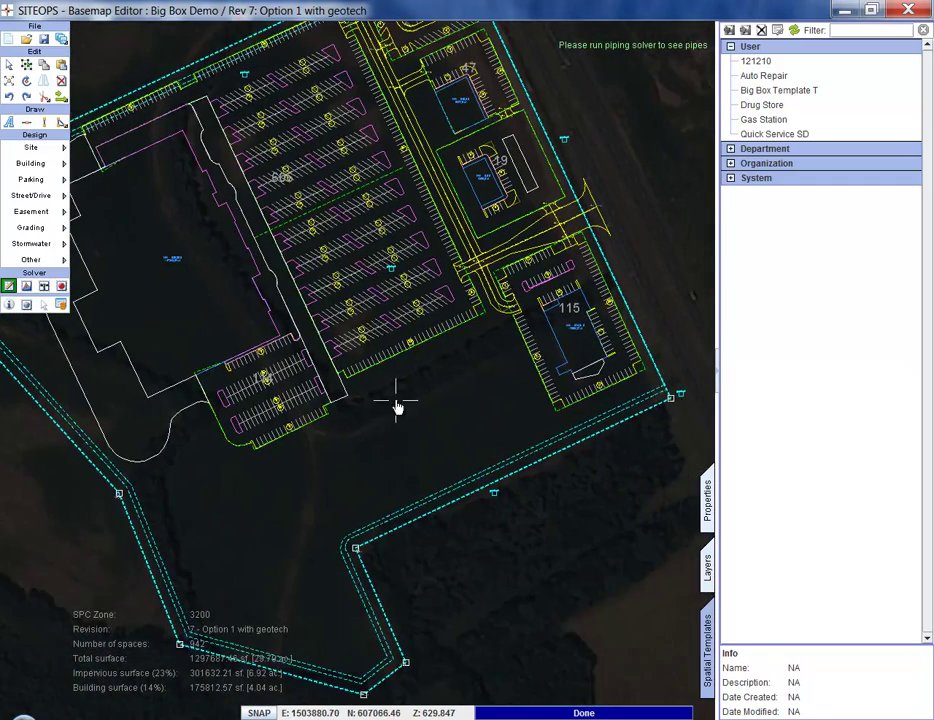
{"action": "scroll", "coordinate": [476, 376], "scroll_direction": "up", "scroll_amount": 1}
{"action": "scroll", "coordinate": [476, 383], "scroll_direction": "up", "scroll_amount": 3}
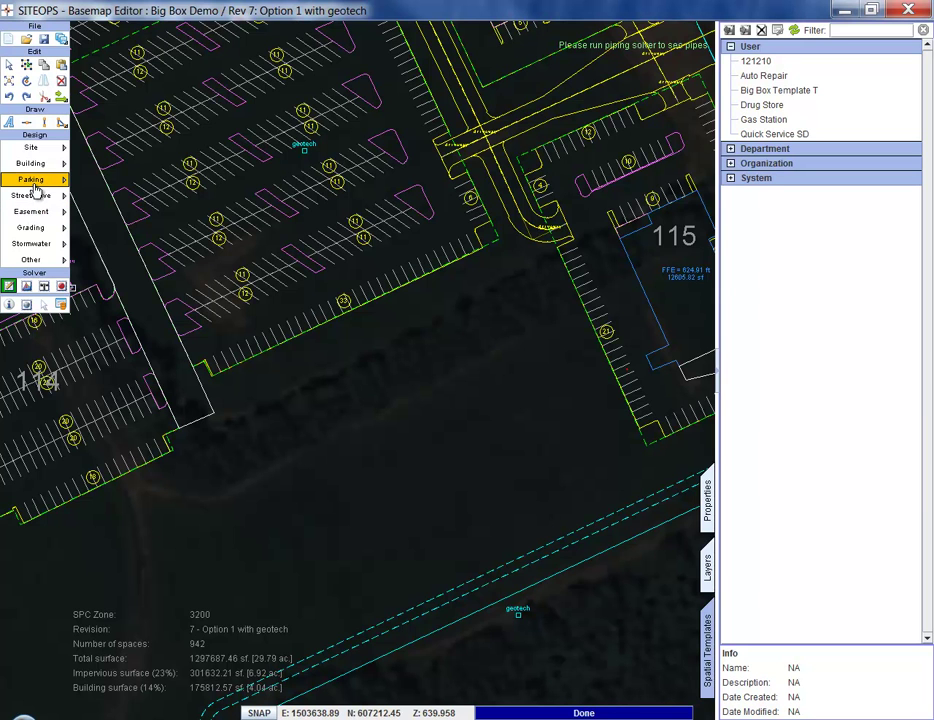
{"action": "left_click", "coordinate": [31, 259]}
{"action": "left_click", "coordinate": [150, 274]}
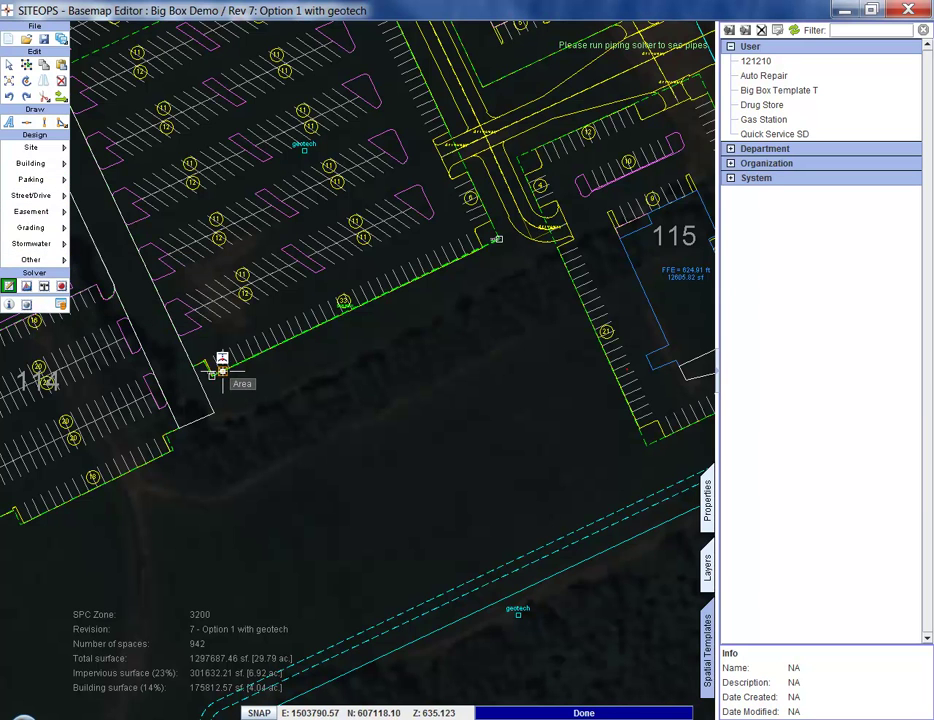
{"action": "left_click", "coordinate": [222, 370]}
{"action": "left_click", "coordinate": [494, 243]}
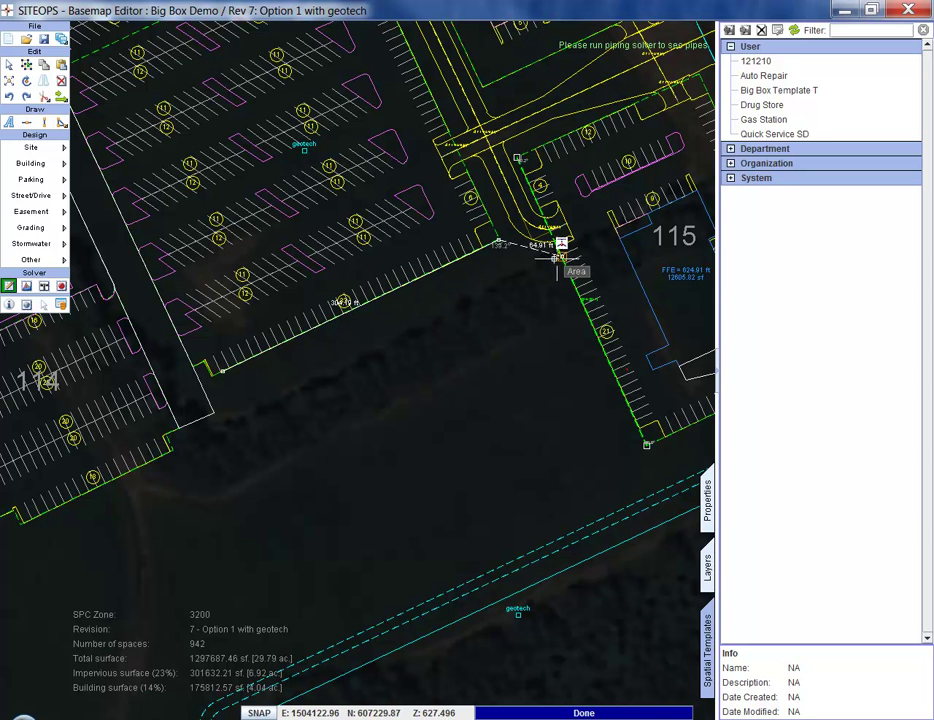
{"action": "left_click", "coordinate": [548, 257]}
{"action": "left_click", "coordinate": [668, 518]}
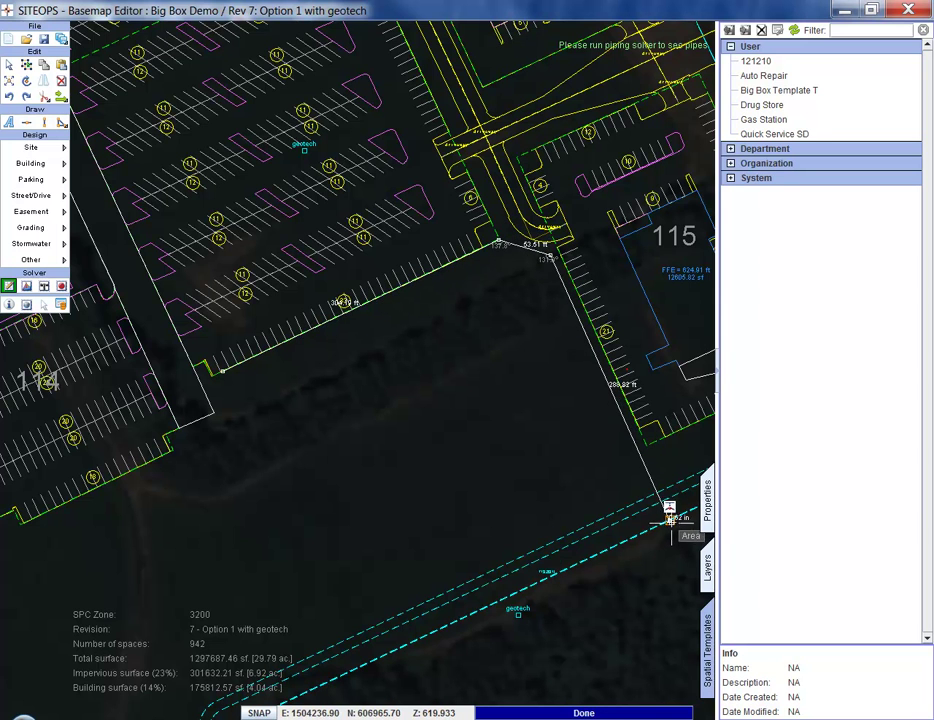
{"action": "left_click", "coordinate": [357, 665]}
{"action": "key", "text": "Return"}
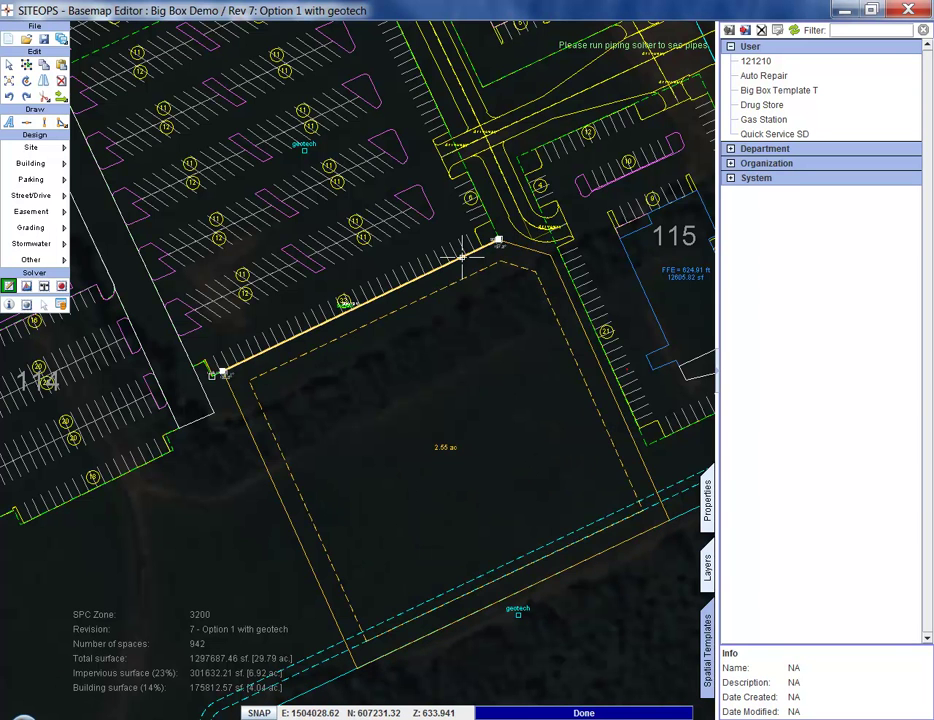
Step: Set a 1 ft grading setback on the outparcel's three sides facing the main parking, the drive and the 115-space lot
{"action": "left_click", "coordinate": [549, 257]}
{"action": "left_click", "coordinate": [667, 519]}
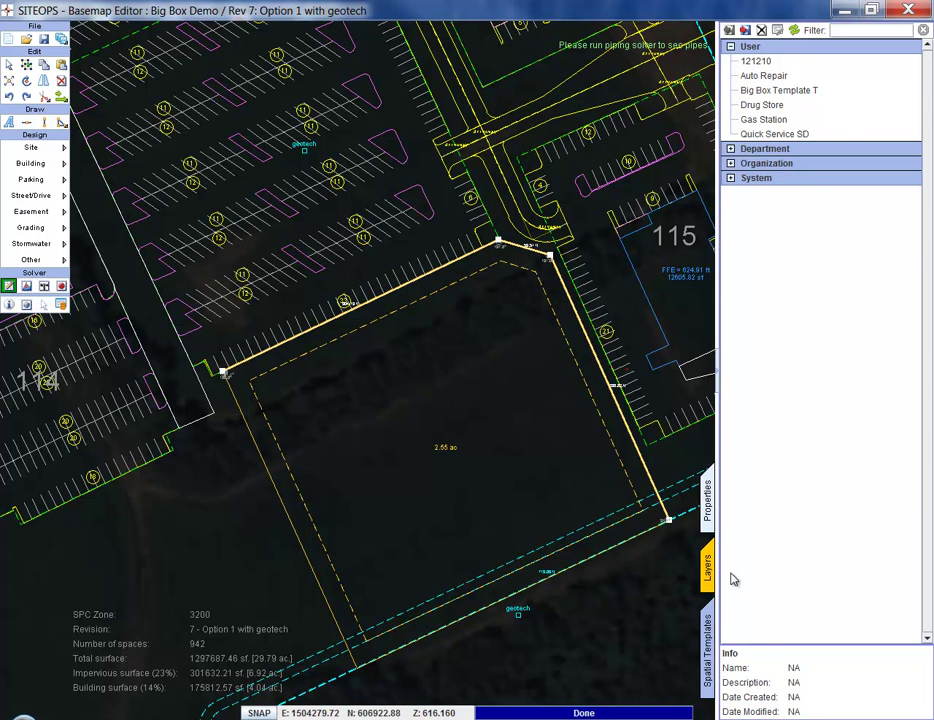
{"action": "left_click", "coordinate": [707, 500]}
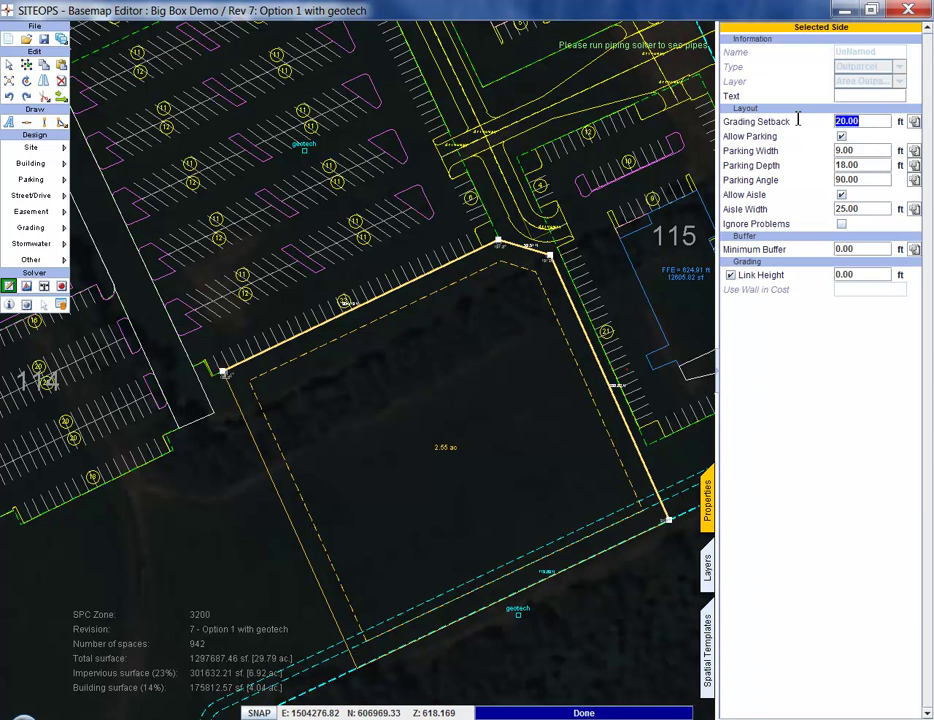
{"action": "type", "text": "1"}
{"action": "key", "text": "Return"}
Step: Draw a seven-cornered stormwater pond area of about 155,000 sf south of the 114-space lot, following the inside of the southern setback lines
{"action": "scroll", "coordinate": [371, 375], "scroll_direction": "down", "scroll_amount": 5}
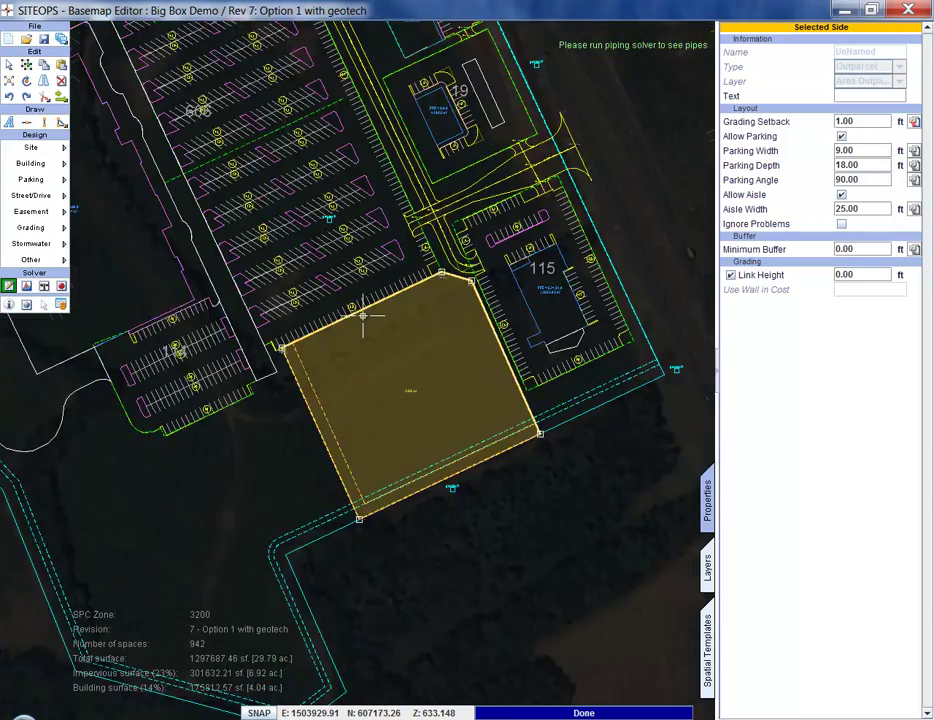
{"action": "scroll", "coordinate": [247, 379], "scroll_direction": "up", "scroll_amount": 3}
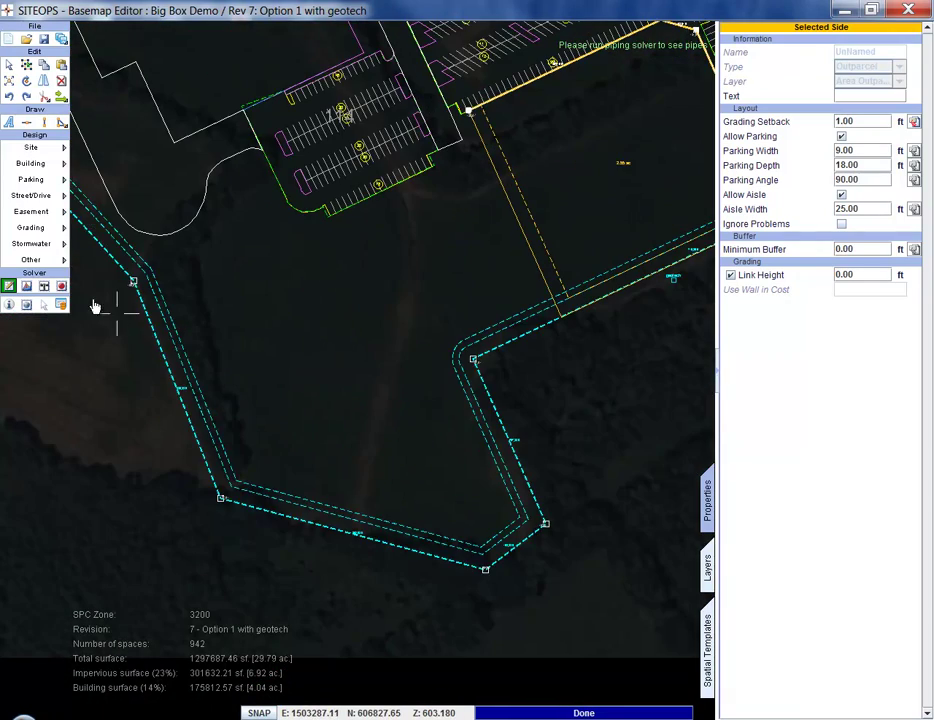
{"action": "key", "text": "Escape"}
{"action": "left_click", "coordinate": [52, 246]}
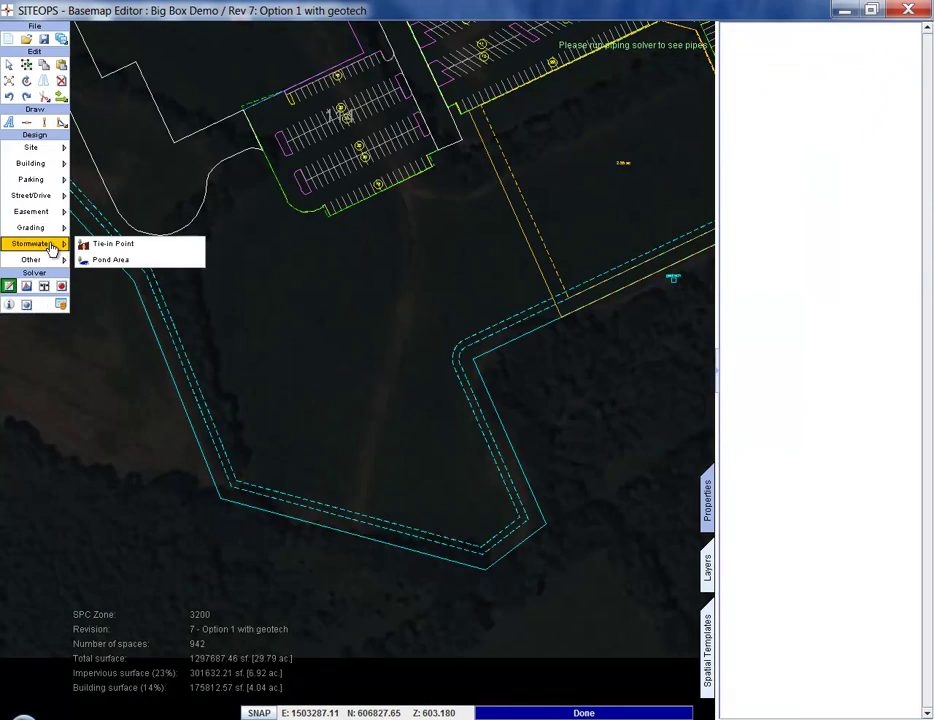
{"action": "left_click", "coordinate": [120, 260]}
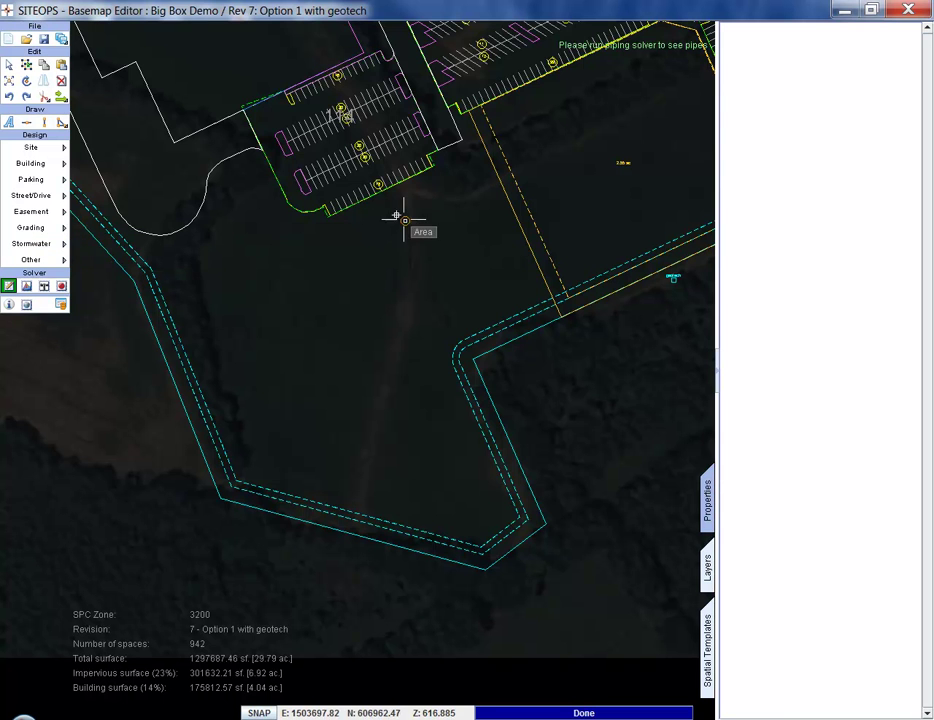
{"action": "left_click", "coordinate": [187, 295]}
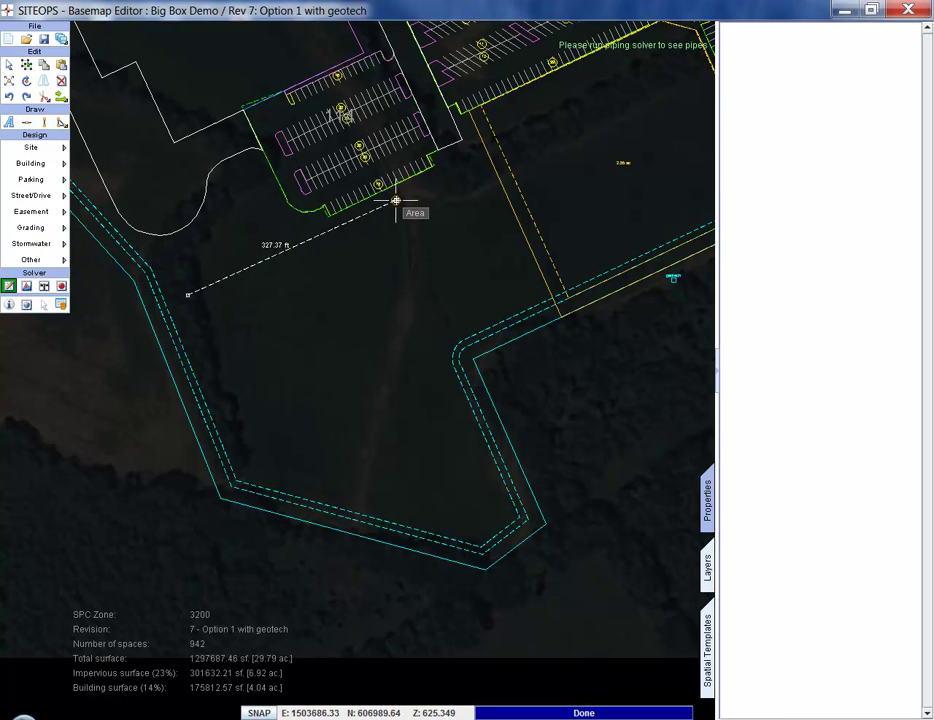
{"action": "left_click", "coordinate": [448, 176]}
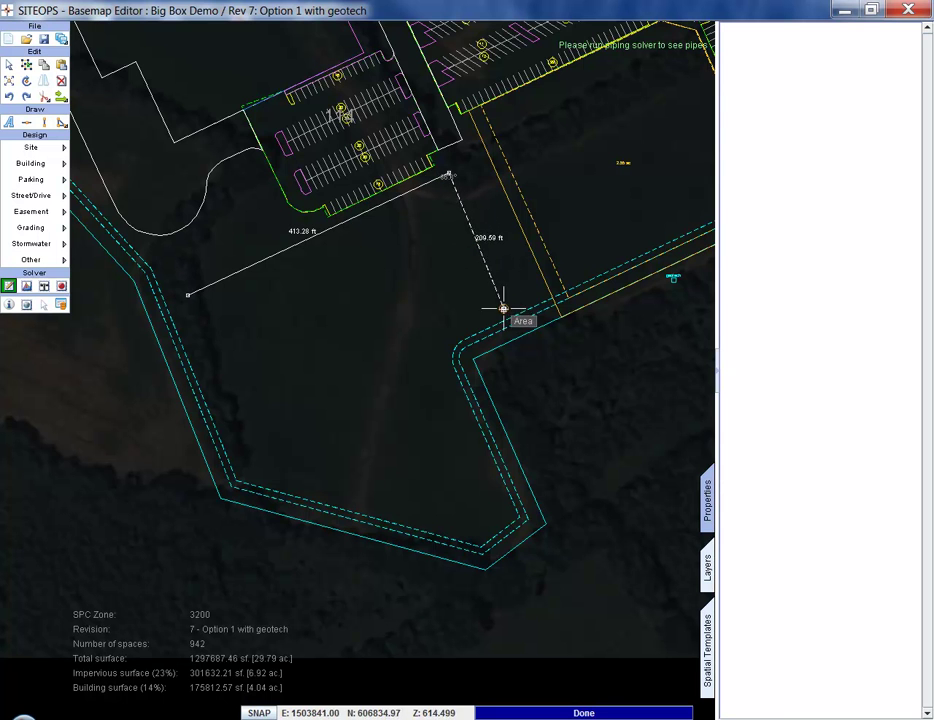
{"action": "left_click", "coordinate": [508, 306]}
{"action": "left_click", "coordinate": [444, 348]}
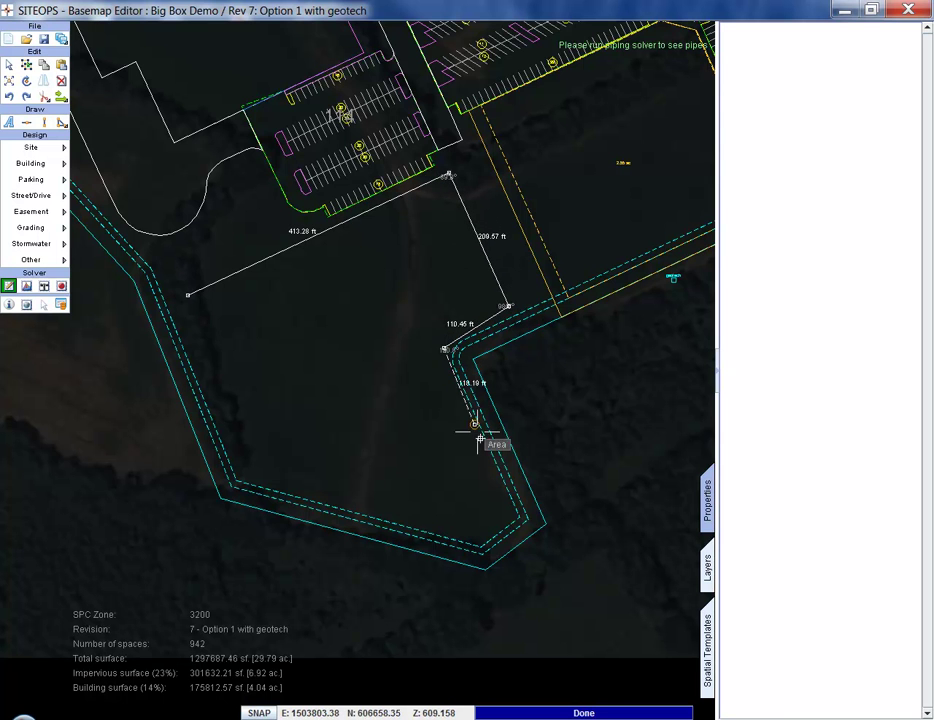
{"action": "left_click", "coordinate": [515, 509]}
{"action": "left_click", "coordinate": [471, 538]}
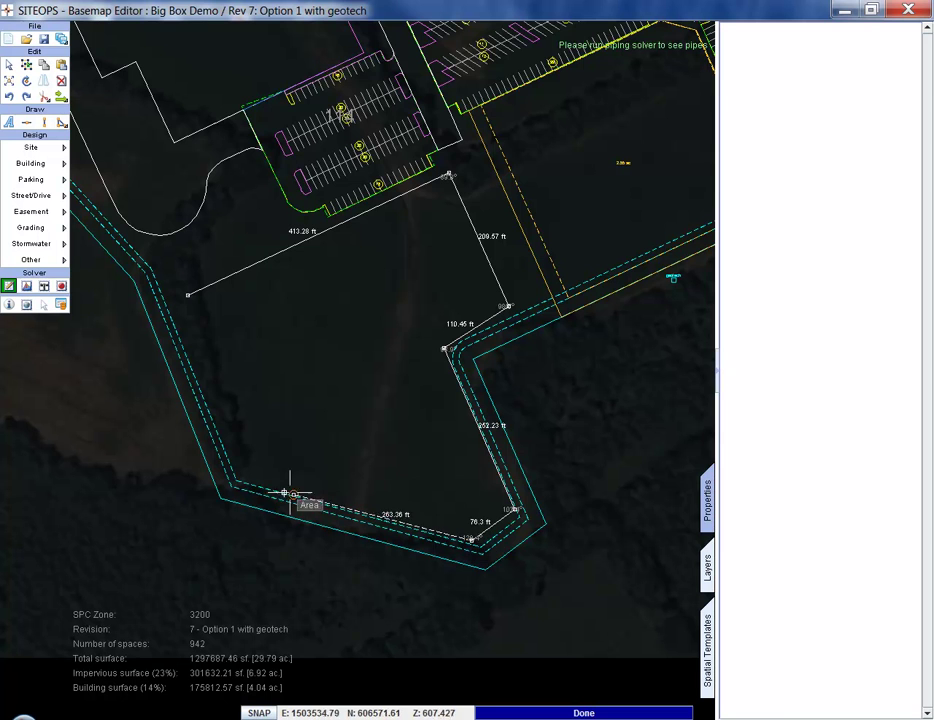
{"action": "left_click", "coordinate": [244, 475]}
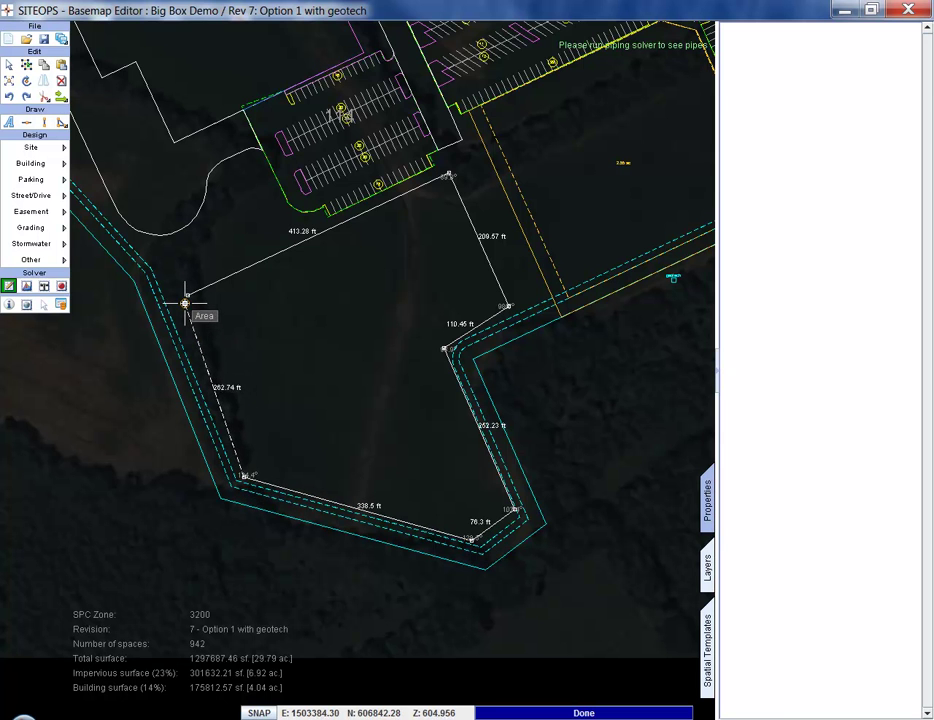
{"action": "left_click", "coordinate": [188, 297]}
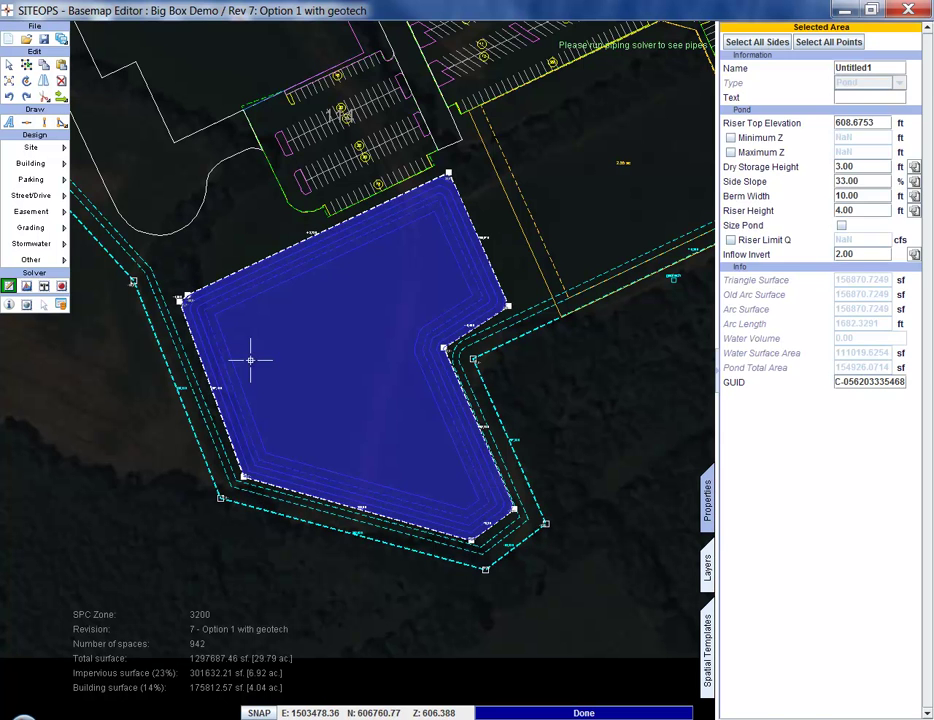
{"action": "left_click", "coordinate": [572, 367]}
Step: Place a vehicle path route point on the truck path's turn at the entrance driveway and check the truck's position along the route
{"action": "scroll", "coordinate": [540, 401], "scroll_direction": "down", "scroll_amount": 3}
{"action": "middle_click_drag", "start_coordinate": [613, 365], "coordinate": [520, 483]}
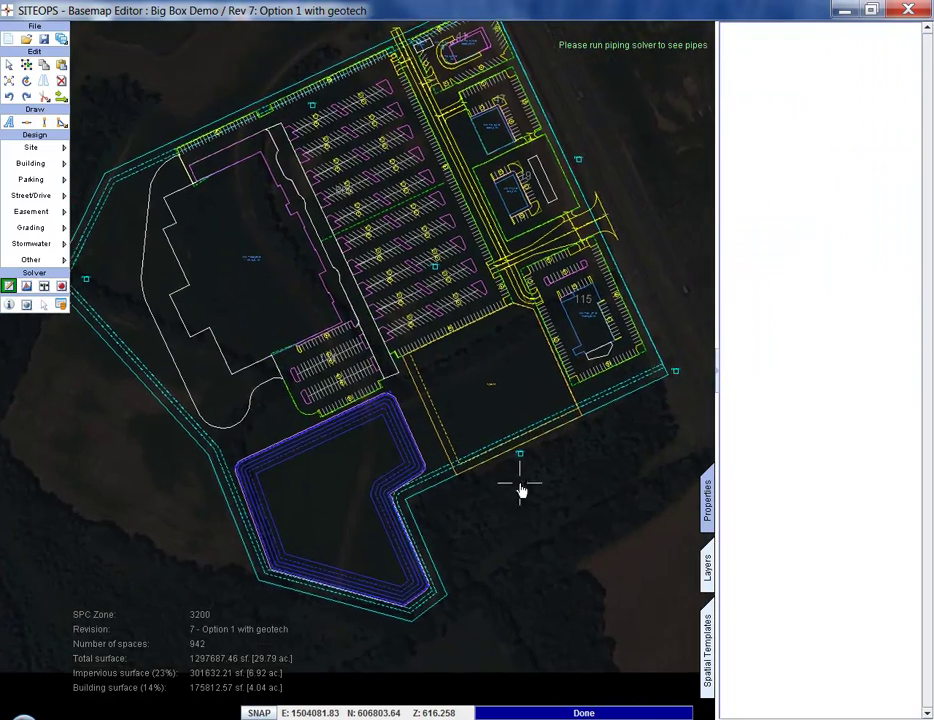
{"action": "scroll", "coordinate": [521, 489], "scroll_direction": "up", "scroll_amount": 1}
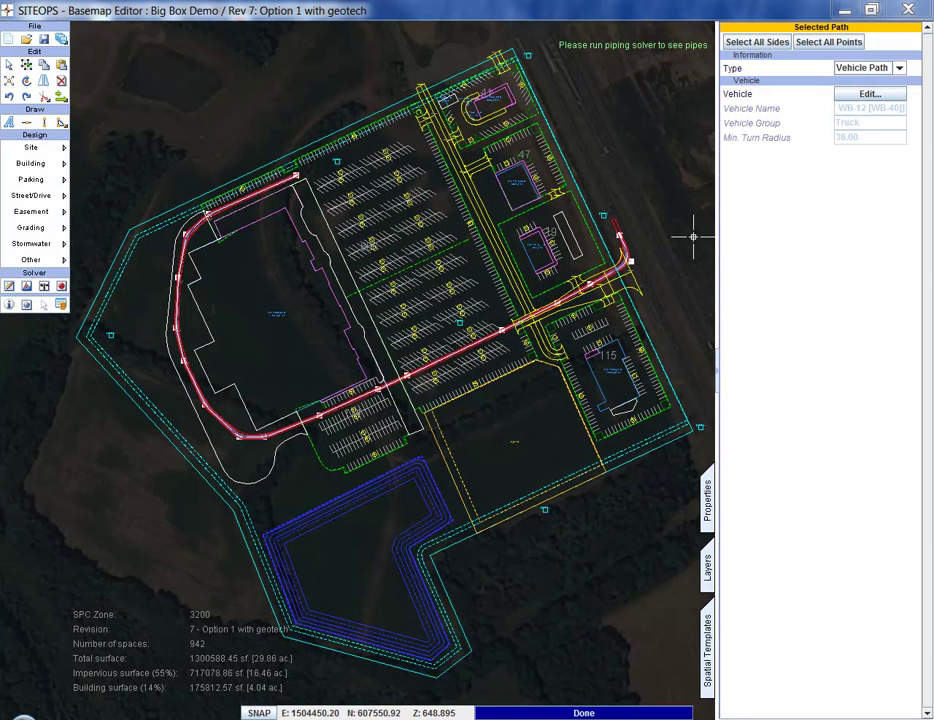
{"action": "left_click", "coordinate": [656, 237]}
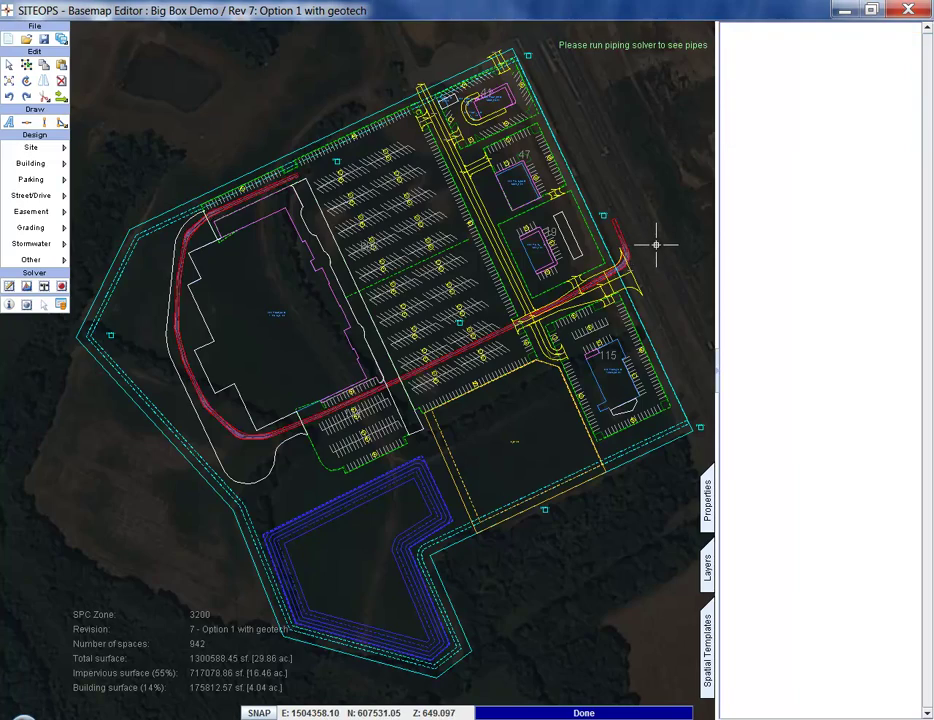
{"action": "scroll", "coordinate": [657, 242], "scroll_direction": "up", "scroll_amount": 5}
{"action": "scroll", "coordinate": [625, 252], "scroll_direction": "up", "scroll_amount": 2}
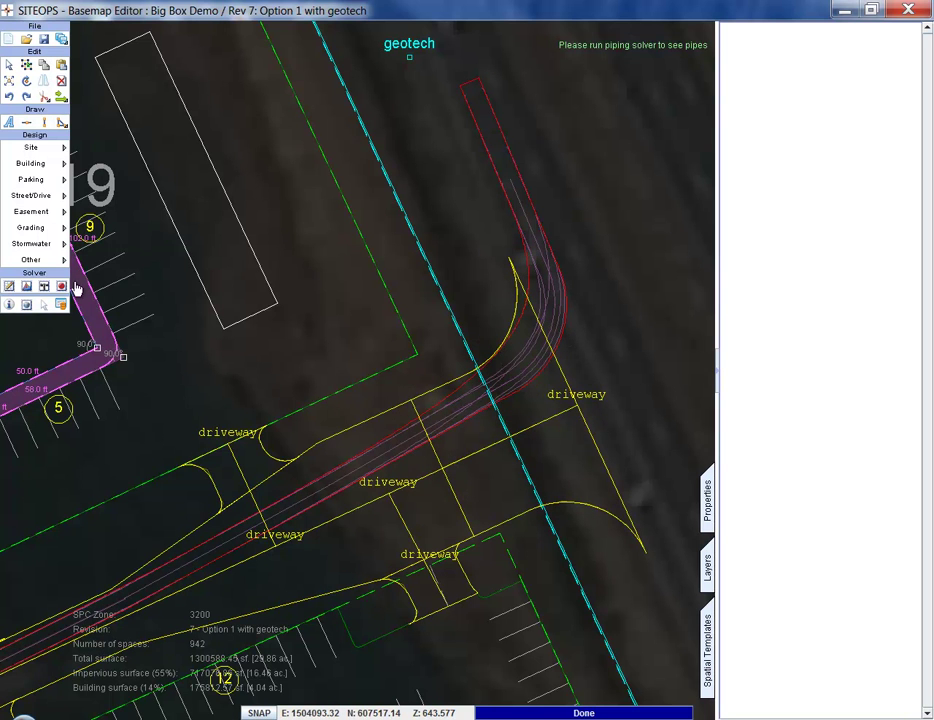
{"action": "left_click", "coordinate": [31, 195]}
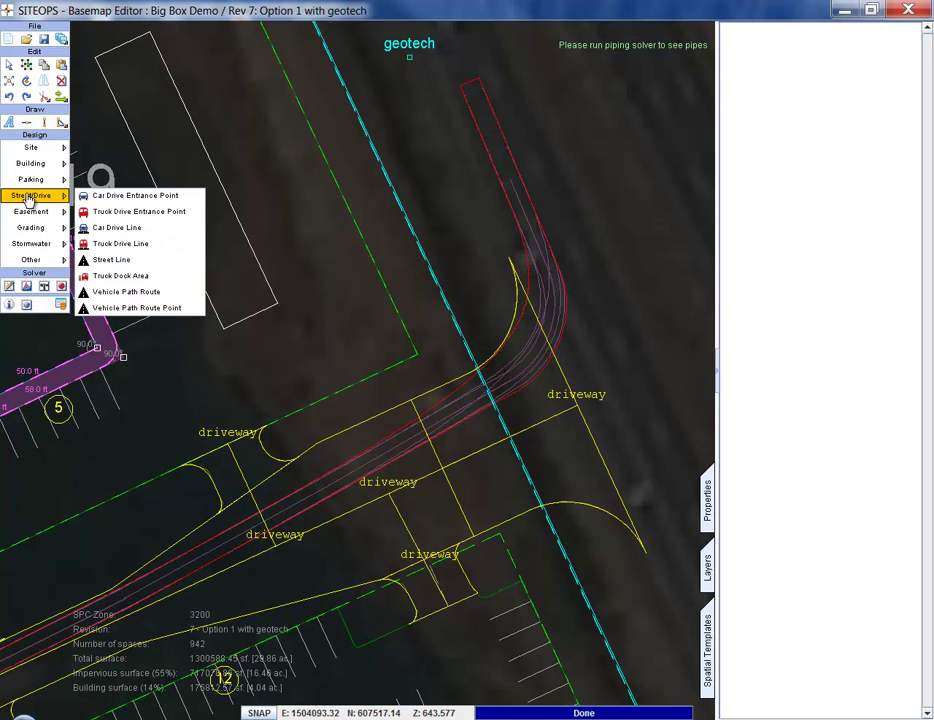
{"action": "left_click", "coordinate": [118, 307]}
{"action": "left_click", "coordinate": [534, 347]}
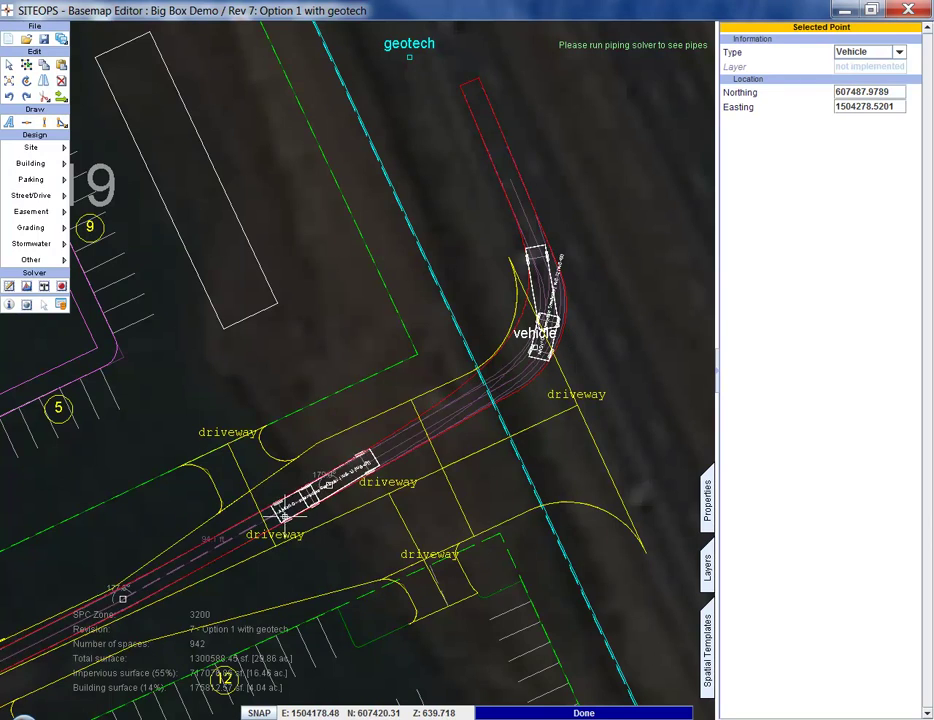
{"action": "scroll", "coordinate": [246, 546], "scroll_direction": "down", "scroll_amount": 4}
{"action": "middle_click_drag", "start_coordinate": [247, 546], "coordinate": [723, 253]}
{"action": "middle_click_drag", "start_coordinate": [421, 454], "coordinate": [828, 315]}
{"action": "scroll", "coordinate": [362, 447], "scroll_direction": "up", "scroll_amount": 1}
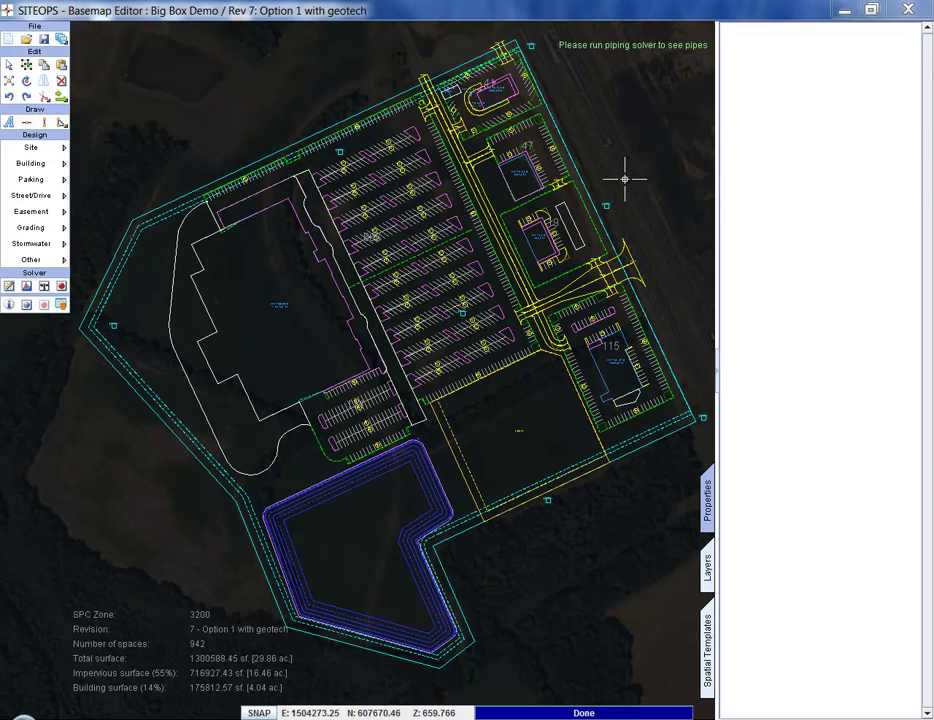
Step: Run the grading solver and inspect the graded site from different angles in a maximized 3D viewer
{"action": "left_click", "coordinate": [27, 287]}
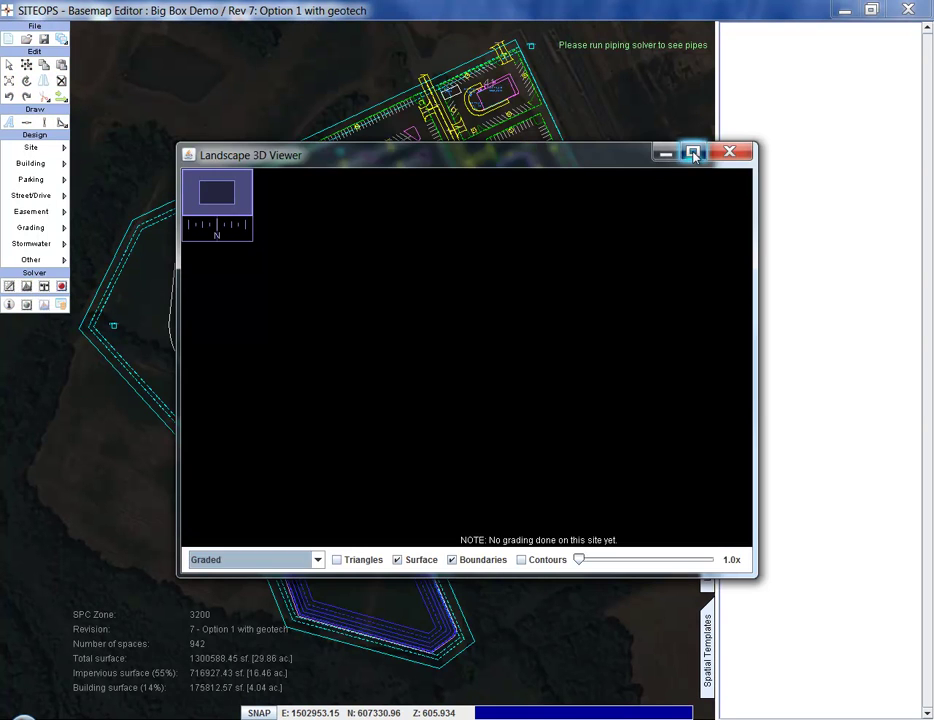
{"action": "left_click", "coordinate": [694, 152]}
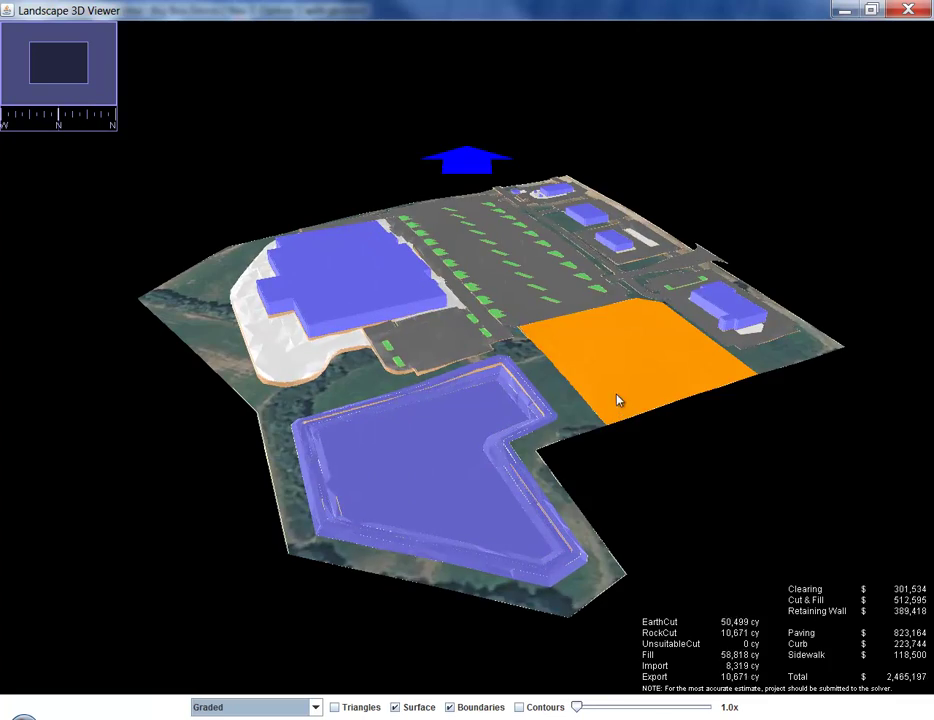
{"action": "left_click_drag", "start_coordinate": [614, 418], "coordinate": [390, 409]}
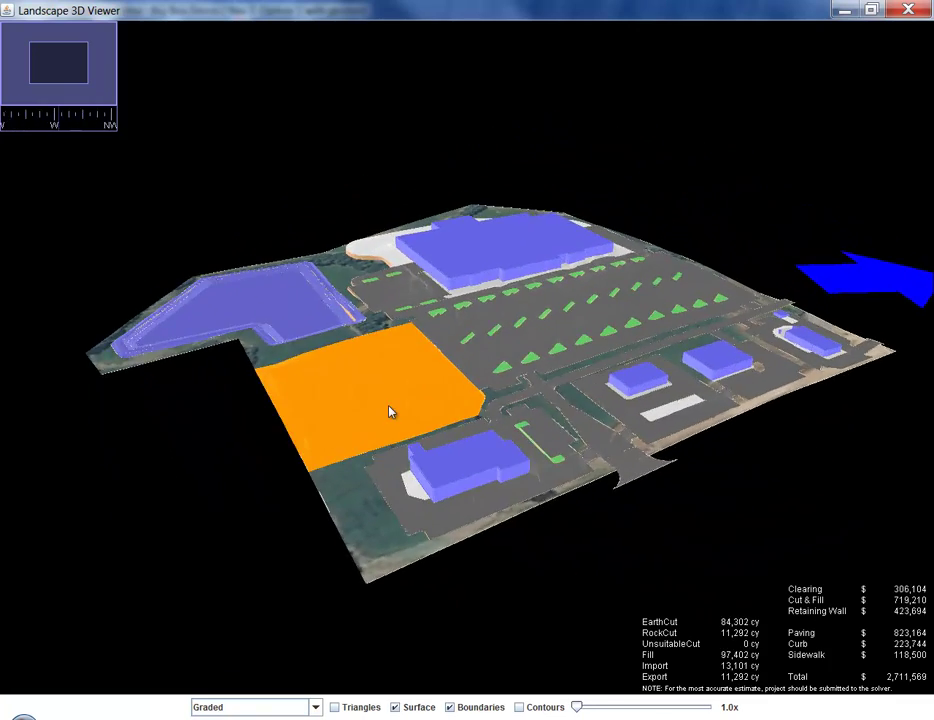
Step: Hide the boundaries to examine the cut and fill colours across the site from several angles, and show the boundaries again
{"action": "left_click", "coordinate": [481, 708]}
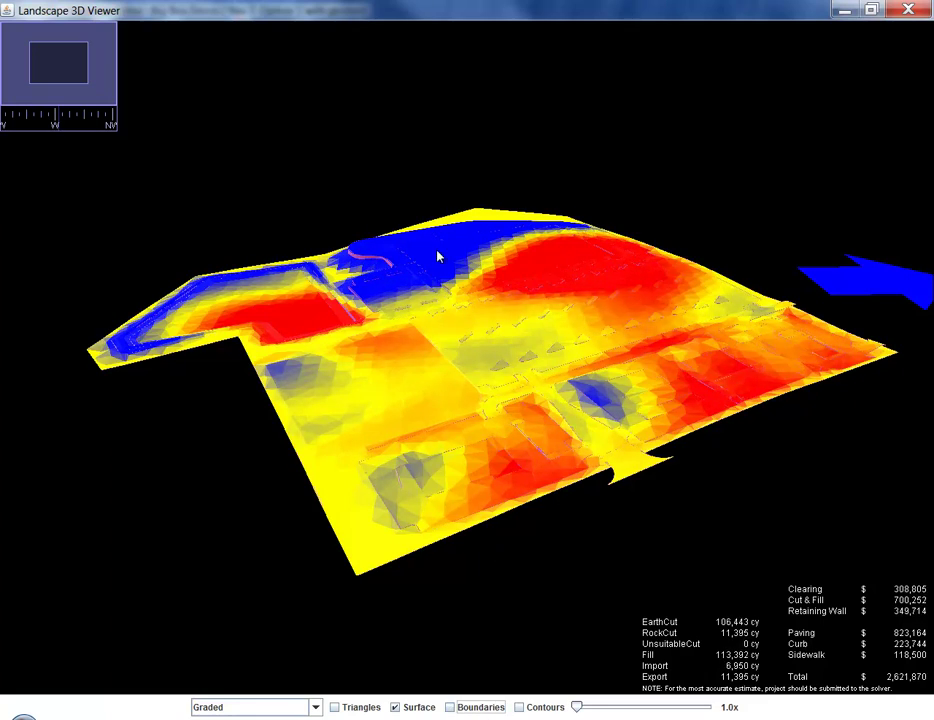
{"action": "left_click_drag", "start_coordinate": [434, 389], "coordinate": [808, 362]}
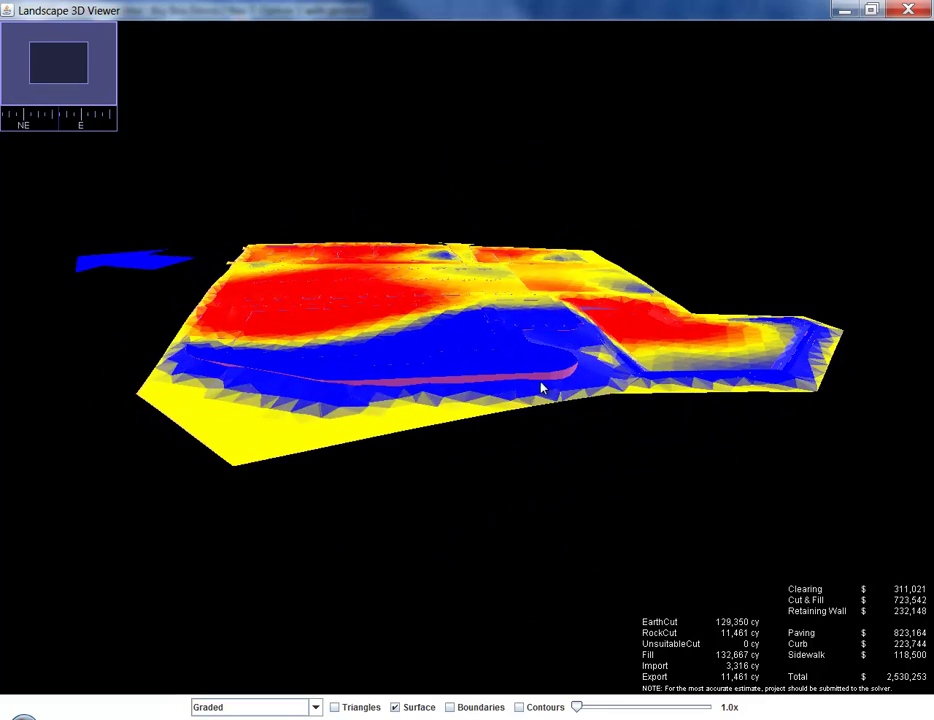
{"action": "left_click_drag", "start_coordinate": [542, 386], "coordinate": [290, 483]}
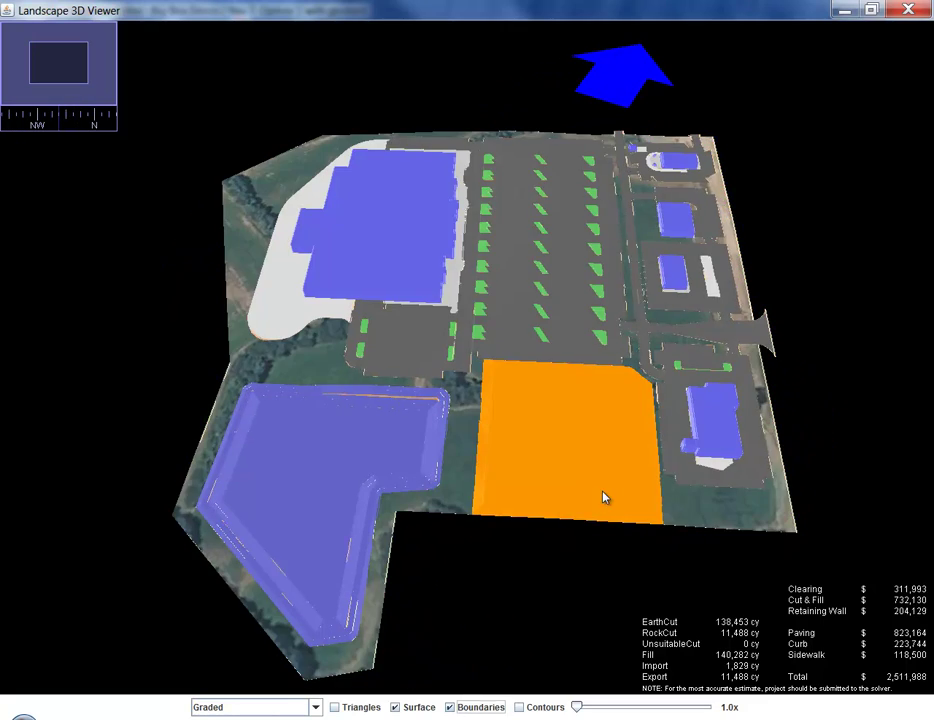
{"action": "left_click_drag", "start_coordinate": [603, 497], "coordinate": [515, 505]}
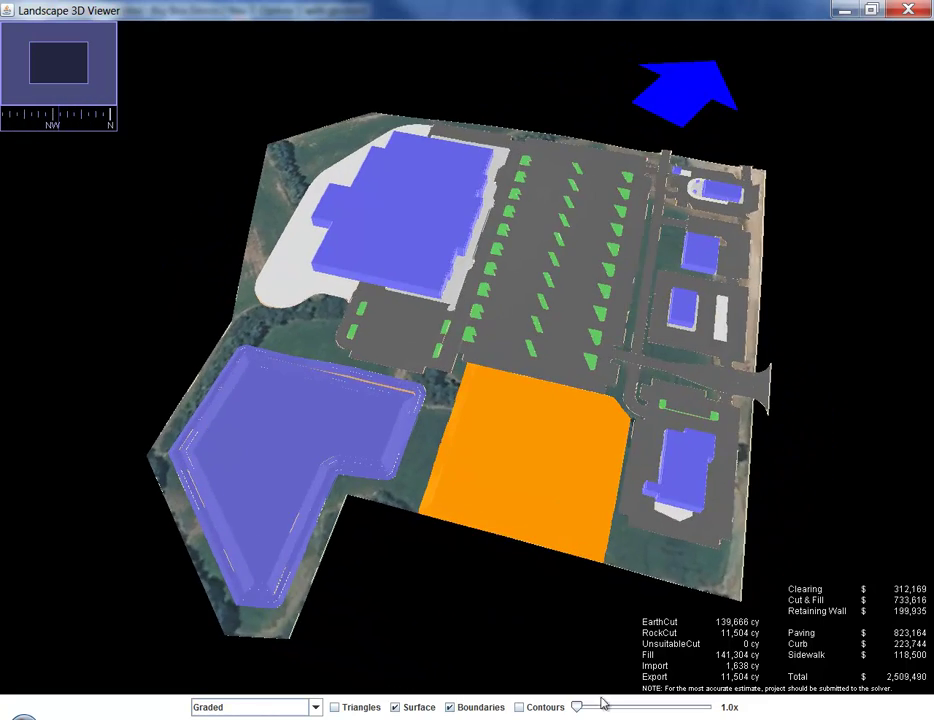
Step: Show the graded contours to examine the site's slopes, hide them again, and change the surface displayed in the 3D viewer
{"action": "left_click", "coordinate": [547, 708]}
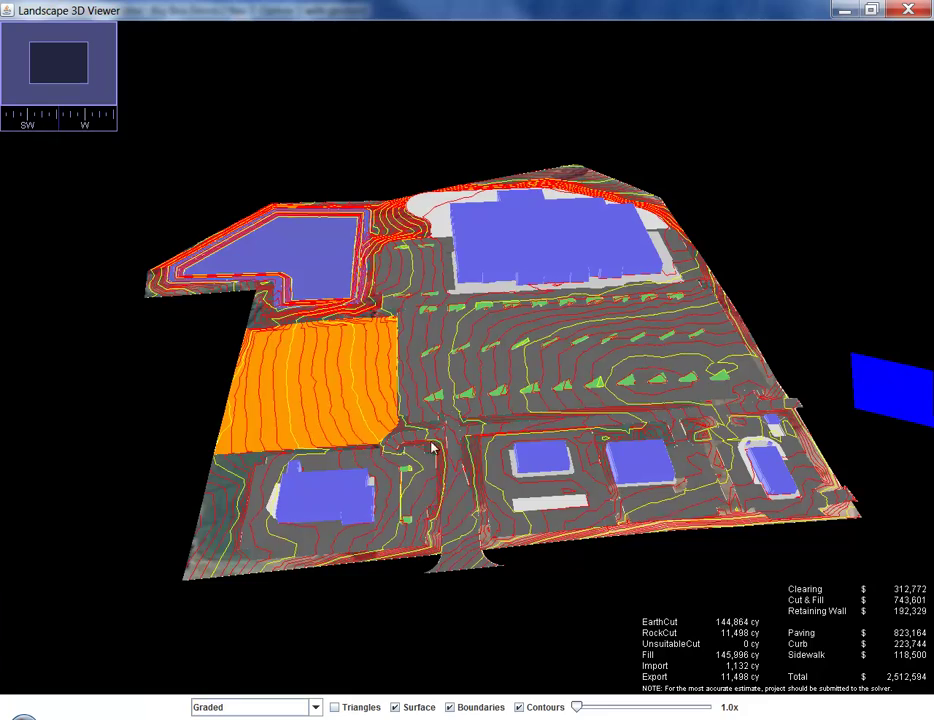
{"action": "left_click", "coordinate": [518, 707]}
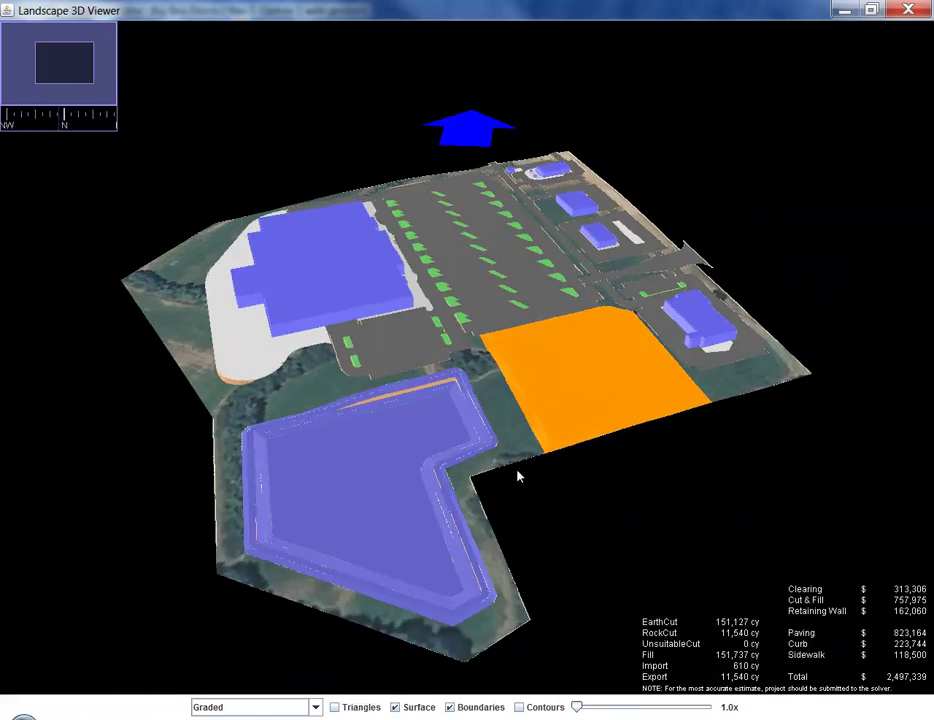
{"action": "left_click", "coordinate": [316, 707]}
{"action": "left_click", "coordinate": [281, 651]}
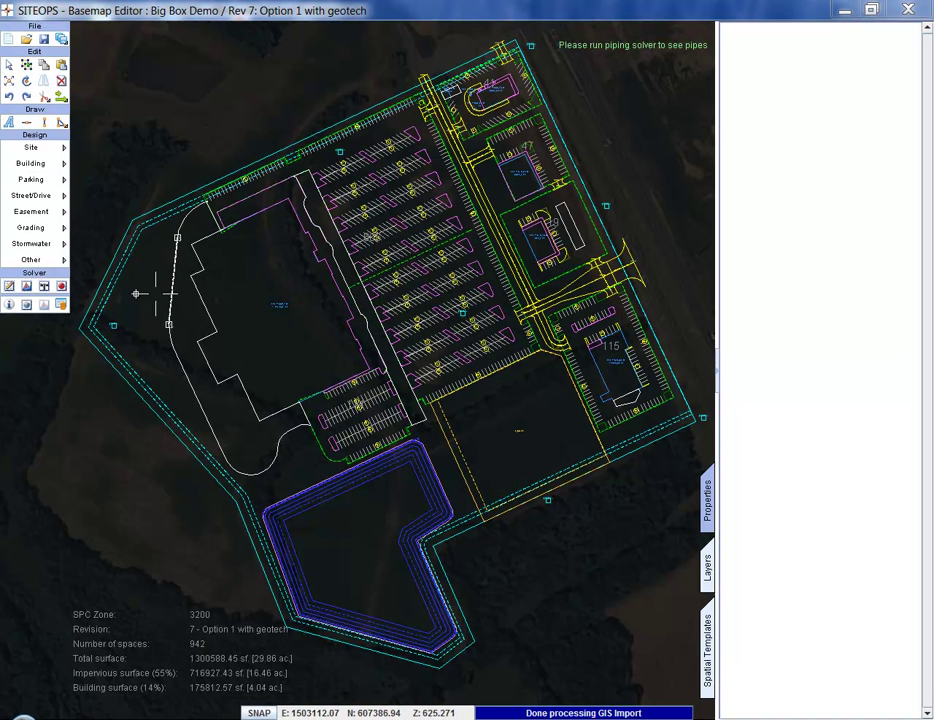
Step: Run the piping solver and open the graded site in a maximized 3D viewer
{"action": "left_click", "coordinate": [43, 287]}
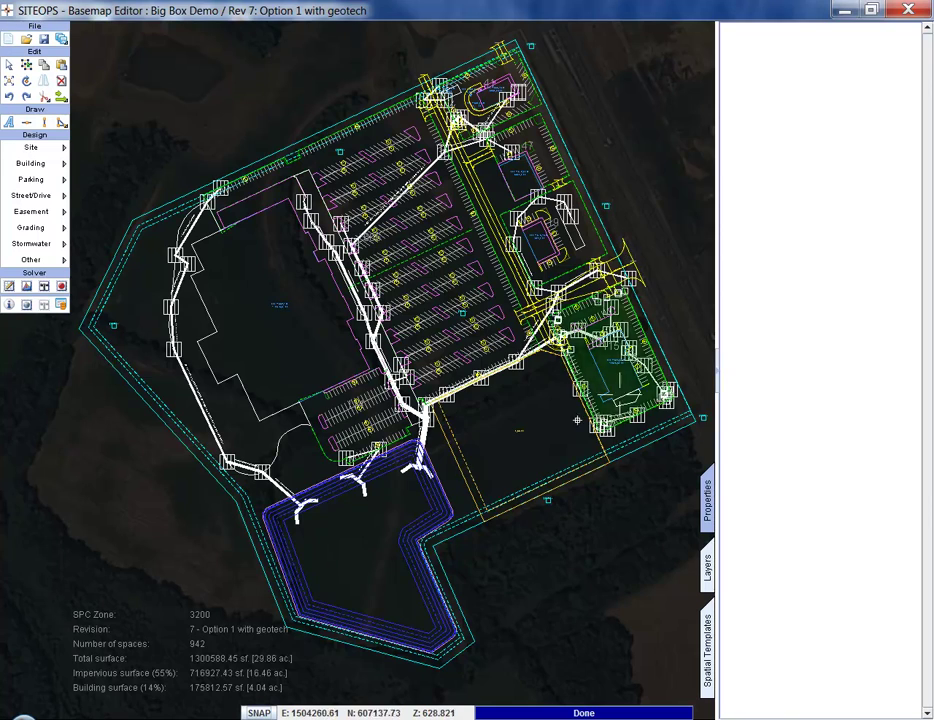
{"action": "left_click", "coordinate": [30, 306]}
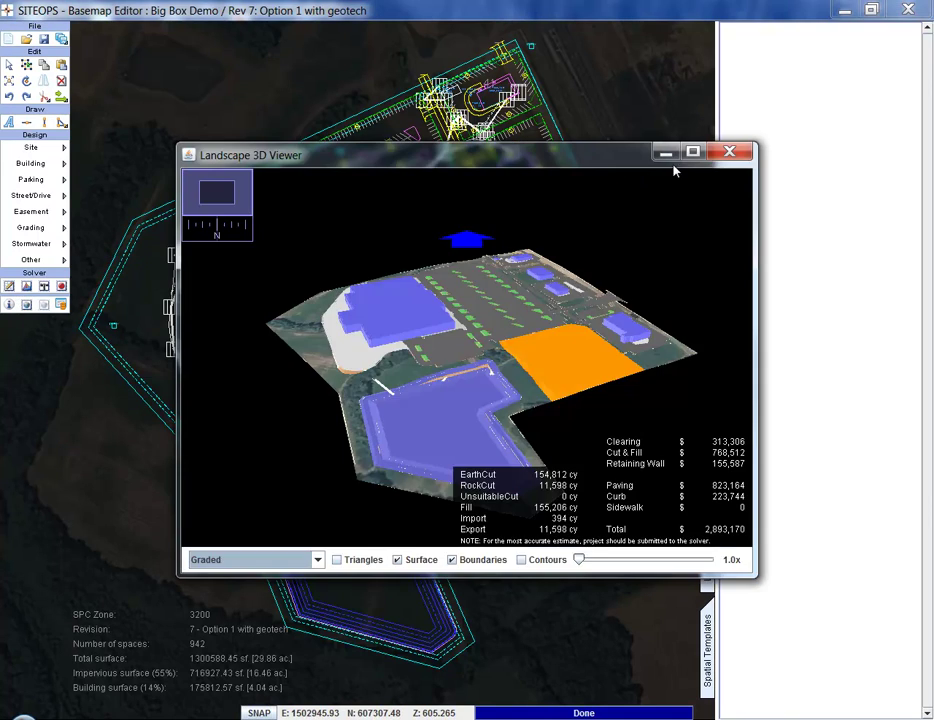
{"action": "left_click", "coordinate": [691, 151]}
Step: Examine the storm pipe network from below the surface and its outfalls into the pond from above, and close the 3D viewer
{"action": "left_click_drag", "start_coordinate": [496, 474], "coordinate": [333, 329]}
{"action": "scroll", "coordinate": [739, 152], "scroll_direction": "up", "scroll_amount": 3}
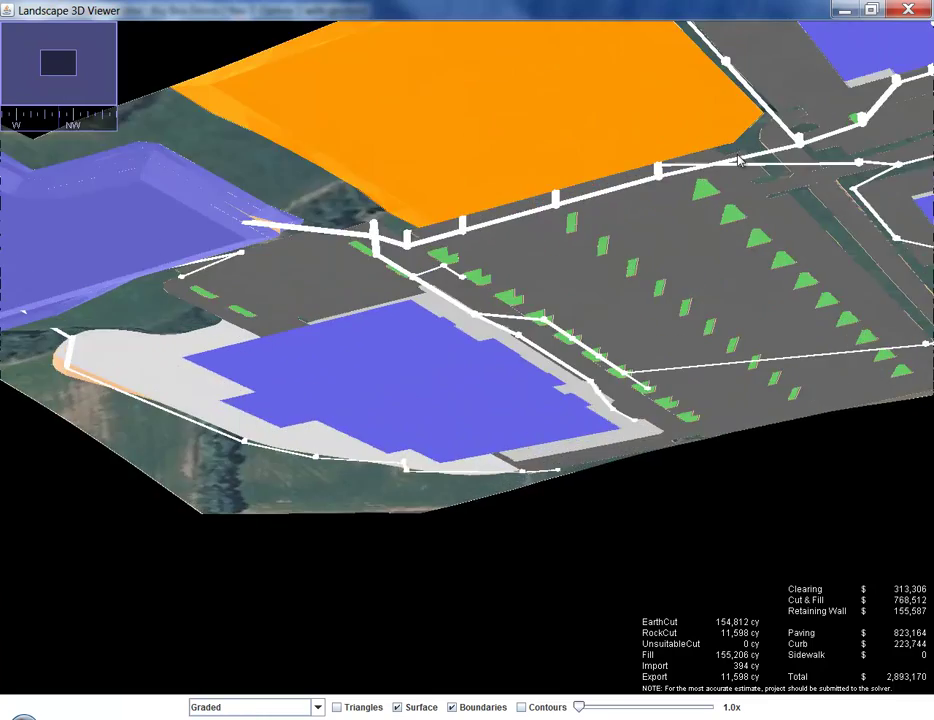
{"action": "left_click_drag", "start_coordinate": [698, 203], "coordinate": [680, 383]}
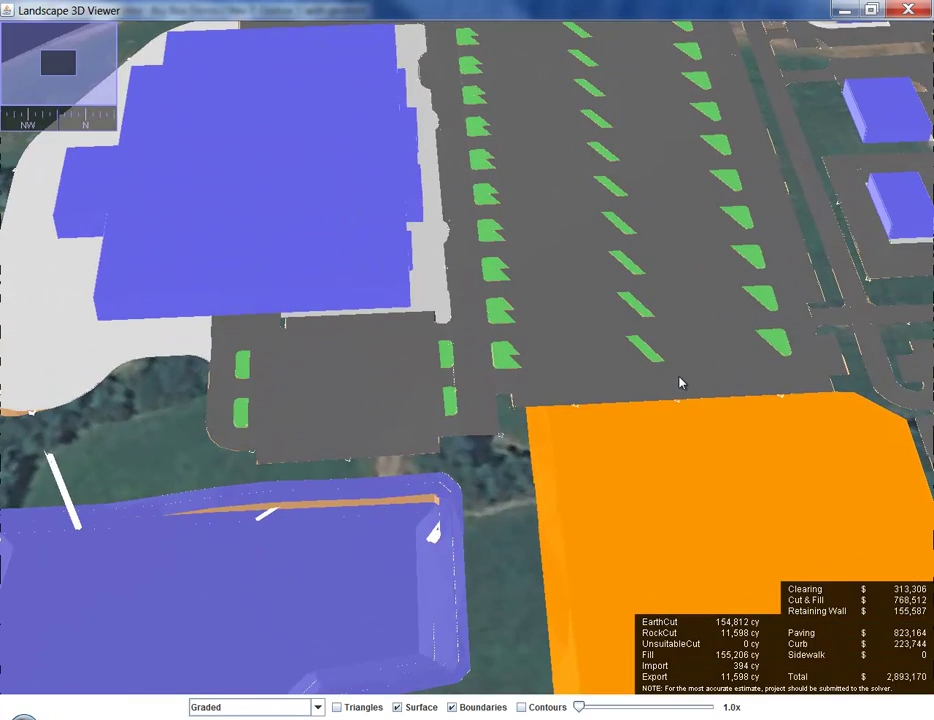
{"action": "scroll", "coordinate": [618, 352], "scroll_direction": "down", "scroll_amount": 5}
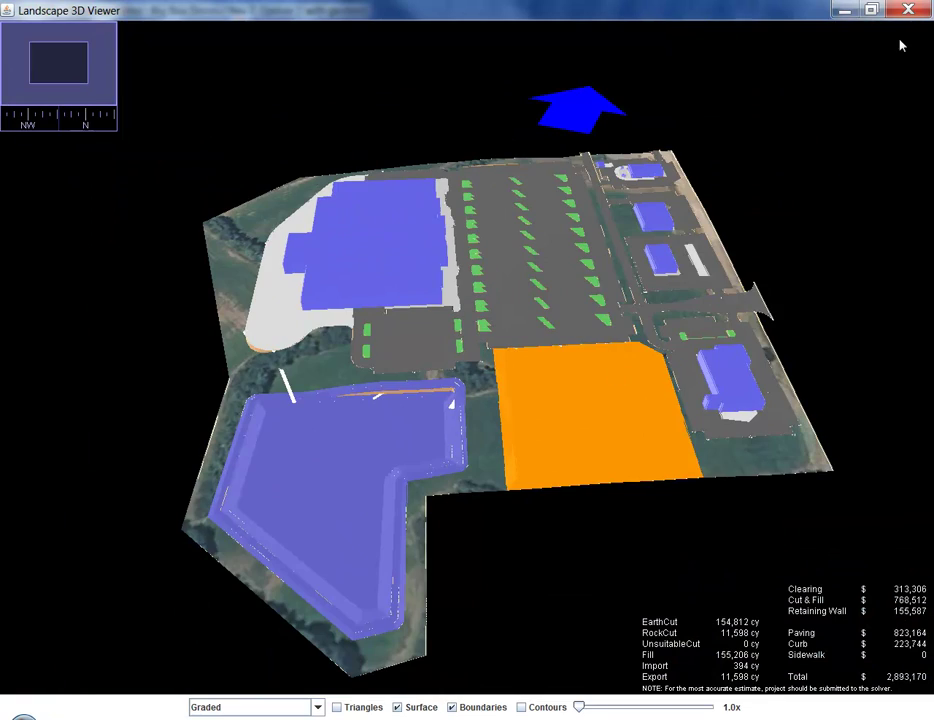
{"action": "left_click", "coordinate": [908, 10]}
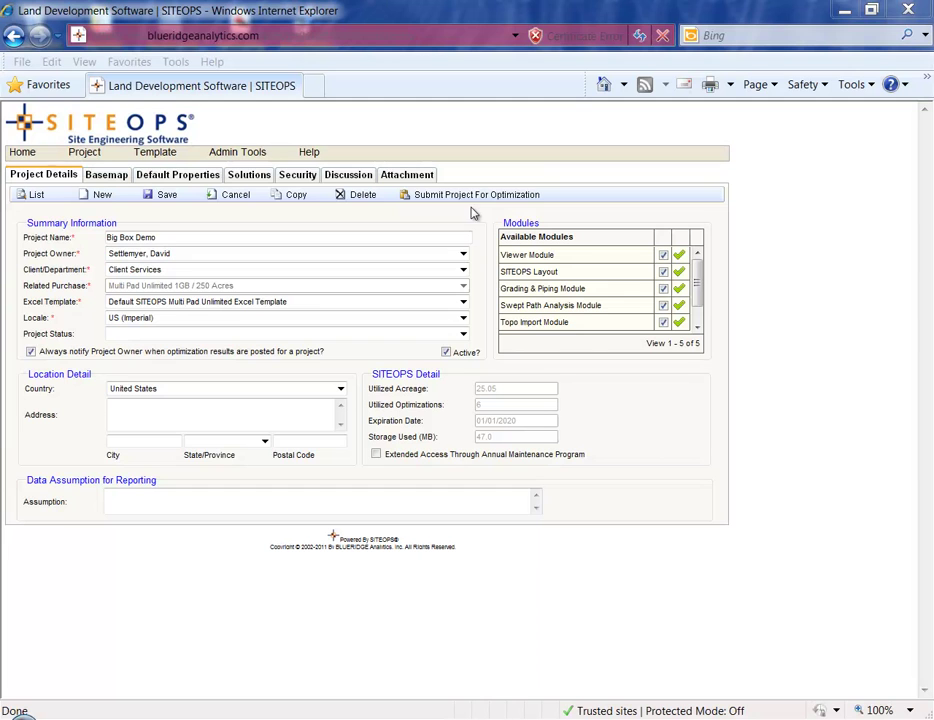
Step: Submit Revision #8 - option 1 of the project for optimization with the type Optimize Grade + Pipes
{"action": "left_click", "coordinate": [466, 196]}
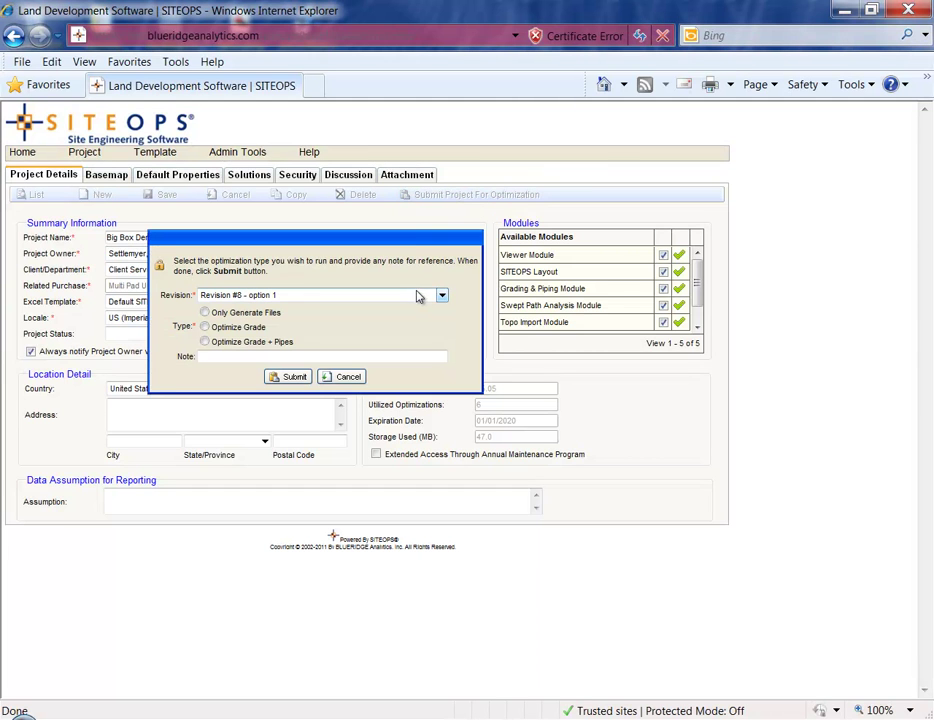
{"action": "left_click", "coordinate": [265, 298]}
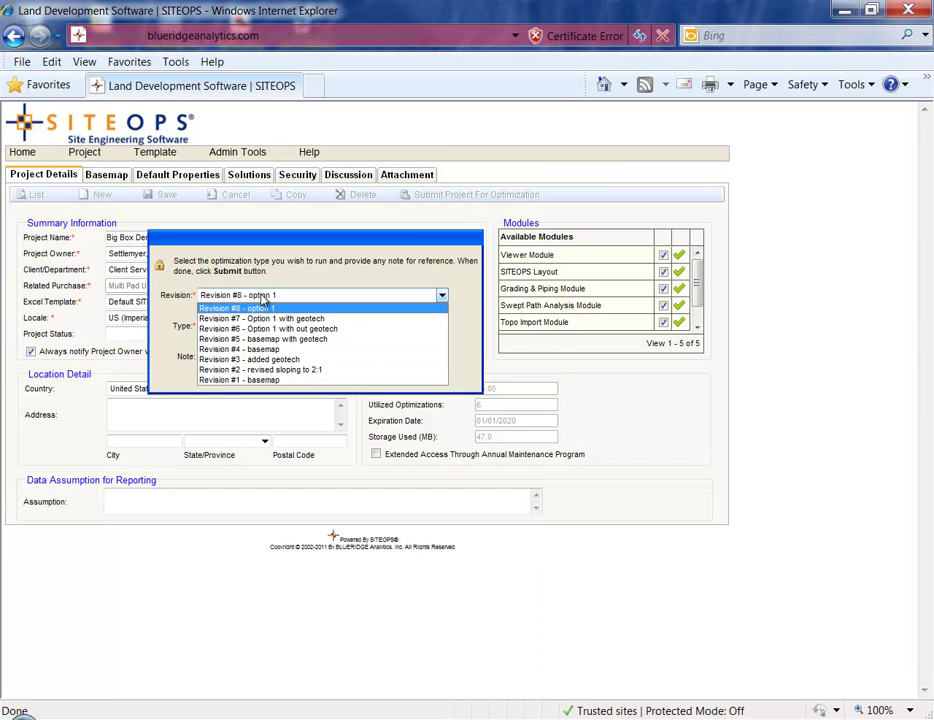
{"action": "left_click", "coordinate": [263, 298]}
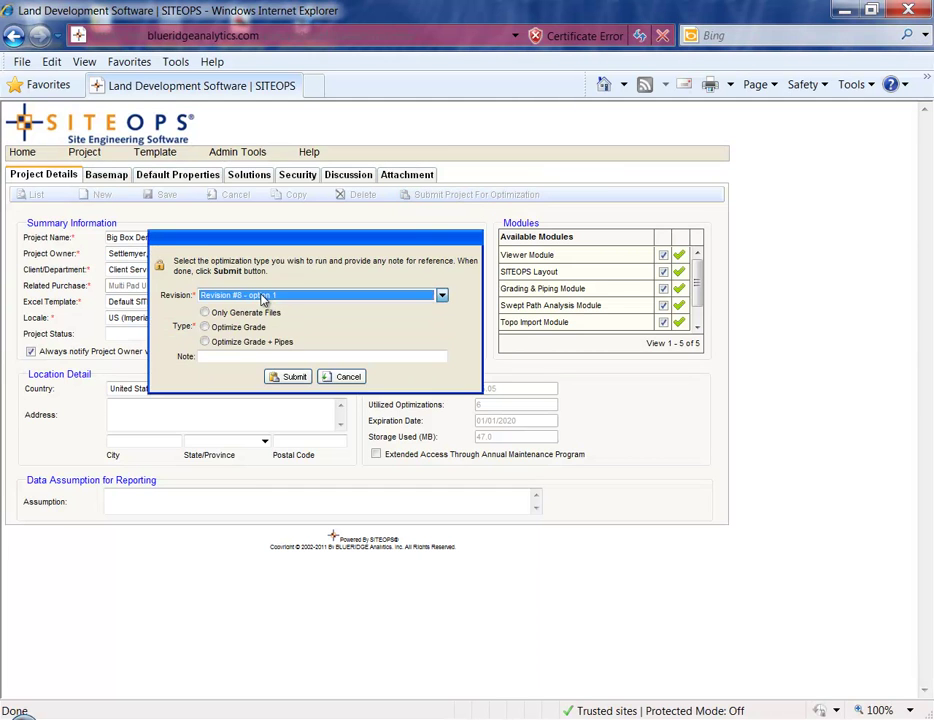
{"action": "left_click", "coordinate": [205, 341]}
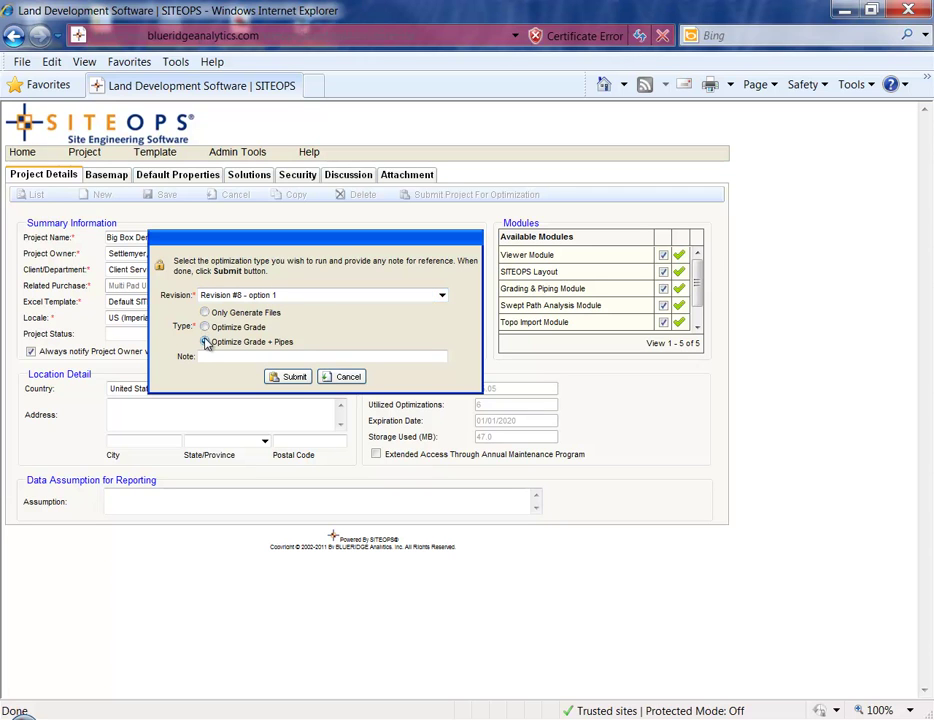
{"action": "left_click", "coordinate": [295, 377]}
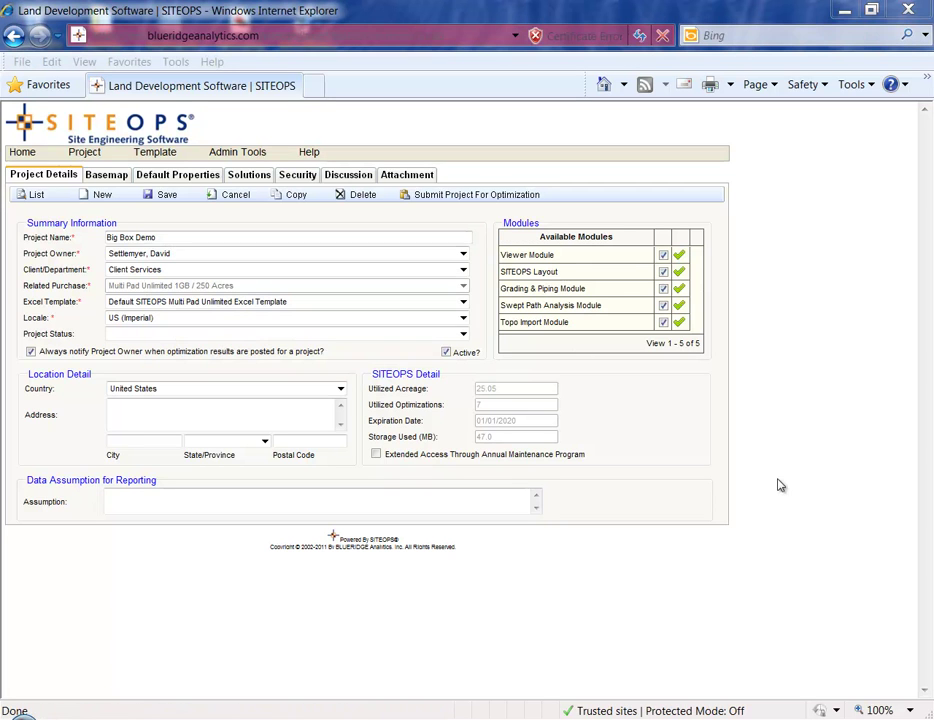
Step: Open the HTML cost report of the Revision #7 solution, read its preparation, improvement and storm drainage costs down to the site total, and close it
{"action": "left_click", "coordinate": [259, 176]}
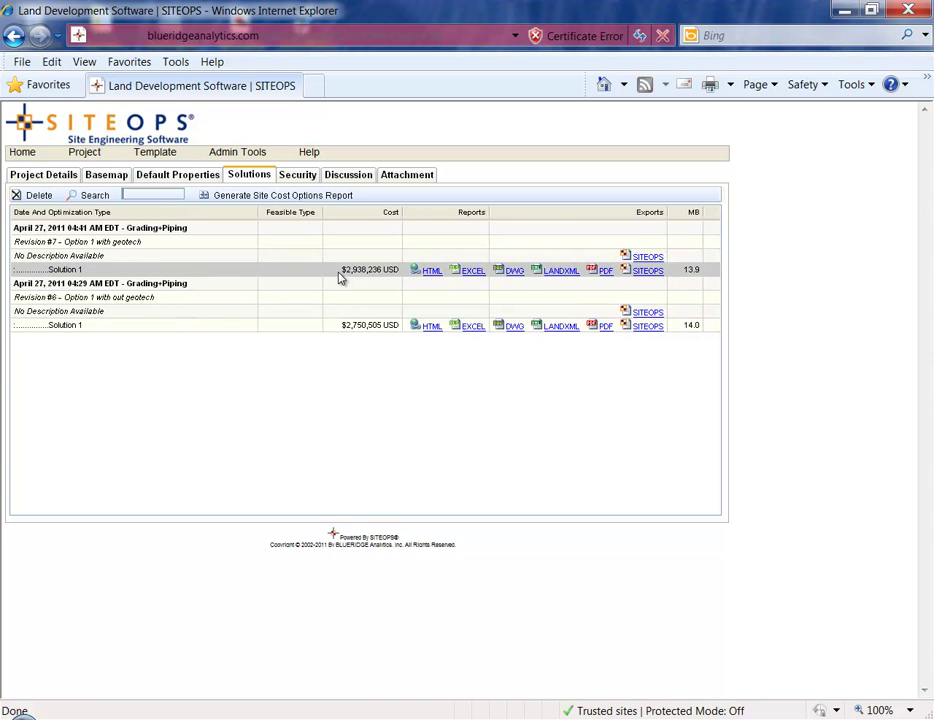
{"action": "left_click", "coordinate": [430, 272]}
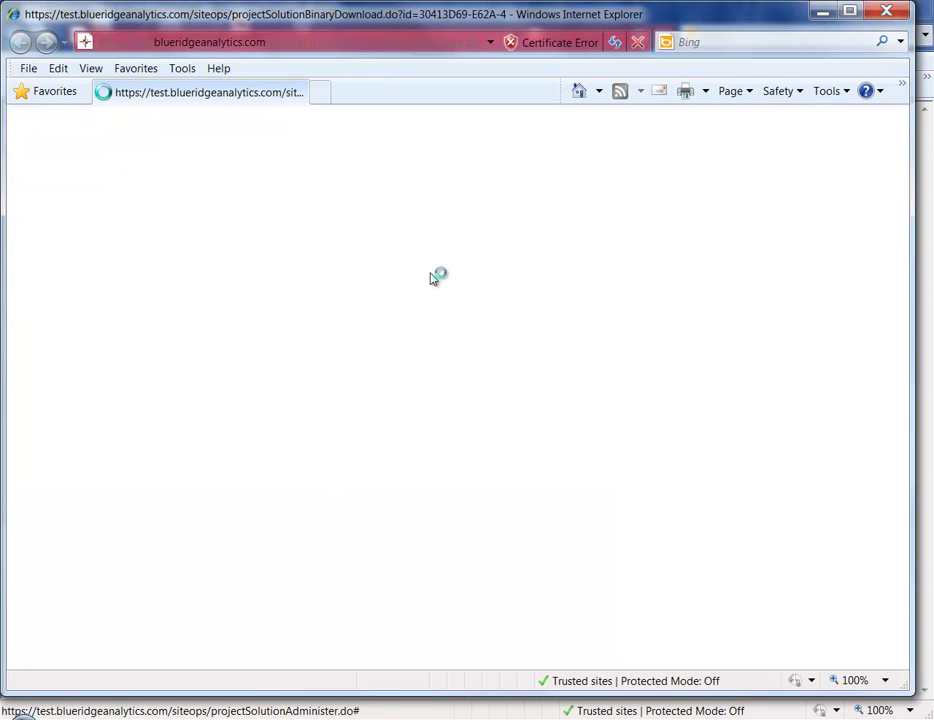
{"action": "left_click", "coordinate": [845, 679]}
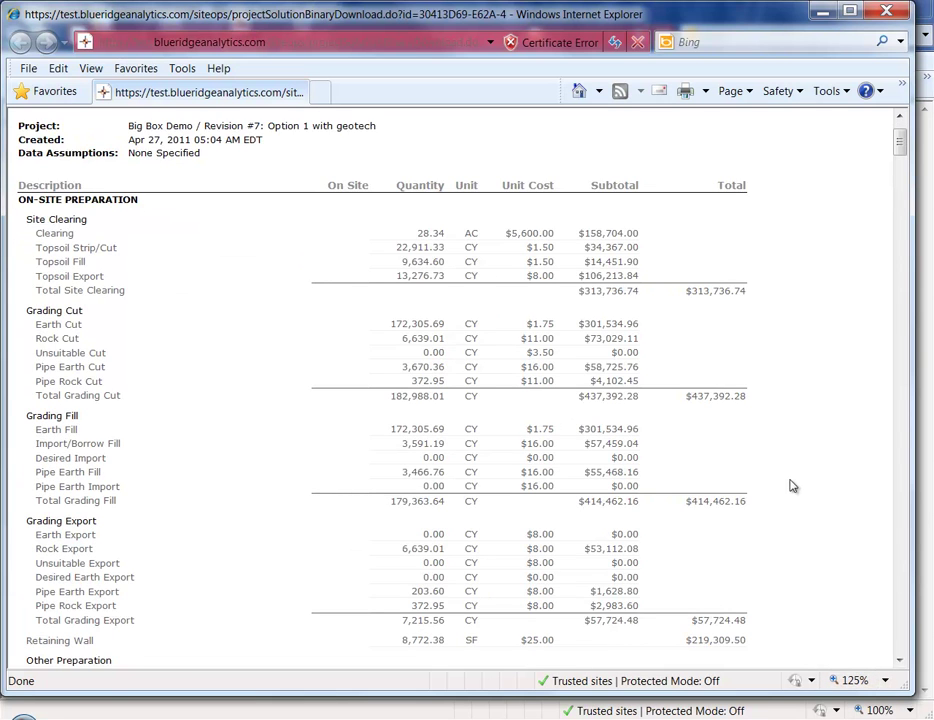
{"action": "scroll", "coordinate": [884, 346], "scroll_direction": "up", "scroll_amount": 1}
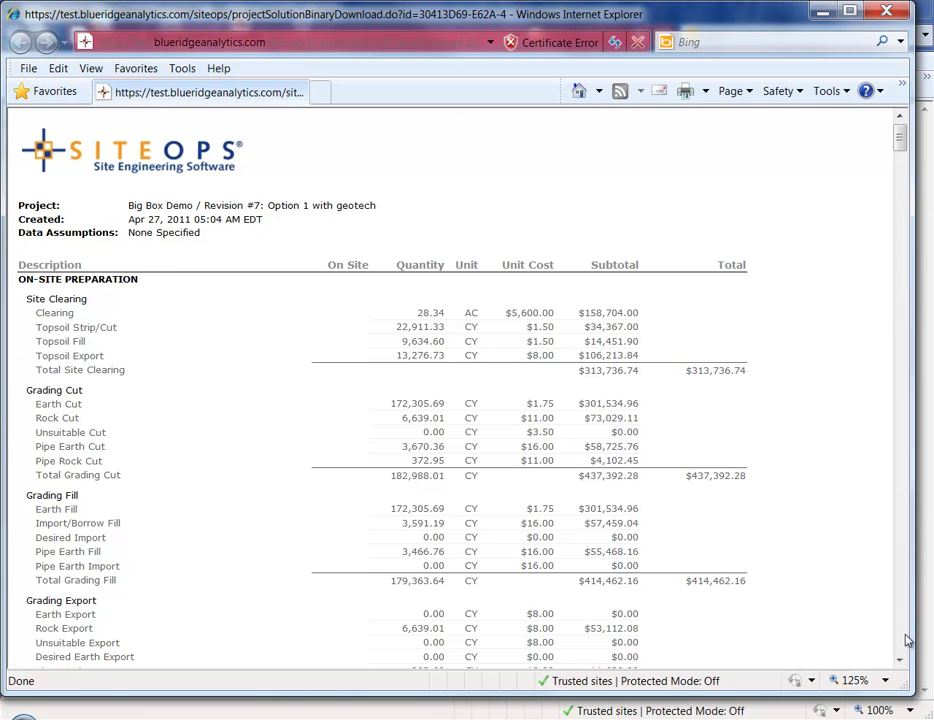
{"action": "scroll", "coordinate": [883, 613], "scroll_direction": "down", "scroll_amount": 5}
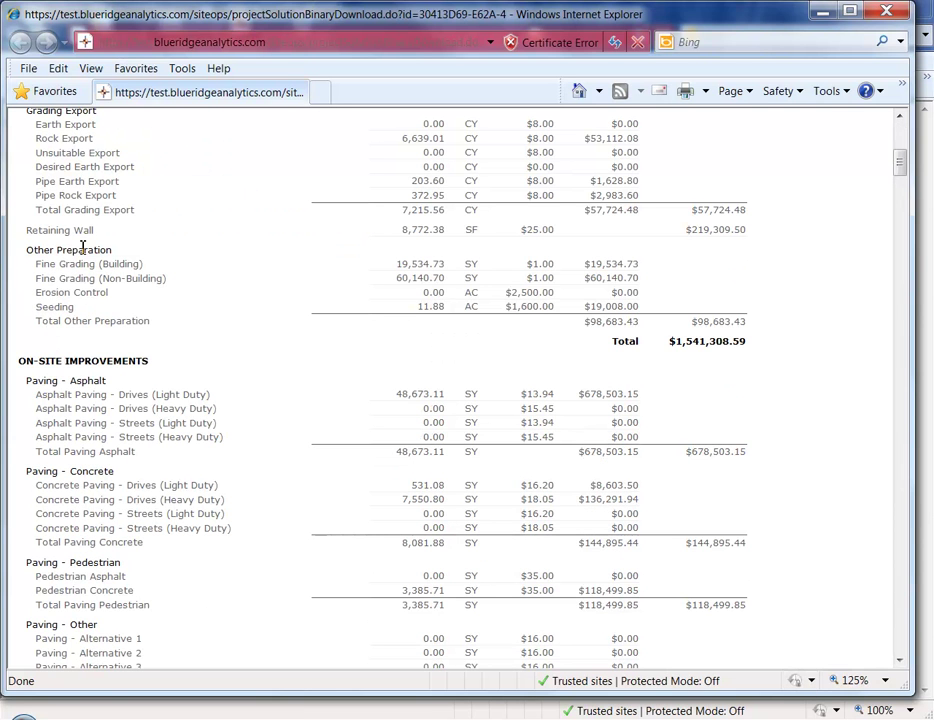
{"action": "left_click", "coordinate": [899, 661]}
{"action": "left_click", "coordinate": [899, 665]}
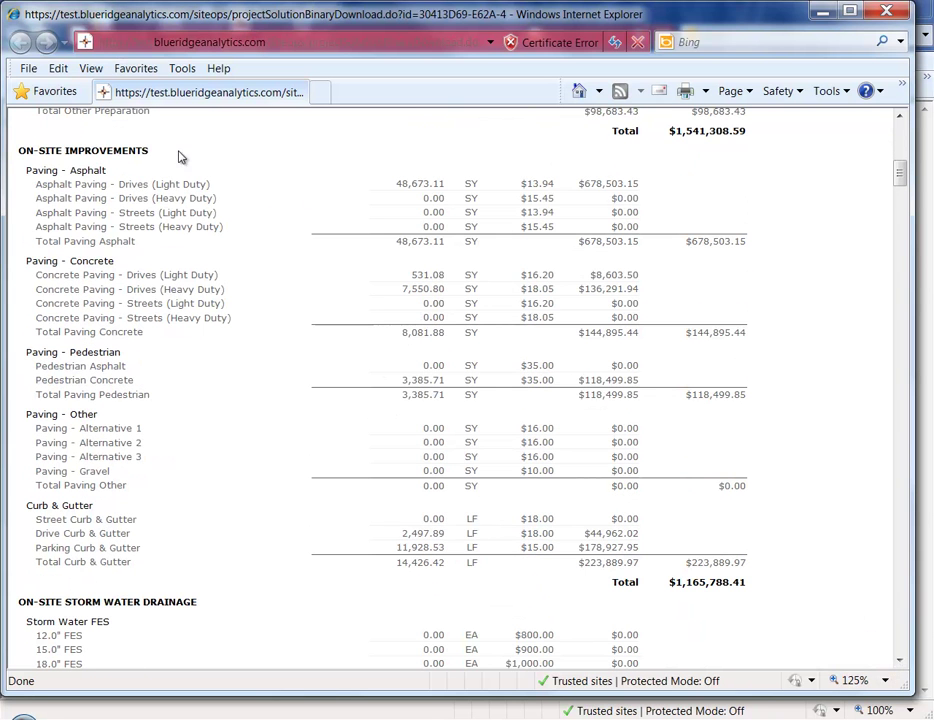
{"action": "scroll", "coordinate": [903, 667], "scroll_direction": "down", "scroll_amount": 6}
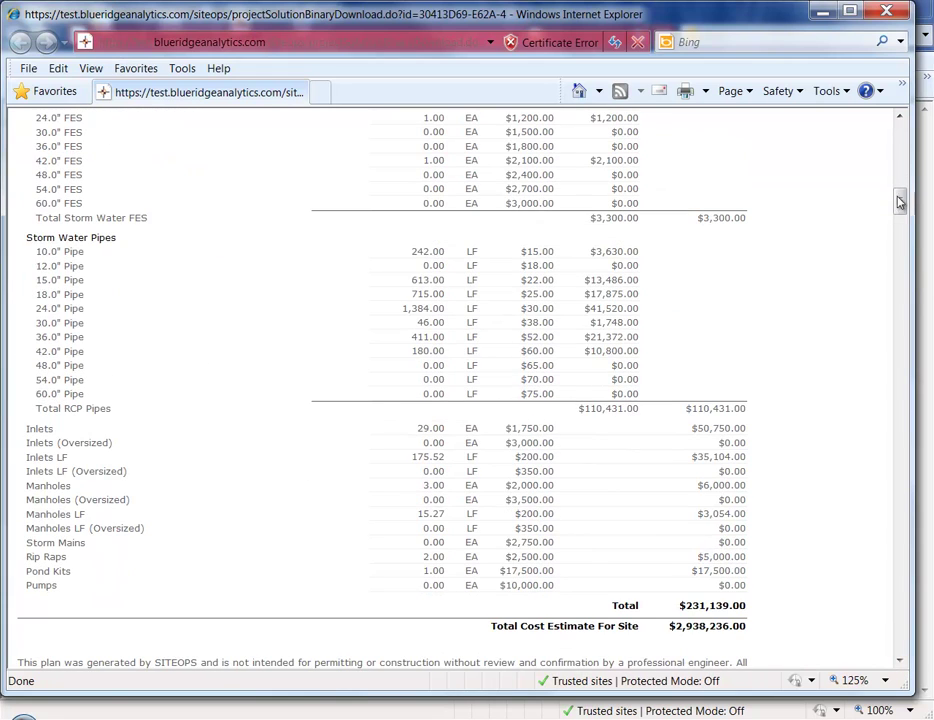
{"action": "left_click_drag", "start_coordinate": [901, 201], "coordinate": [900, 210]}
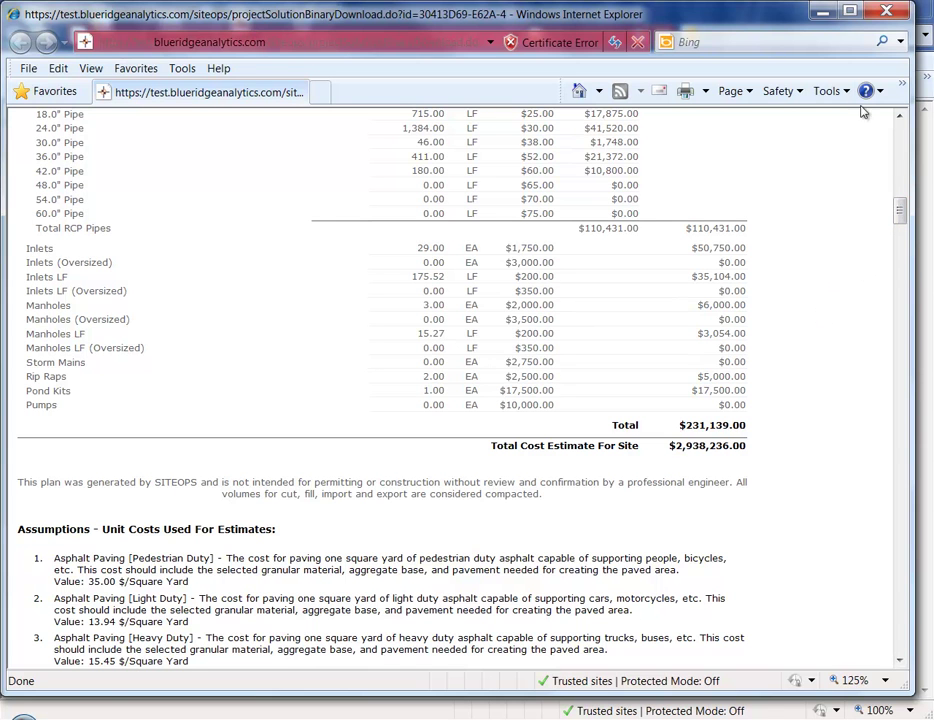
{"action": "left_click", "coordinate": [893, 16]}
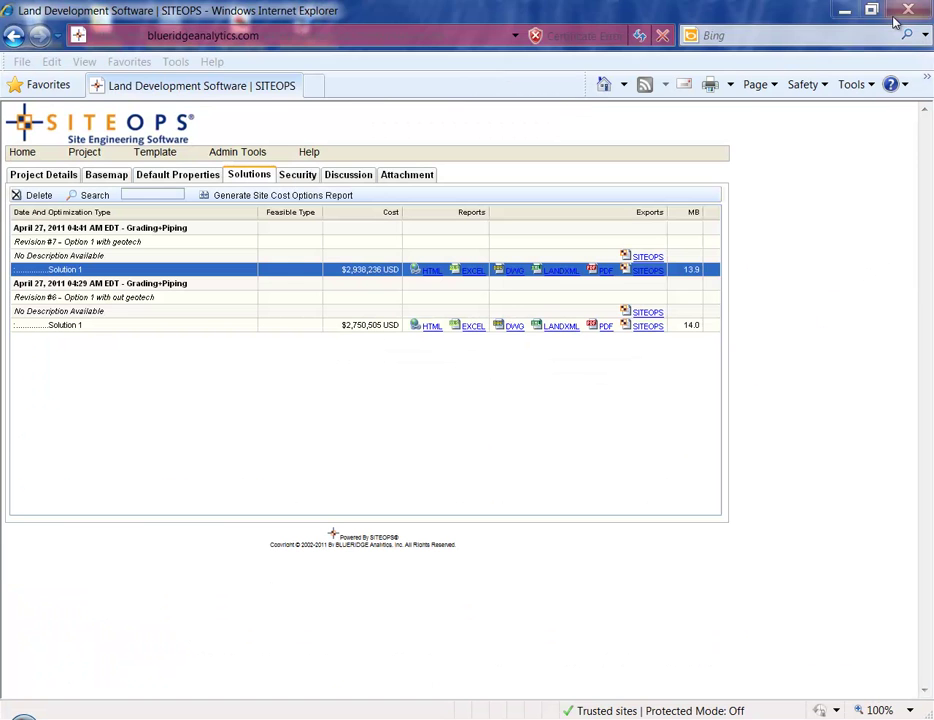
Step: Switch to the exported Revision #7 drawing in AutoCAD Civil 3D and turn off the existing grade, proposed finished grade and proposed subgrade contour layers, including index layers
{"action": "left_click", "coordinate": [575, 286]}
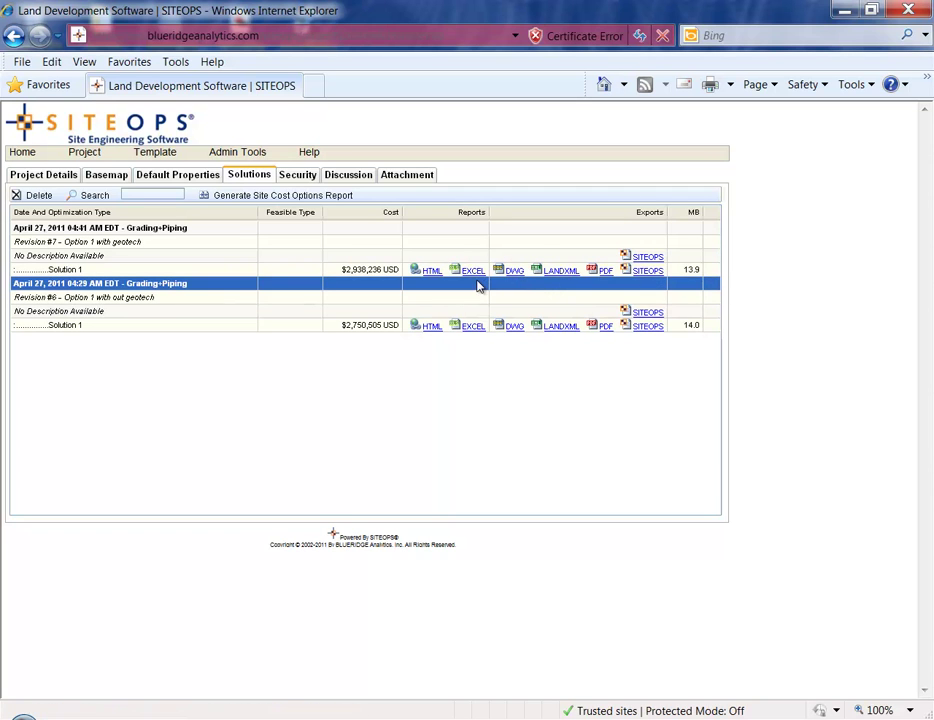
{"action": "left_click", "coordinate": [551, 272]}
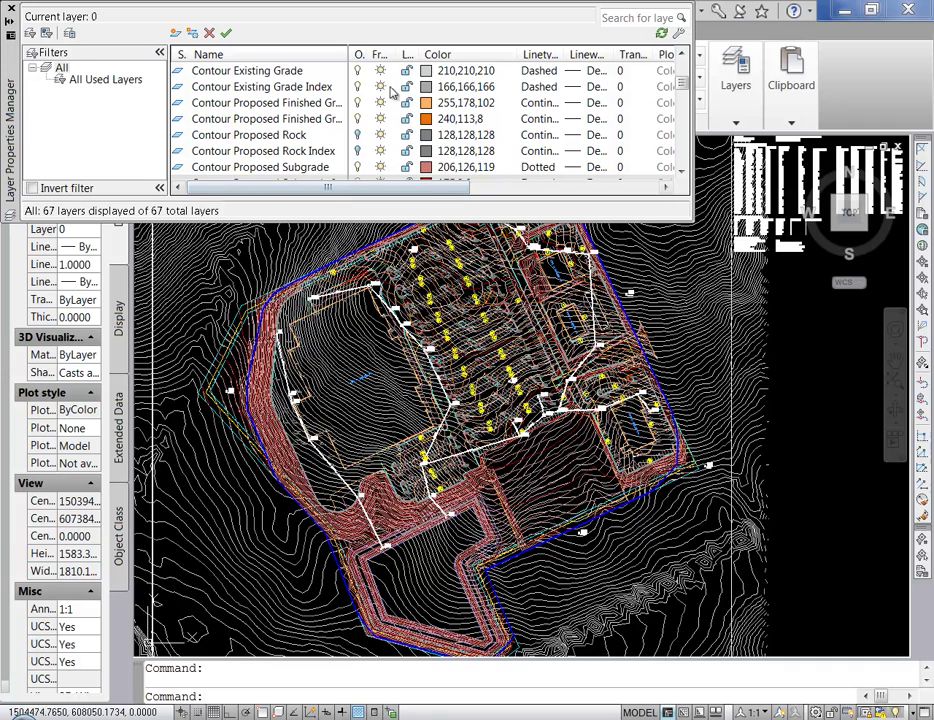
{"action": "left_click", "coordinate": [358, 71]}
{"action": "left_click", "coordinate": [358, 87]}
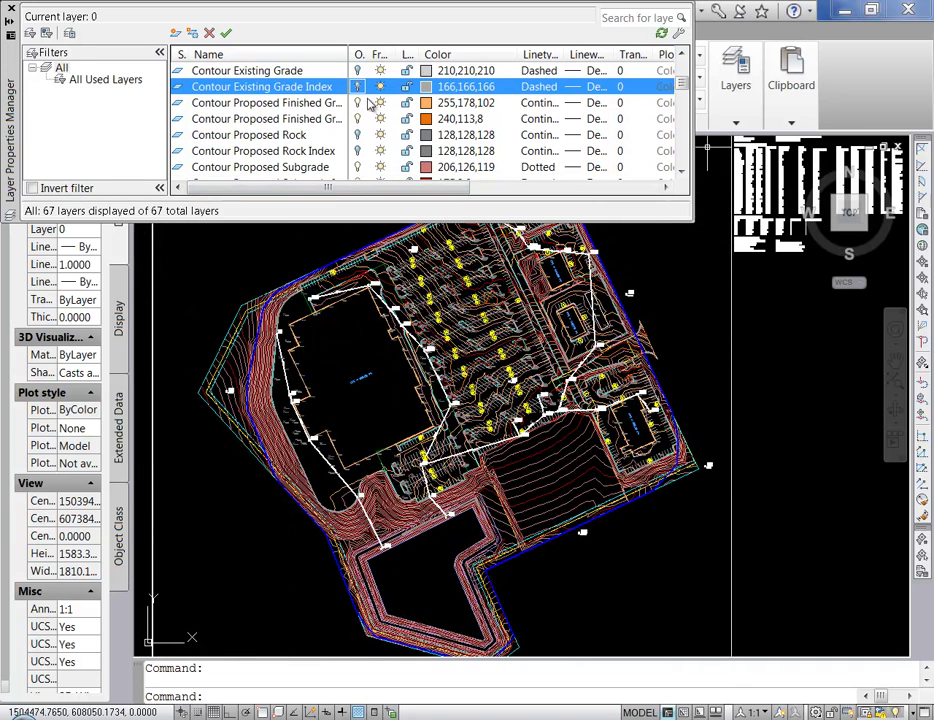
{"action": "left_click", "coordinate": [358, 103]}
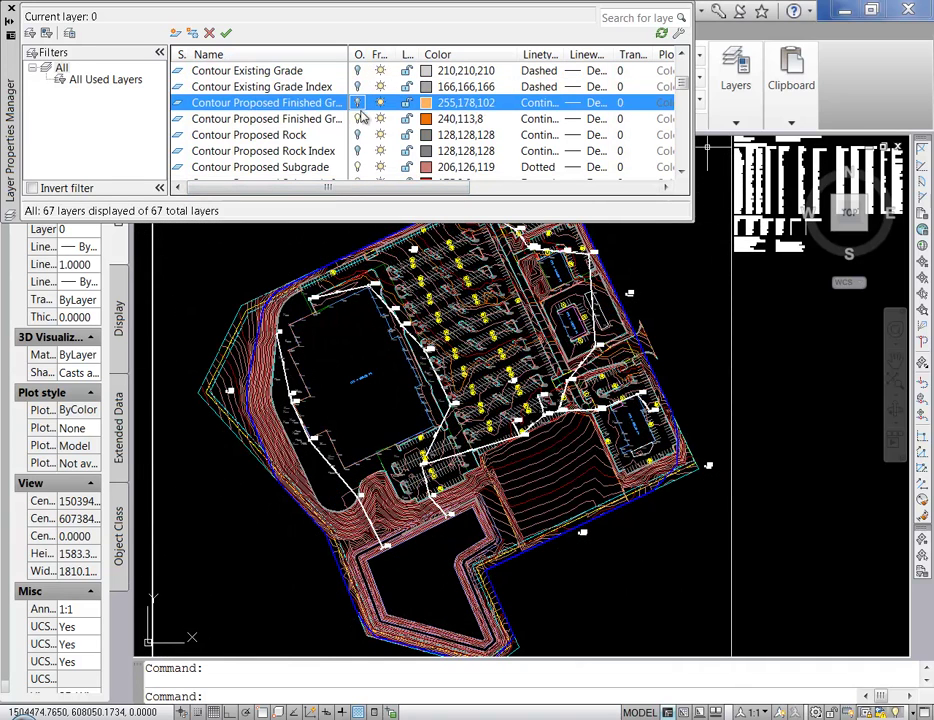
{"action": "left_click", "coordinate": [358, 119]}
{"action": "left_click", "coordinate": [683, 176]}
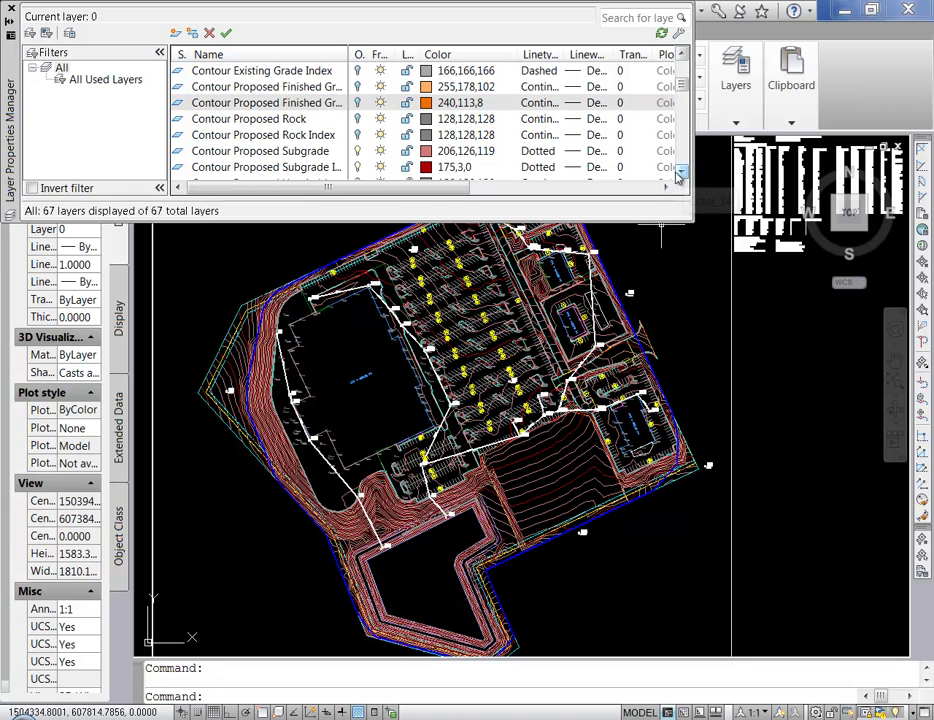
{"action": "left_click", "coordinate": [358, 151]}
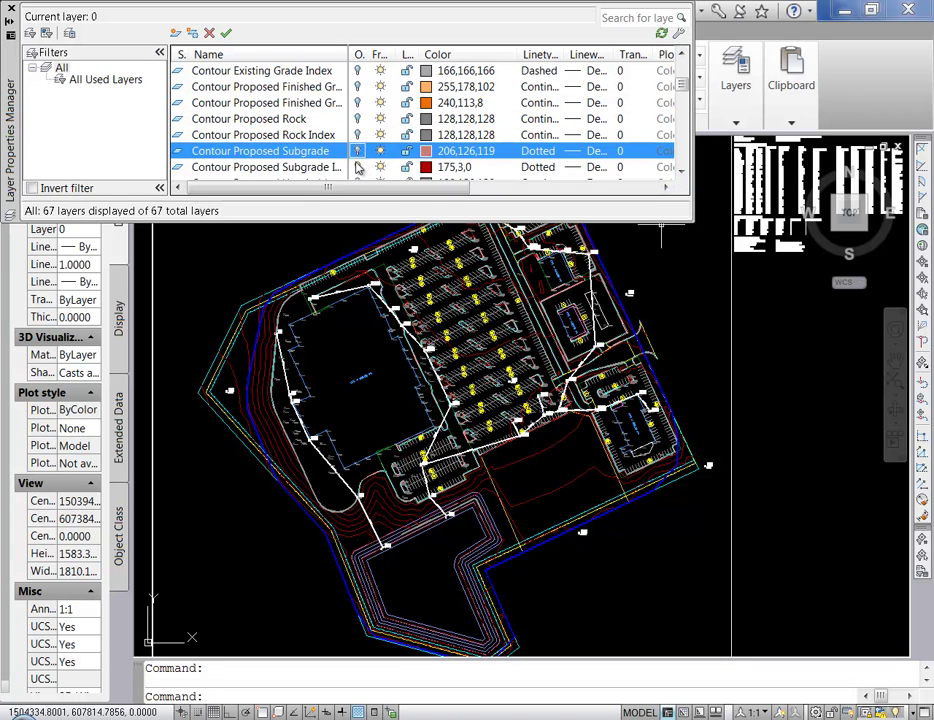
{"action": "left_click", "coordinate": [358, 167]}
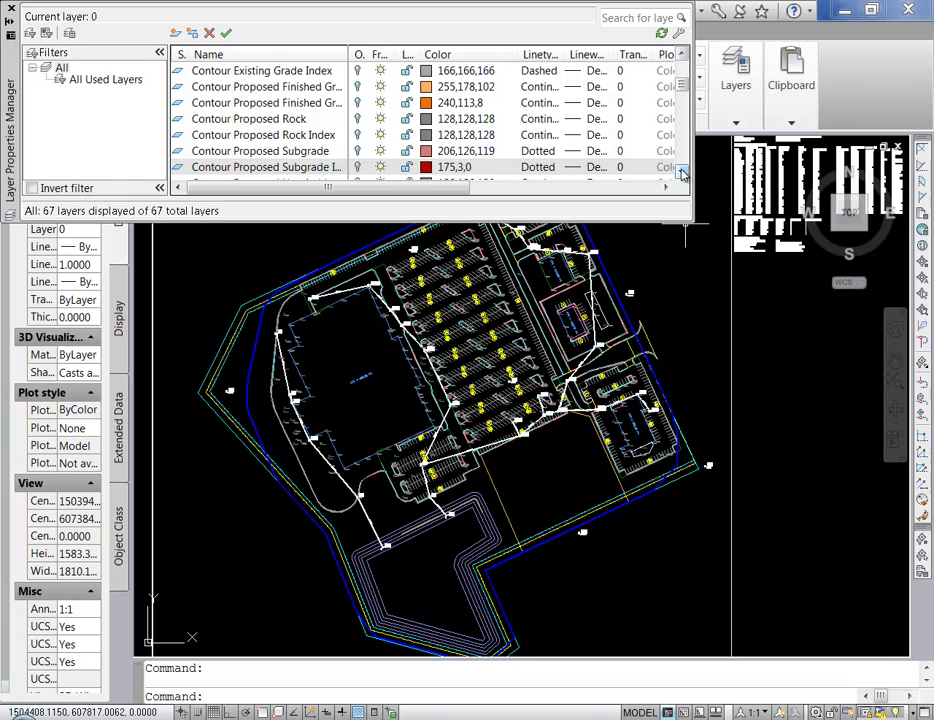
Step: Review the remaining layers, briefly show TIN Existing Grade and TIN Proposed Finished Grade in turn, hide each again, and close the layer manager
{"action": "left_click", "coordinate": [682, 163]}
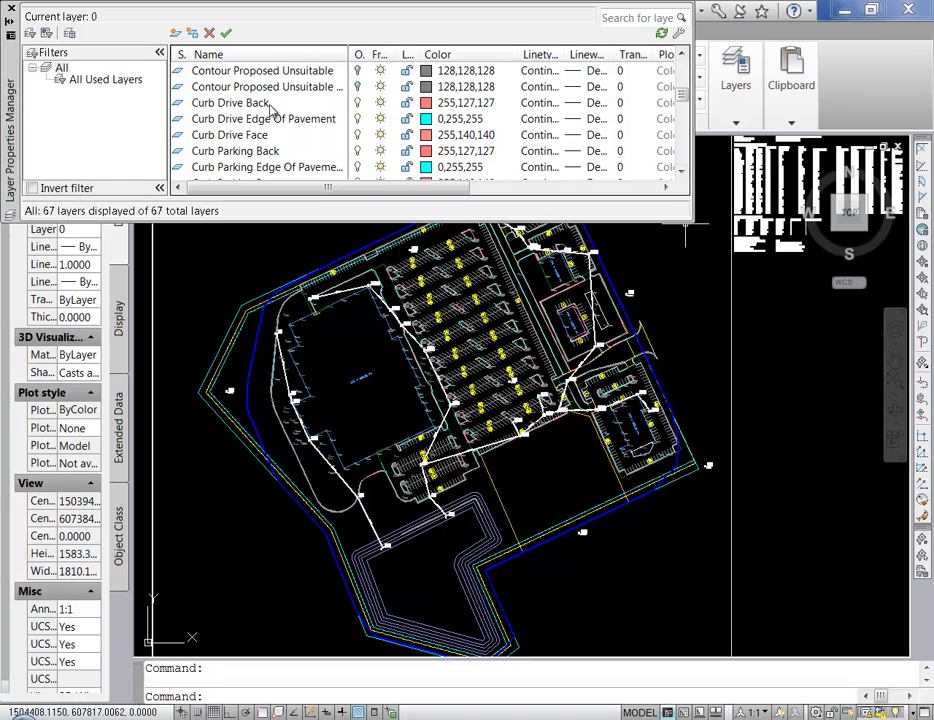
{"action": "left_click", "coordinate": [680, 160]}
{"action": "left_click", "coordinate": [680, 160]}
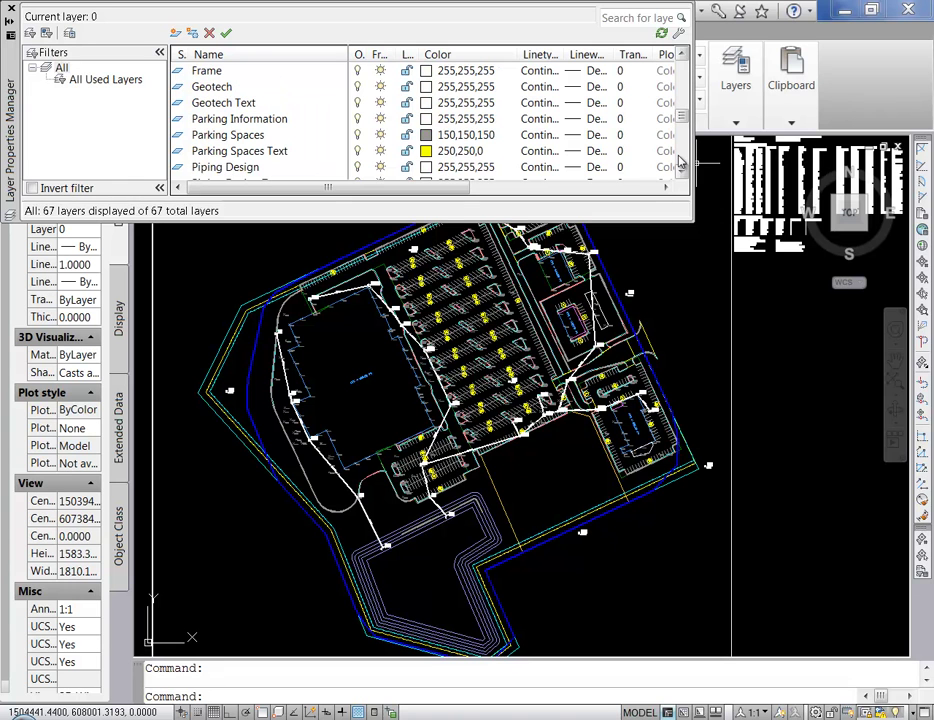
{"action": "left_click", "coordinate": [680, 160]}
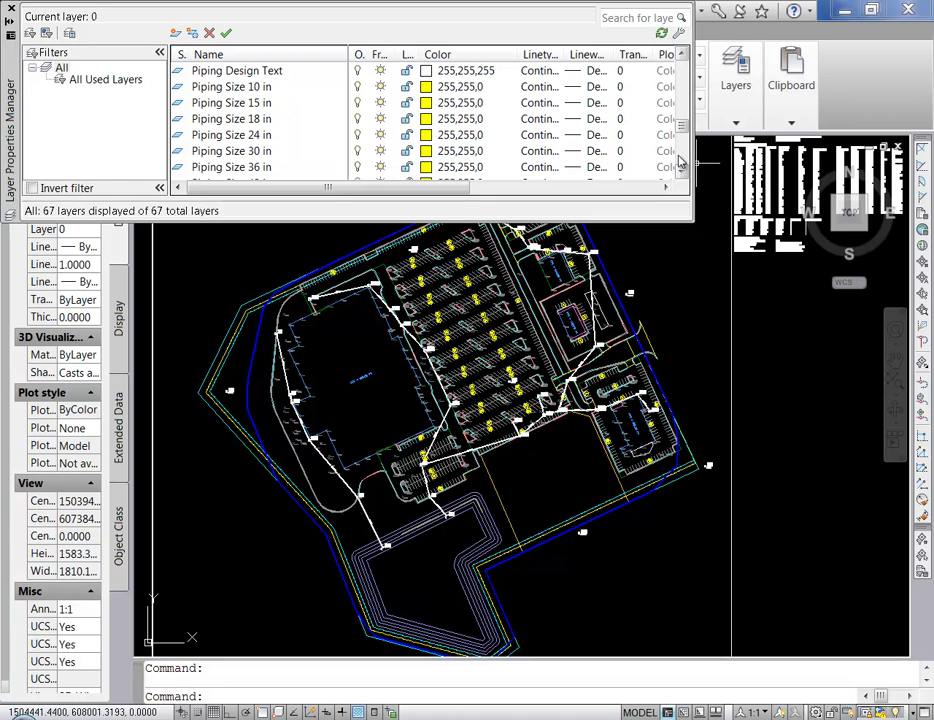
{"action": "left_click", "coordinate": [680, 160]}
{"action": "left_click", "coordinate": [681, 162]}
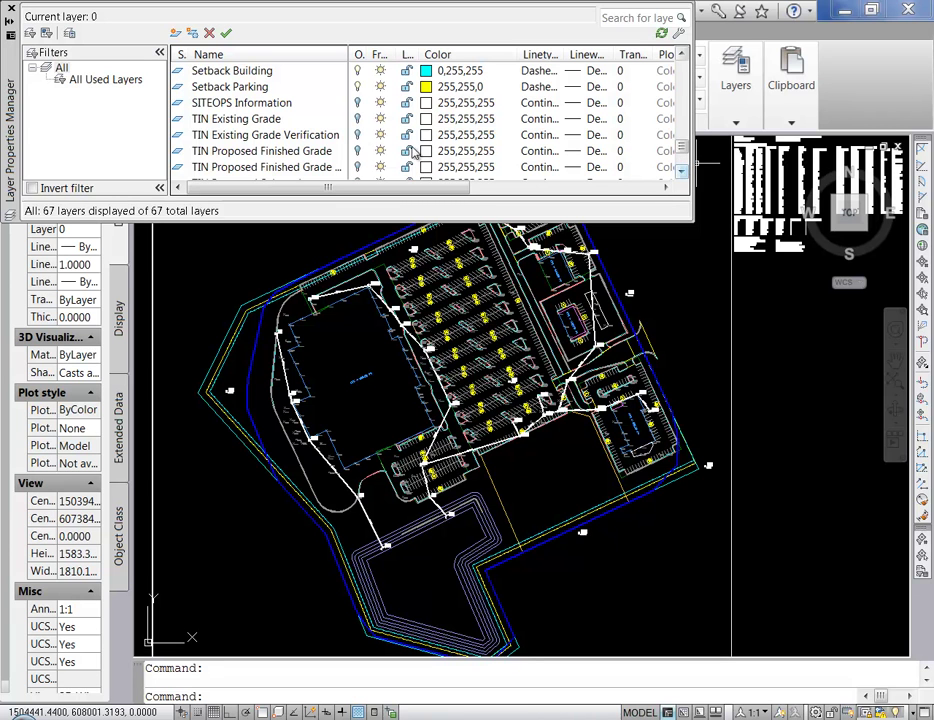
{"action": "left_click", "coordinate": [358, 119]}
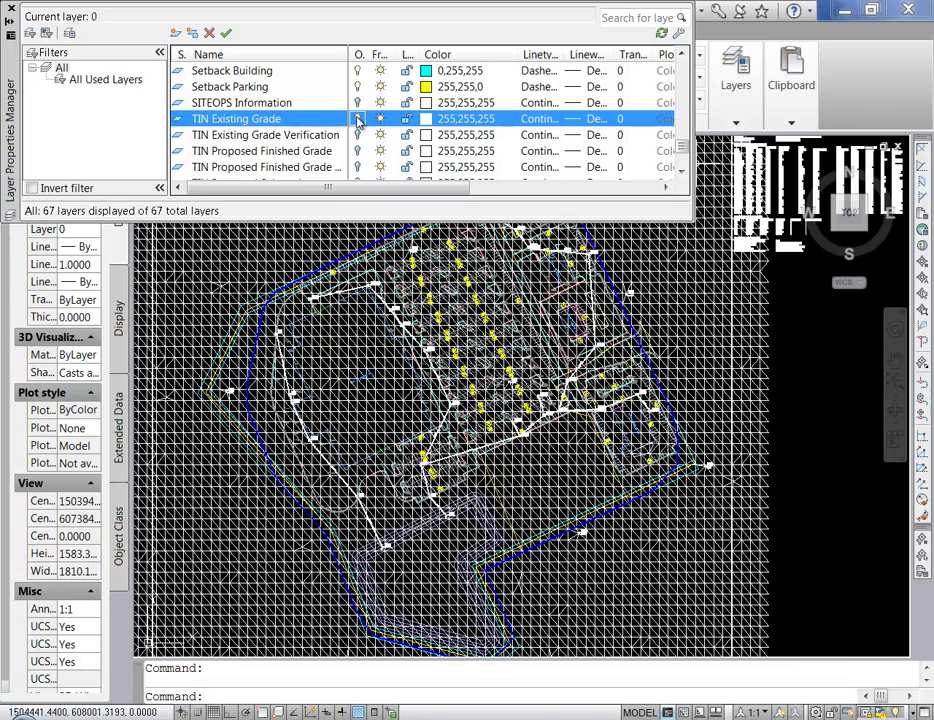
{"action": "left_click", "coordinate": [358, 119]}
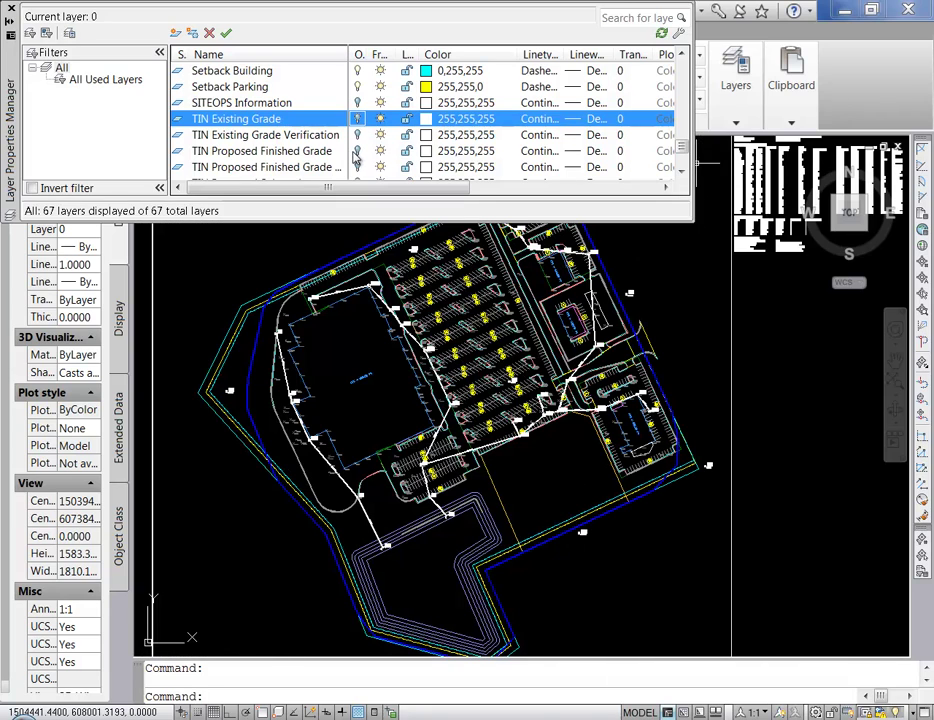
{"action": "left_click", "coordinate": [358, 151]}
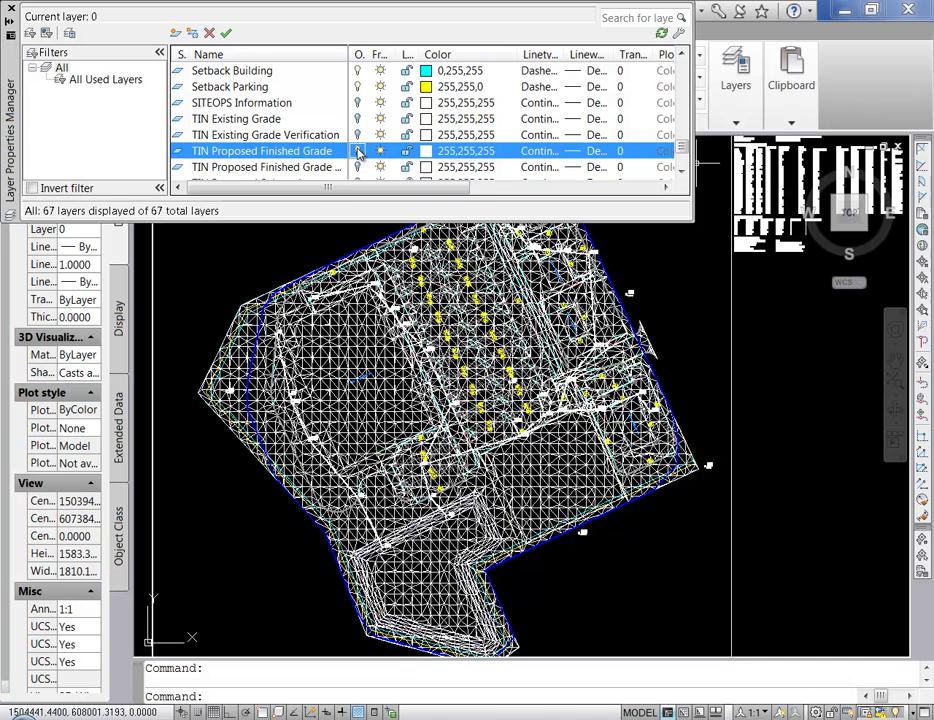
{"action": "left_click", "coordinate": [358, 151]}
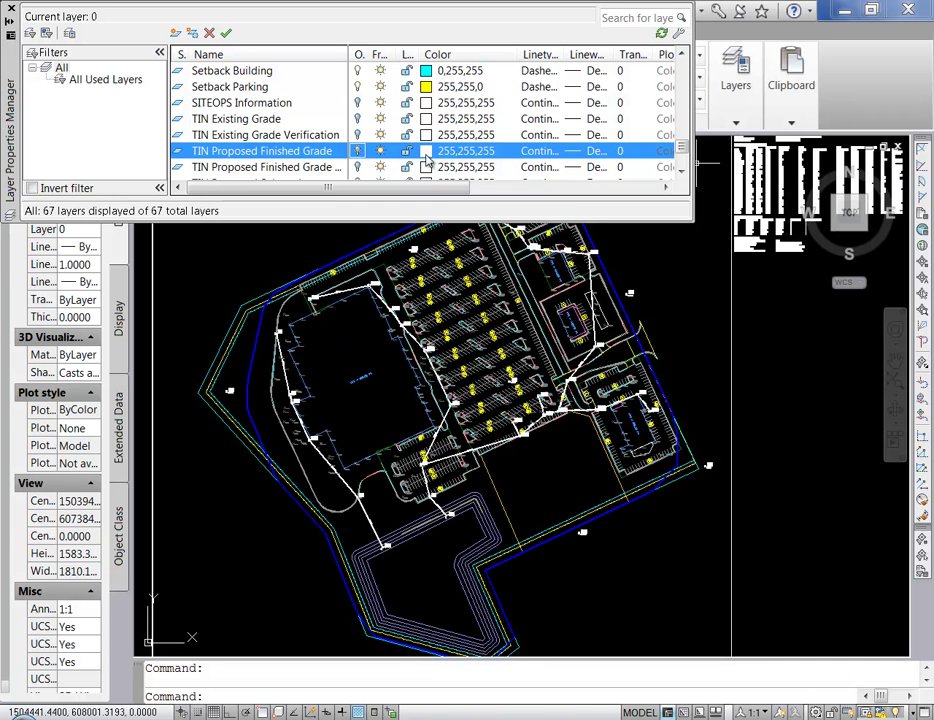
{"action": "left_click", "coordinate": [9, 9]}
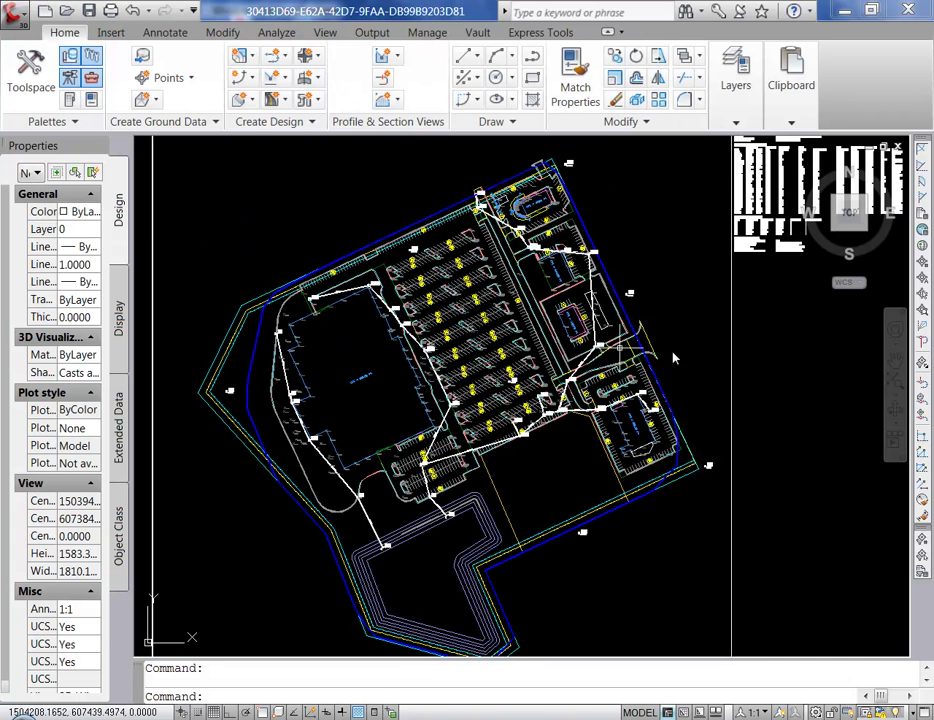
Step: Examine the building's finished floor elevation and the spot elevations around the parking islands and storm pipes beside it
{"action": "left_click", "coordinate": [692, 318]}
{"action": "left_click", "coordinate": [492, 427]}
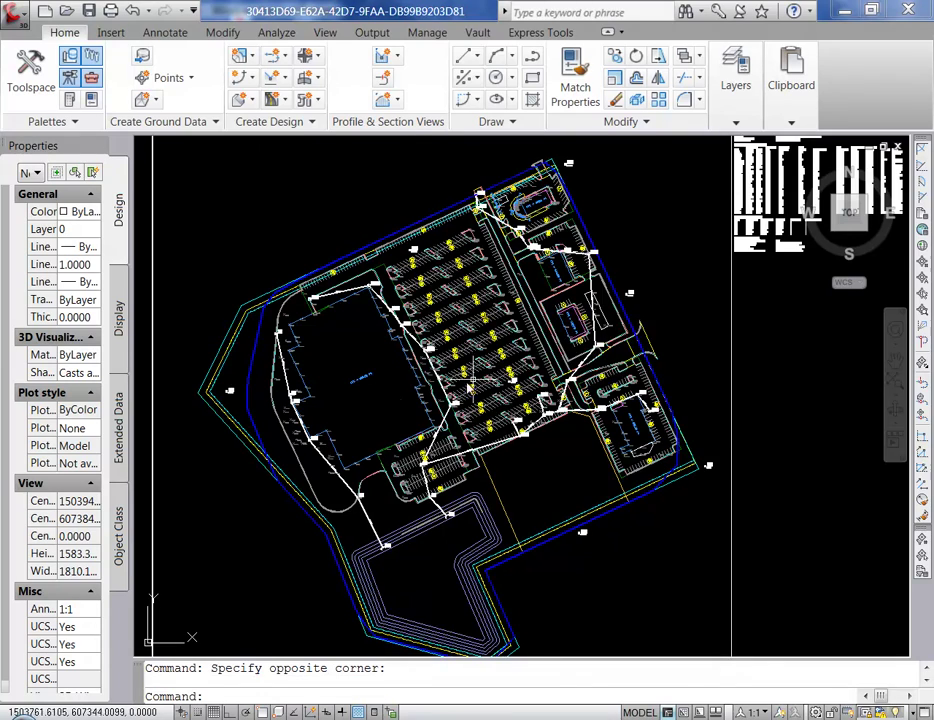
{"action": "scroll", "coordinate": [405, 390], "scroll_direction": "up", "scroll_amount": 3}
{"action": "scroll", "coordinate": [405, 390], "scroll_direction": "up", "scroll_amount": 2}
{"action": "scroll", "coordinate": [268, 355], "scroll_direction": "up", "scroll_amount": 2}
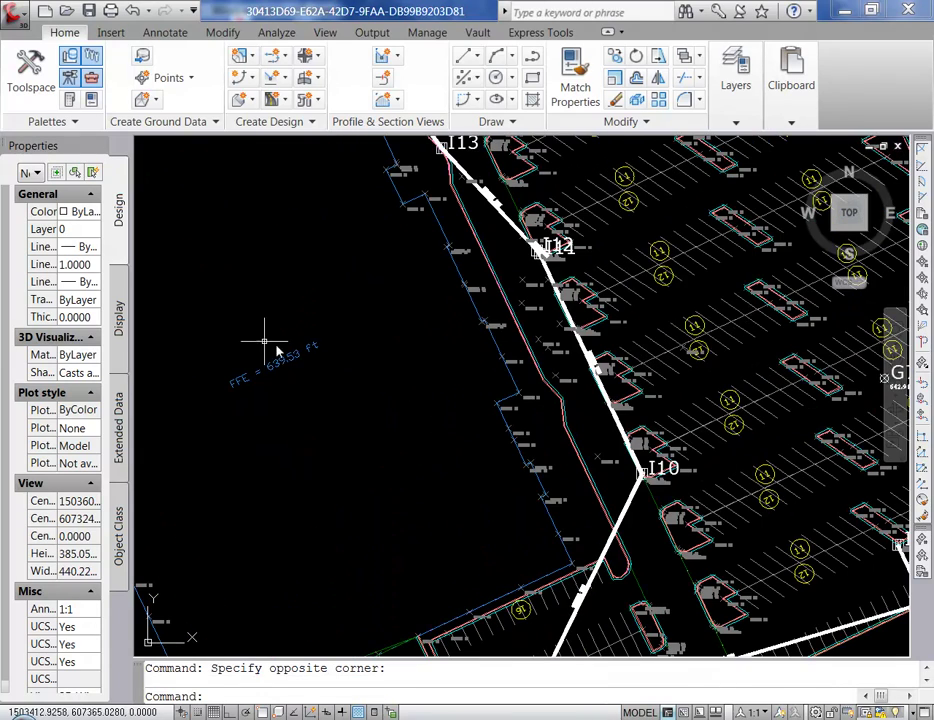
{"action": "scroll", "coordinate": [590, 310], "scroll_direction": "up", "scroll_amount": 3}
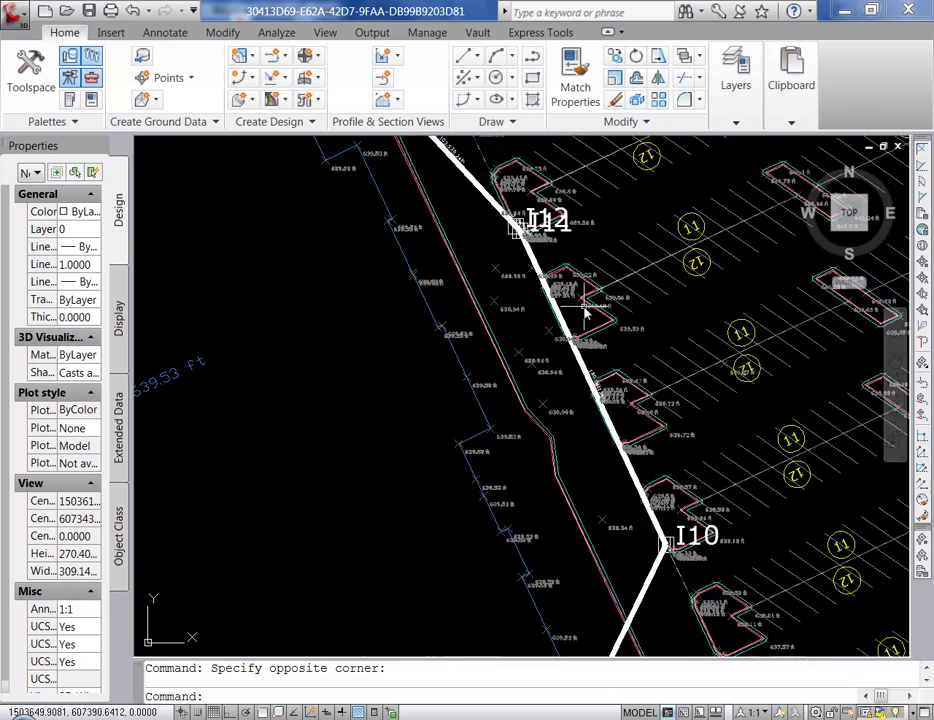
{"action": "scroll", "coordinate": [585, 312], "scroll_direction": "up", "scroll_amount": 3}
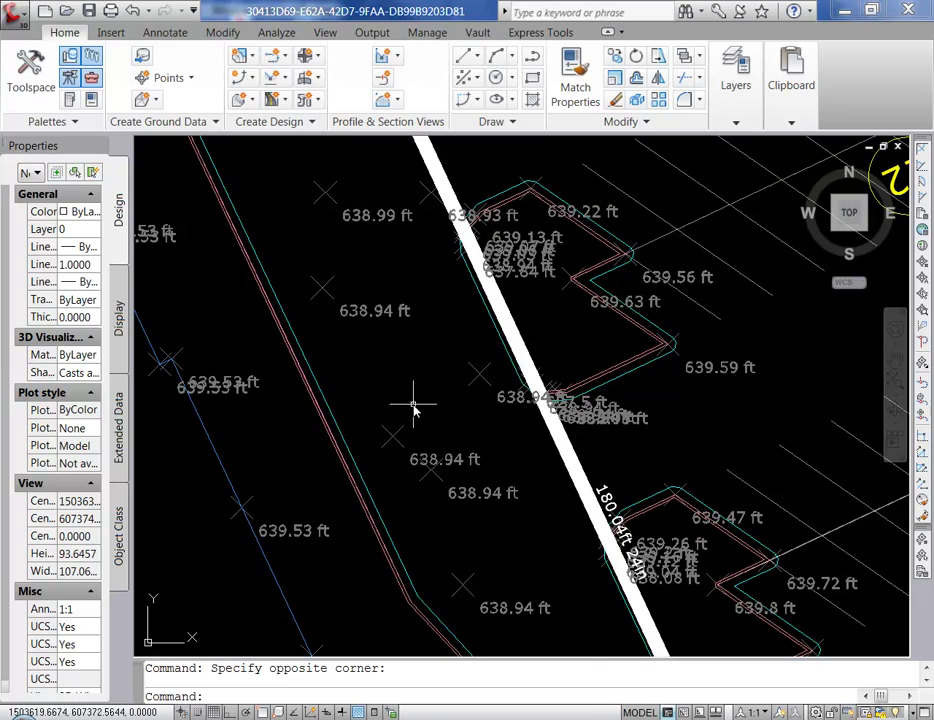
{"action": "scroll", "coordinate": [417, 410], "scroll_direction": "down", "scroll_amount": 2}
{"action": "scroll", "coordinate": [417, 410], "scroll_direction": "down", "scroll_amount": 2}
{"action": "scroll", "coordinate": [417, 415], "scroll_direction": "down", "scroll_amount": 2}
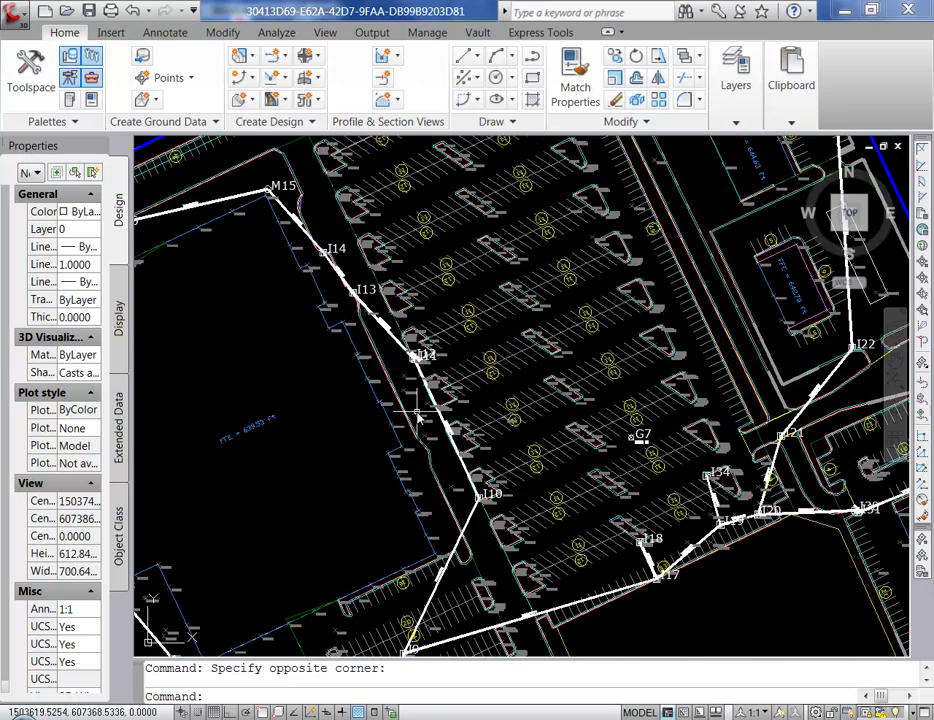
Step: Examine the Storm Water System Design table beside the site plan, including its pipe lengths, diameters, flows, inverts and slopes
{"action": "scroll", "coordinate": [585, 515], "scroll_direction": "down", "scroll_amount": 2}
{"action": "middle_click_drag", "start_coordinate": [585, 515], "coordinate": [602, 484]}
{"action": "scroll", "coordinate": [721, 313], "scroll_direction": "down", "scroll_amount": 1}
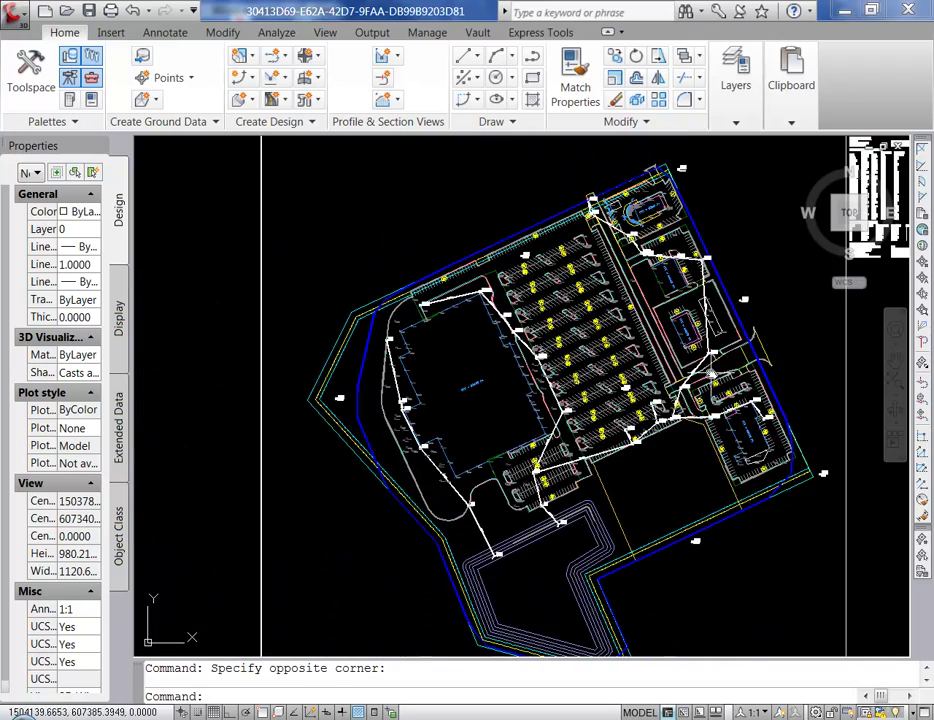
{"action": "mouse_move", "coordinate": [712, 373]}
{"action": "middle_mouse_down"}
{"action": "mouse_move", "coordinate": [396, 452]}
{"action": "mouse_move", "coordinate": [364, 483]}
{"action": "middle_mouse_up"}
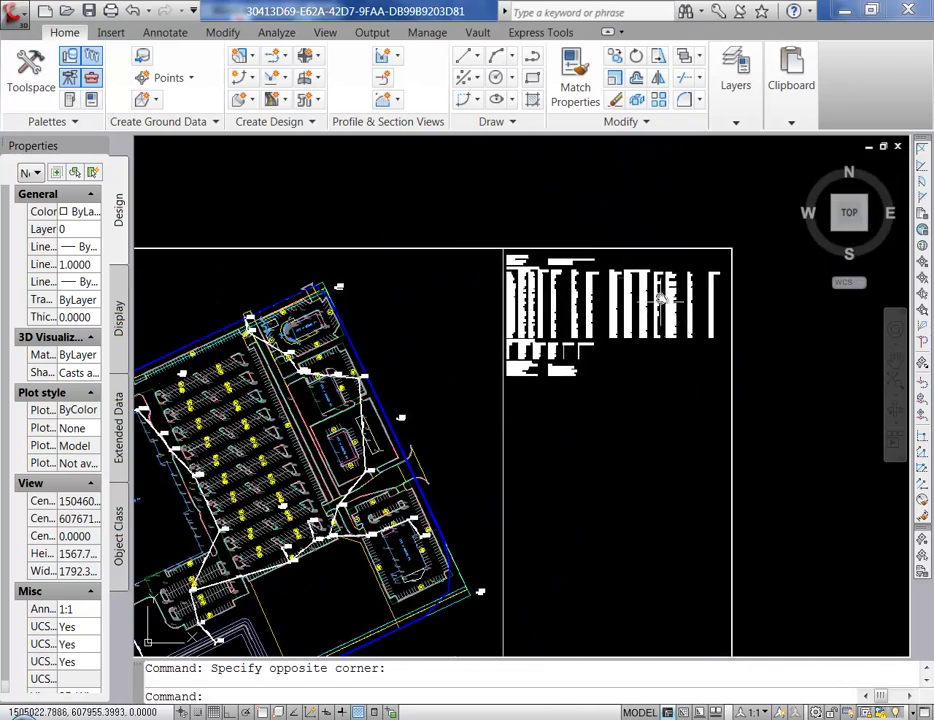
{"action": "scroll", "coordinate": [613, 268], "scroll_direction": "up", "scroll_amount": 1}
{"action": "scroll", "coordinate": [612, 268], "scroll_direction": "up", "scroll_amount": 3}
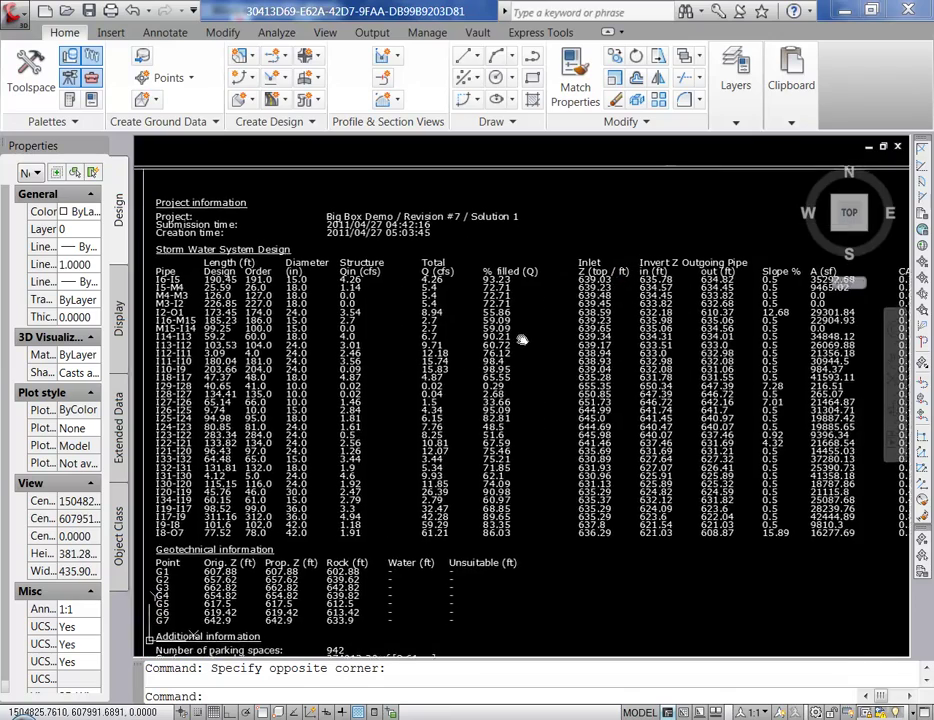
{"action": "middle_click_drag", "start_coordinate": [521, 340], "coordinate": [540, 285]}
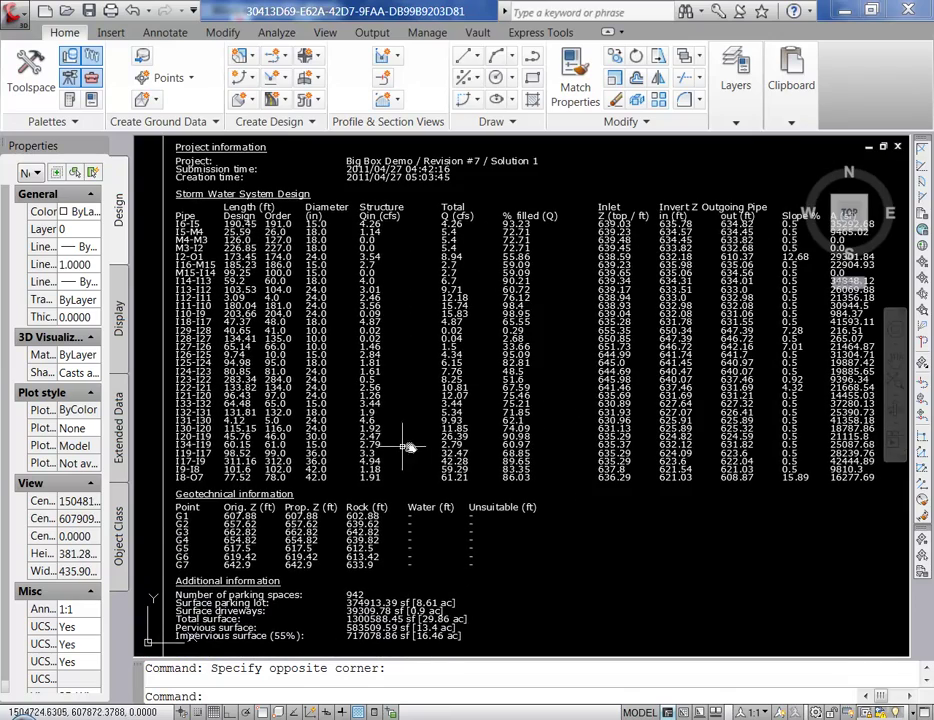
Step: Read the geotechnical information and the parking and surface area figures below the pipe table, and return to the whole site plan
{"action": "middle_click_drag", "start_coordinate": [546, 505], "coordinate": [727, 313]}
{"action": "scroll", "coordinate": [502, 444], "scroll_direction": "up", "scroll_amount": 2}
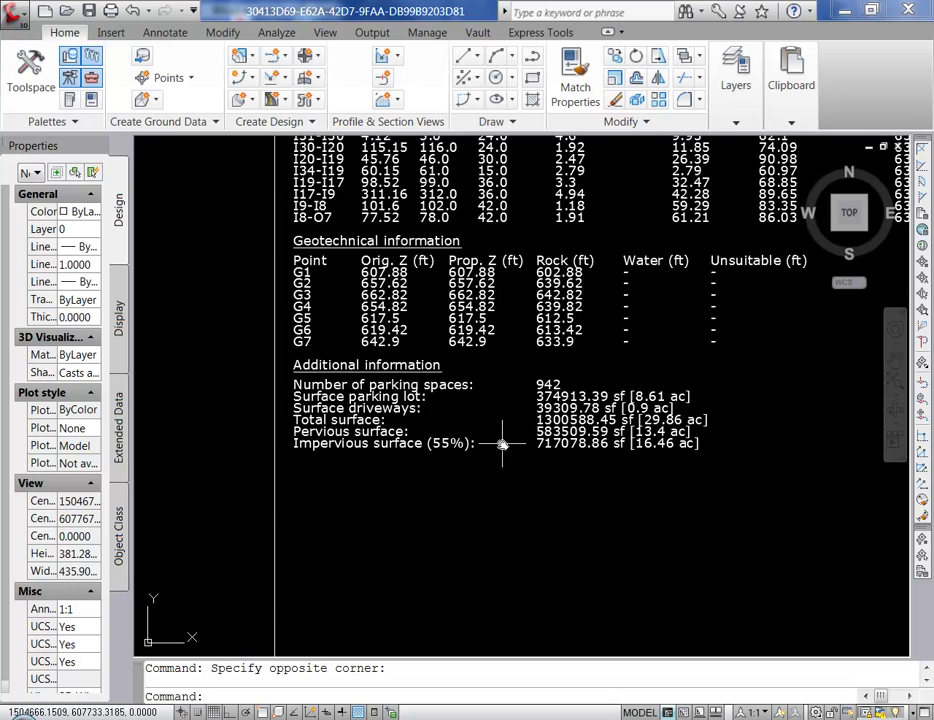
{"action": "scroll", "coordinate": [502, 443], "scroll_direction": "up", "scroll_amount": 2}
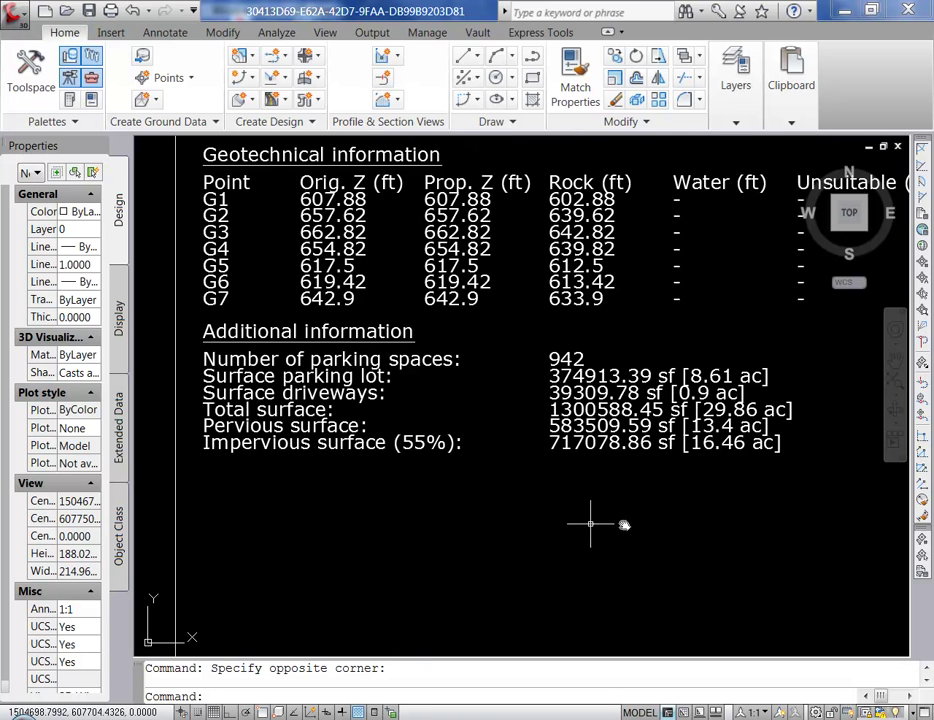
{"action": "scroll", "coordinate": [560, 490], "scroll_direction": "down", "scroll_amount": 5}
{"action": "scroll", "coordinate": [590, 503], "scroll_direction": "up", "scroll_amount": 1}
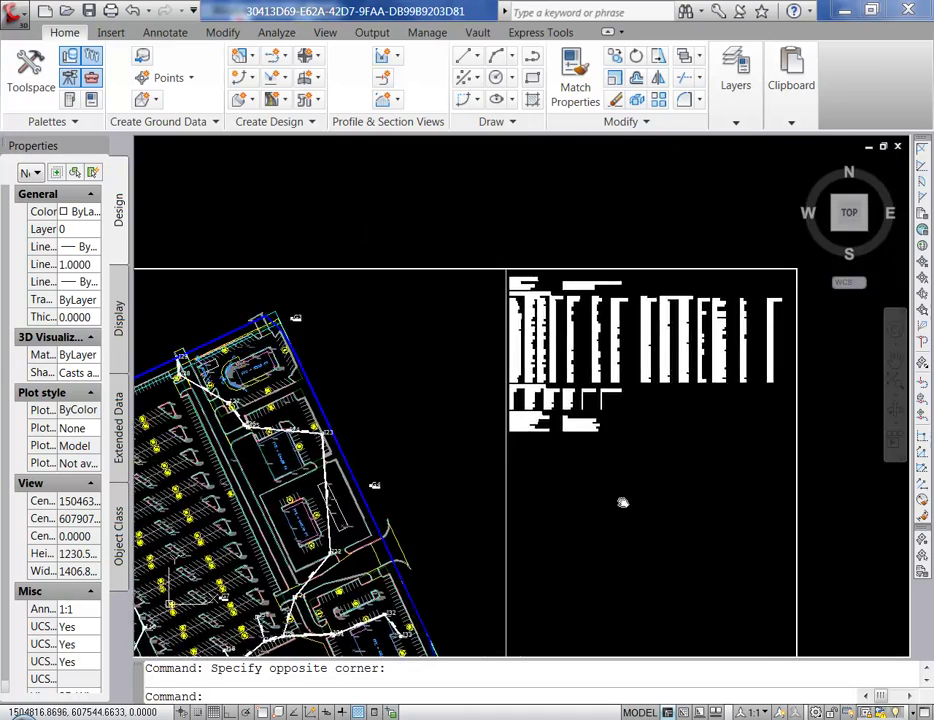
{"action": "mouse_move", "coordinate": [622, 502]}
{"action": "middle_mouse_down"}
{"action": "mouse_move", "coordinate": [705, 390]}
{"action": "mouse_move", "coordinate": [790, 346]}
{"action": "middle_mouse_up"}
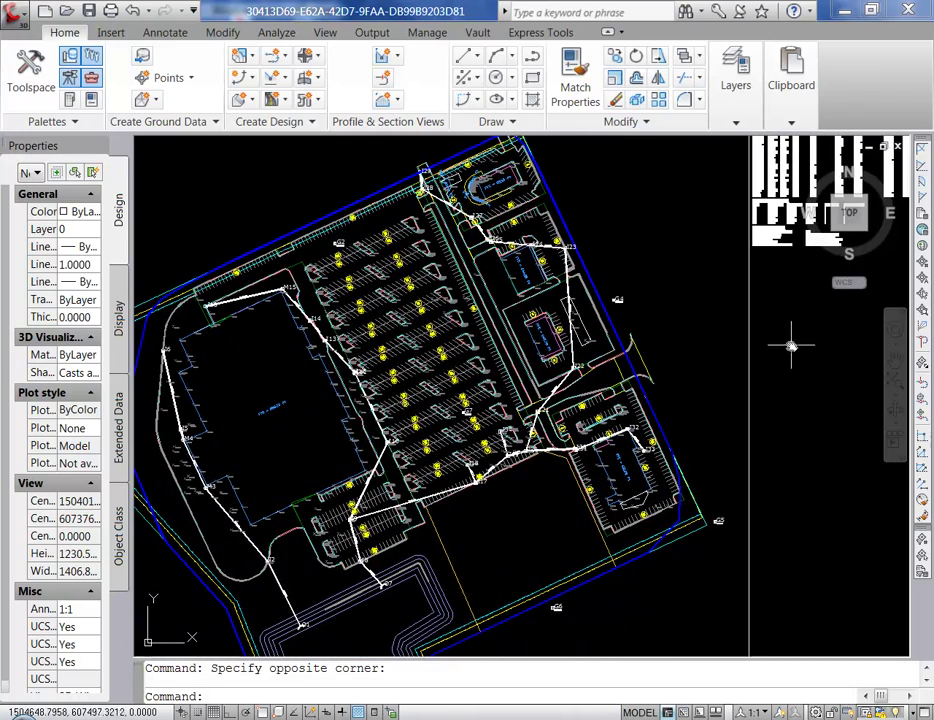
{"action": "scroll", "coordinate": [786, 354], "scroll_direction": "down", "scroll_amount": 2}
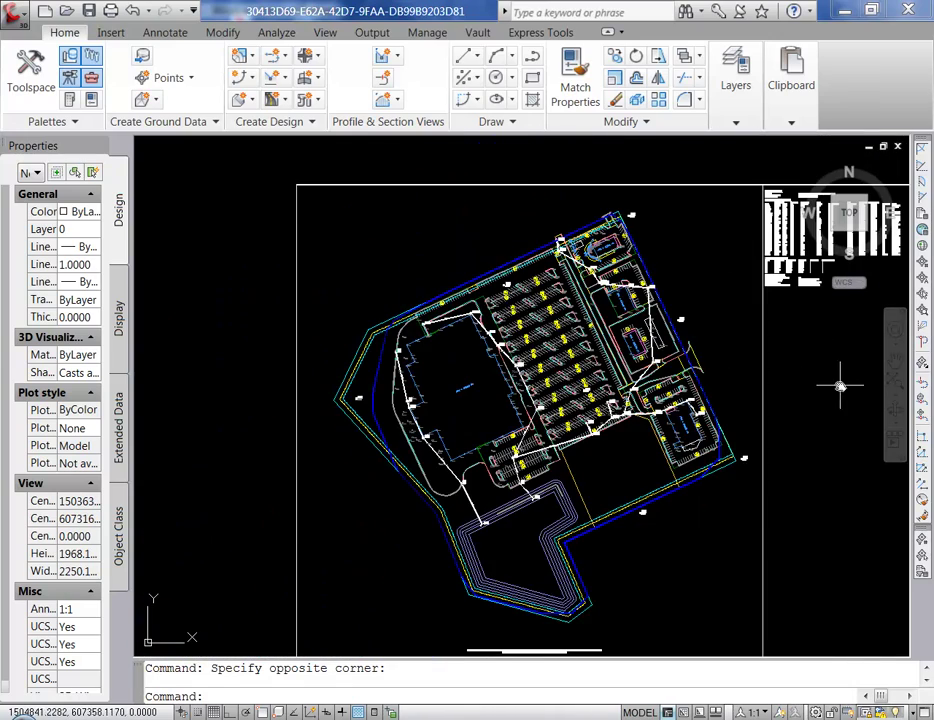